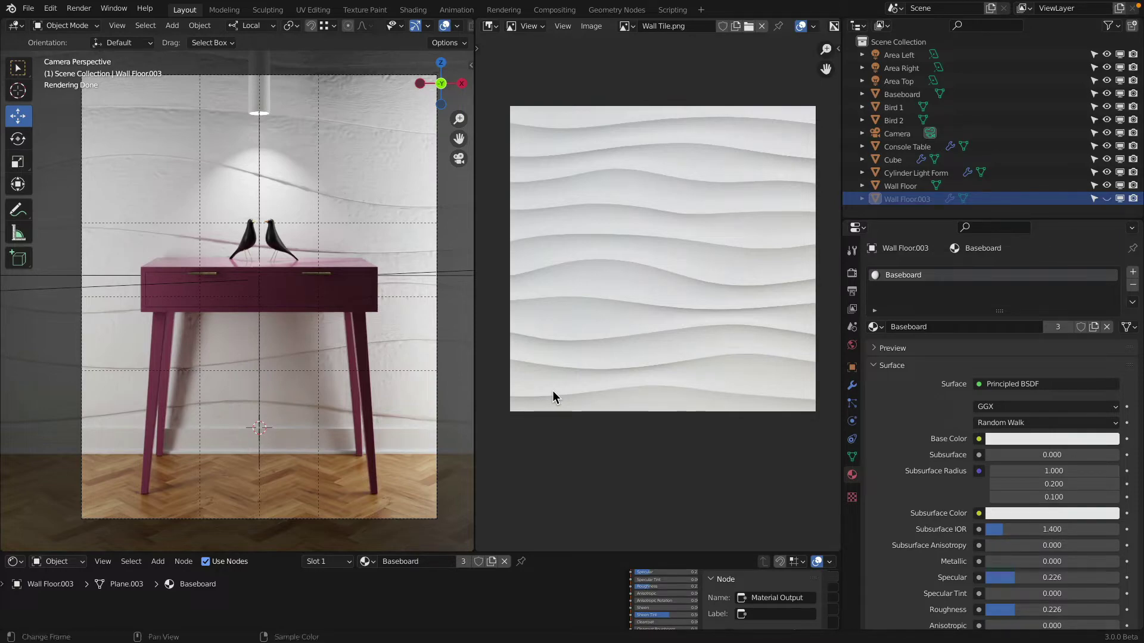
- Unhide the modelled wavy wall behind the console table and examine it in the rendered scene
key(alt+h)
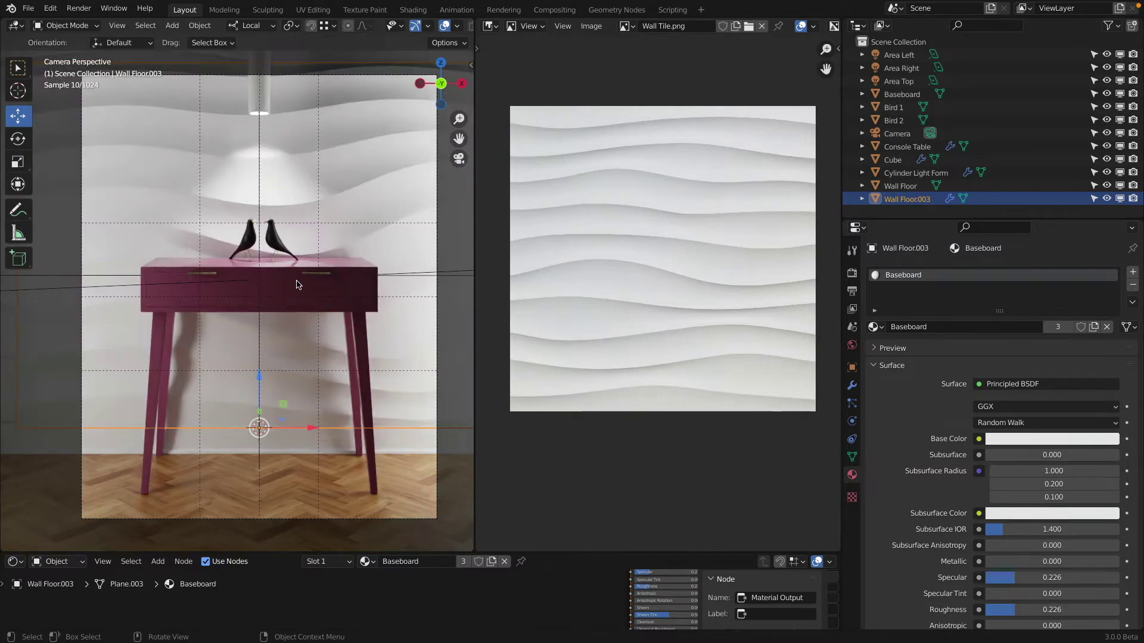
mouse_move(177, 232)
middle_down()
mouse_move(331, 230)
mouse_move(197, 236)
middle_up()
key(KP_1)
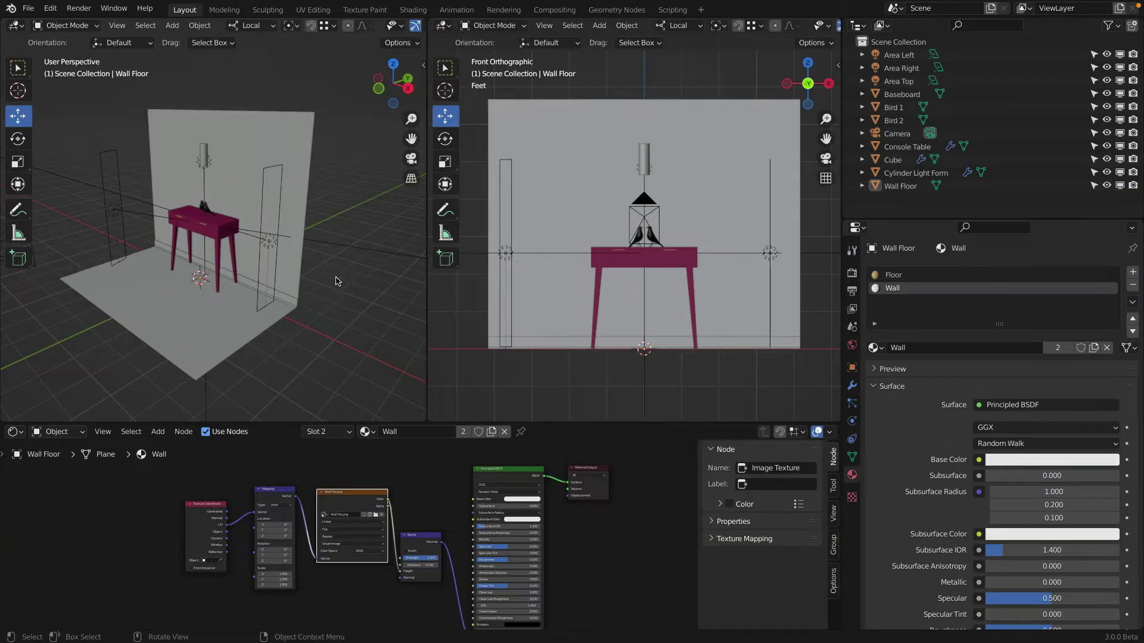
- Join the two 3D viewports and the shader editor area into one large 3D viewport
right_click(426, 299)
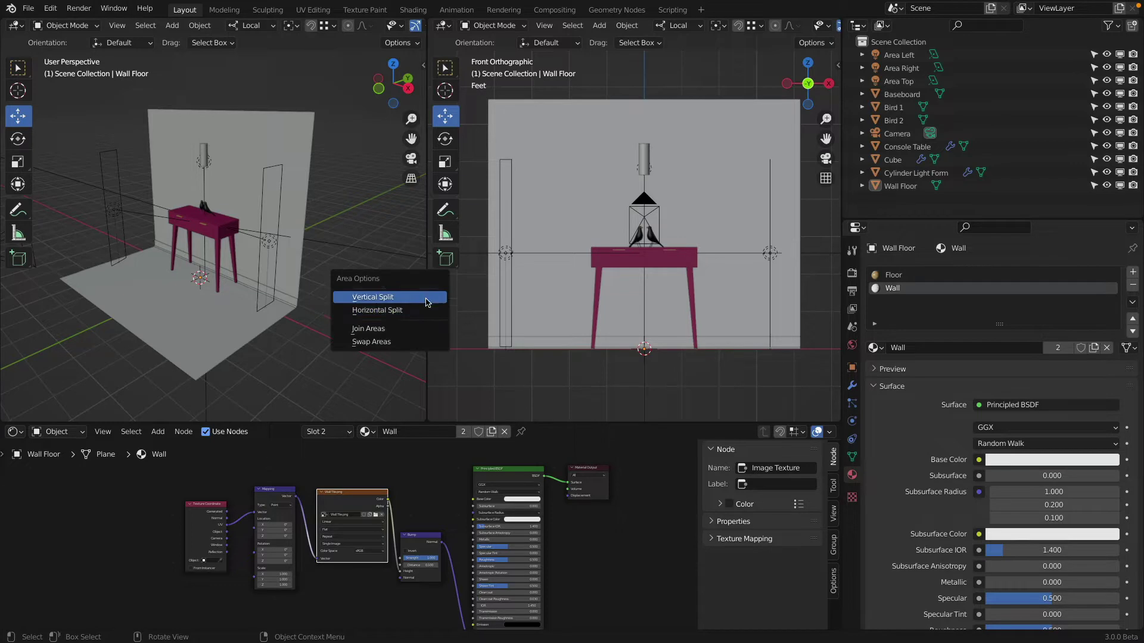
click(419, 328)
click(541, 320)
right_click(569, 423)
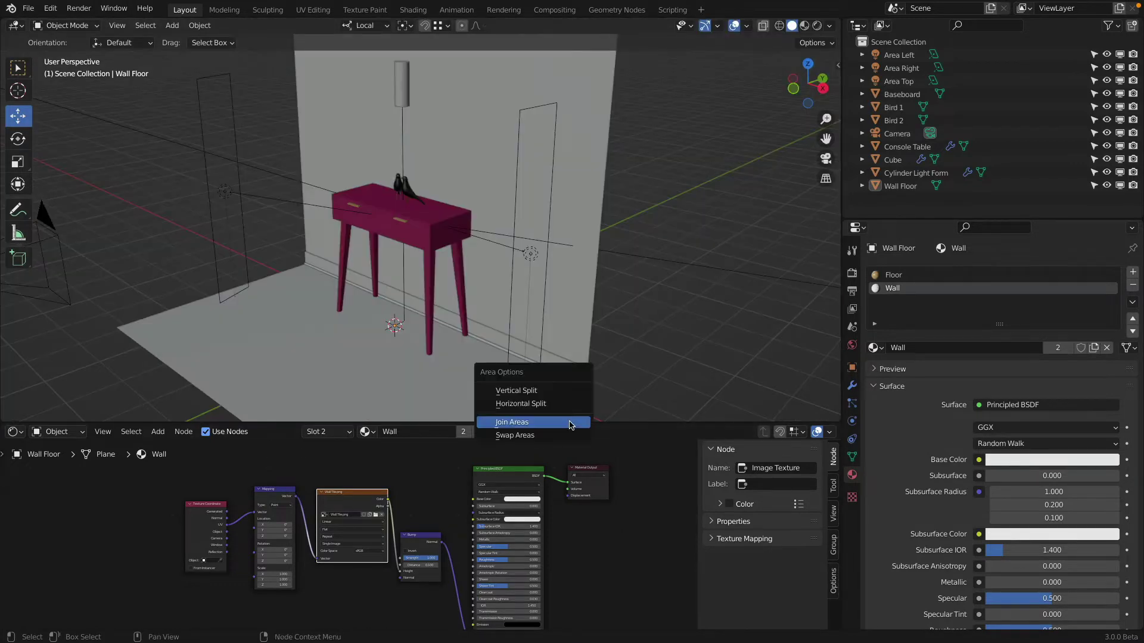
click(570, 423)
click(573, 314)
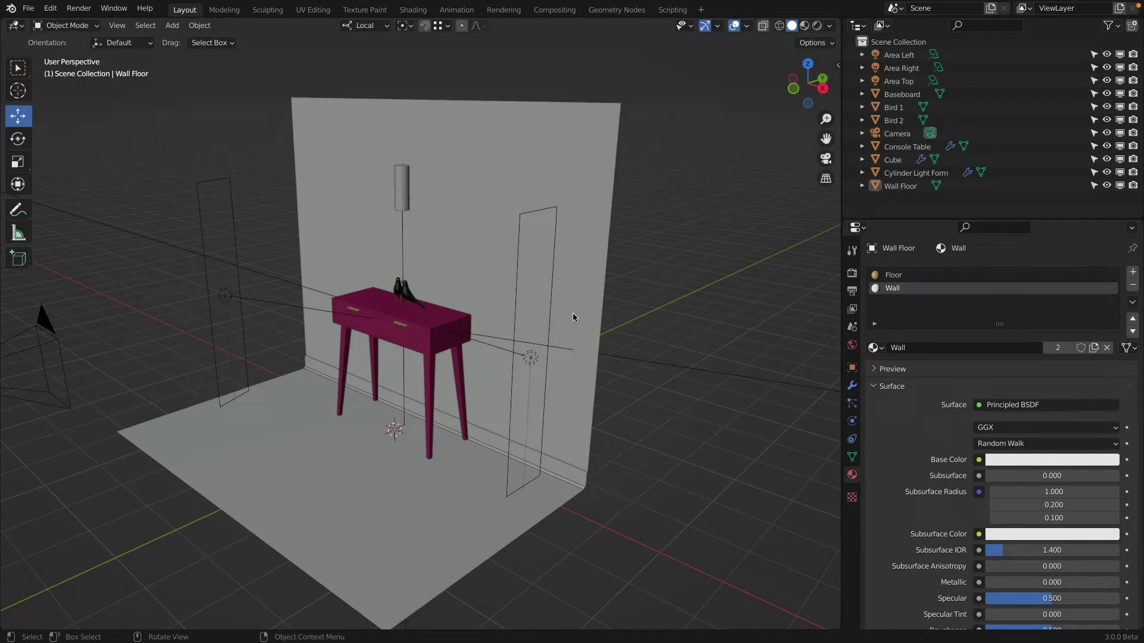
- Reset the 3D cursor to the world origin and add a 100" plane there with Generate UVs enabled
key(shift+s)
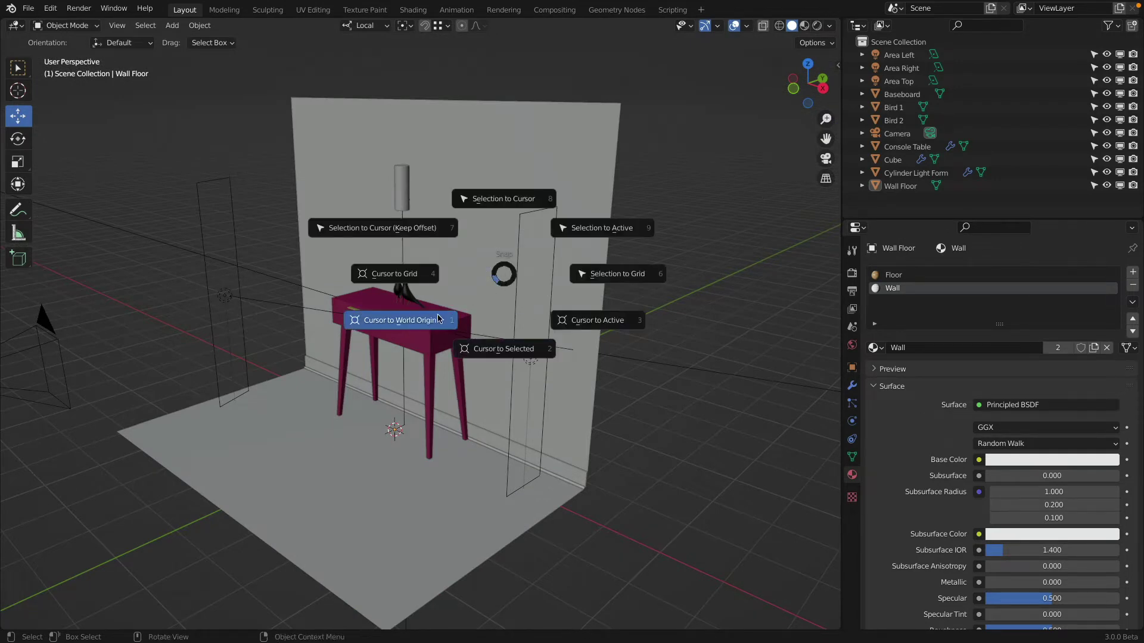
click(437, 318)
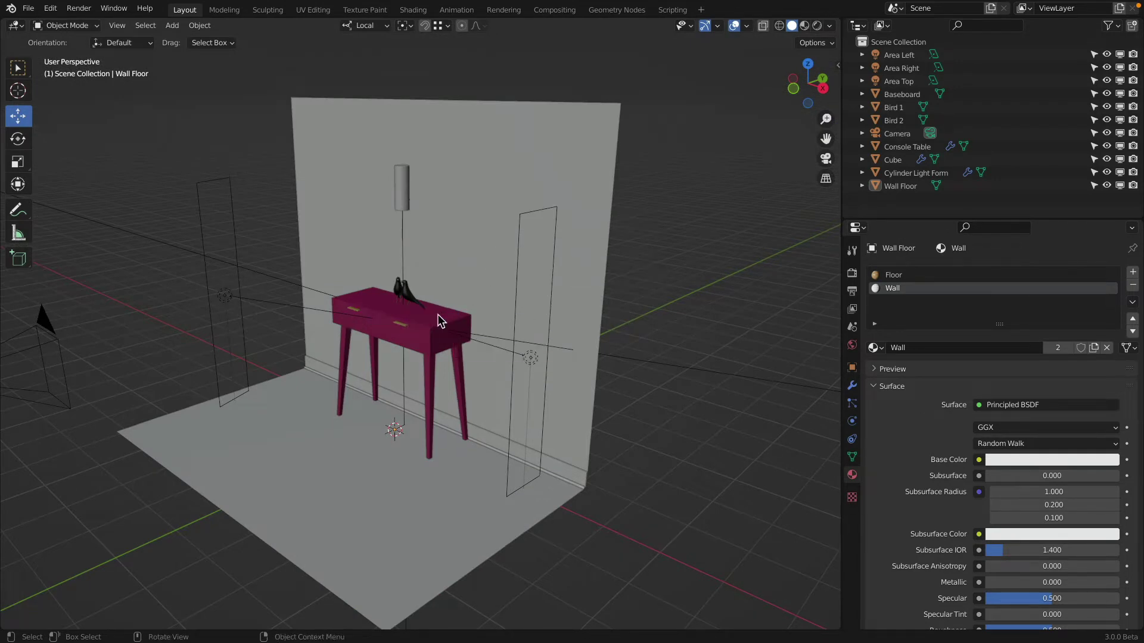
click(171, 26)
mouse_move(238, 40)
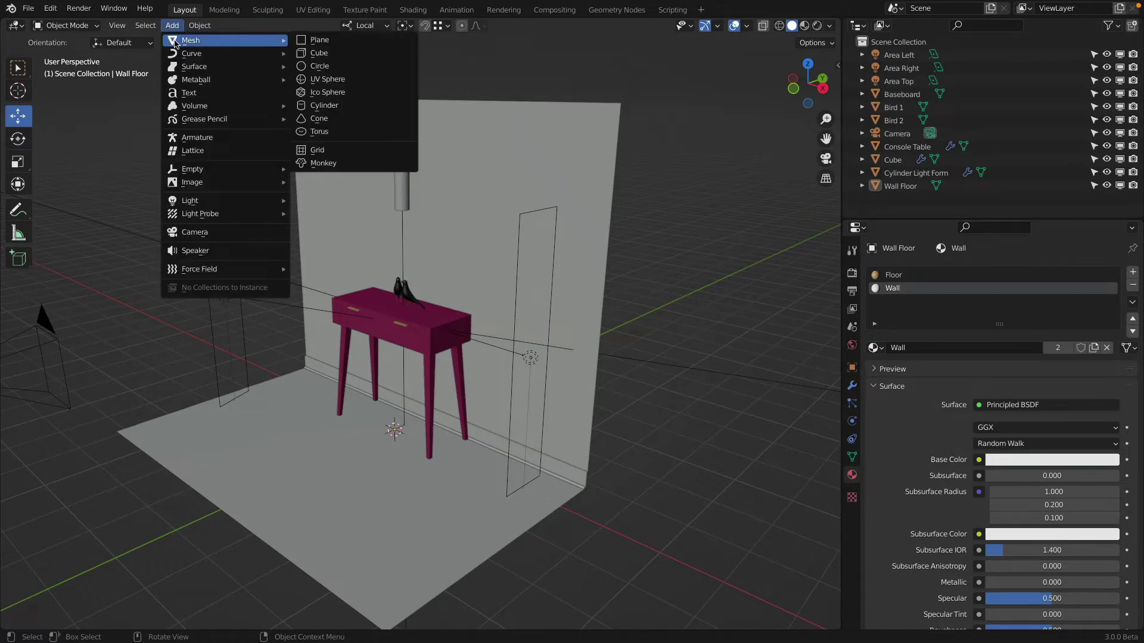
click(355, 40)
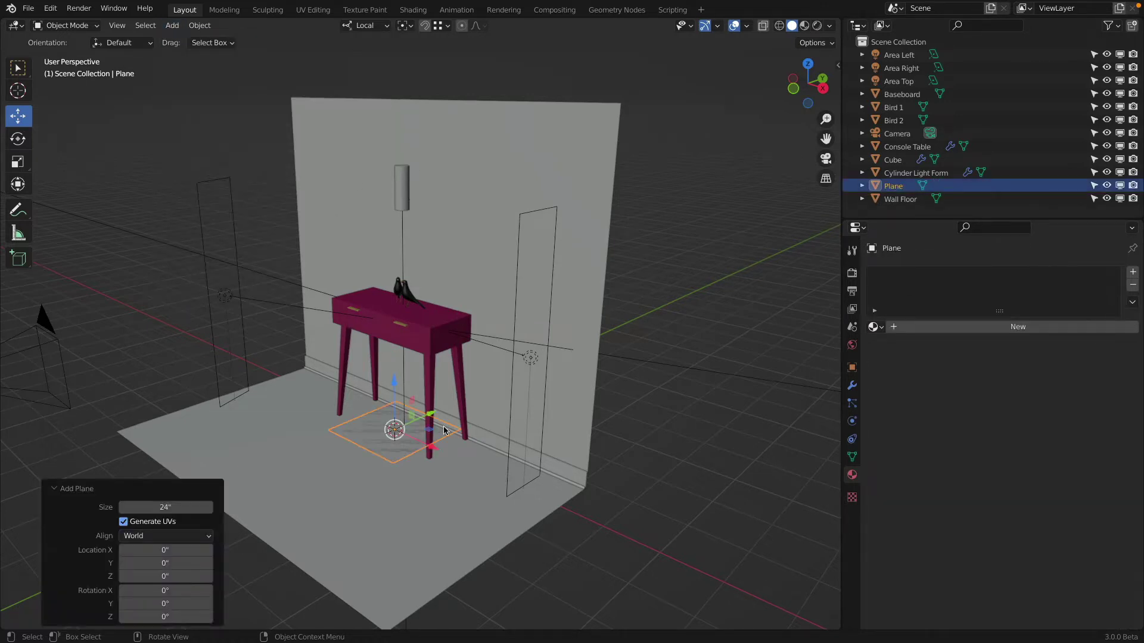
drag(173, 506, 217, 488)
click(143, 522)
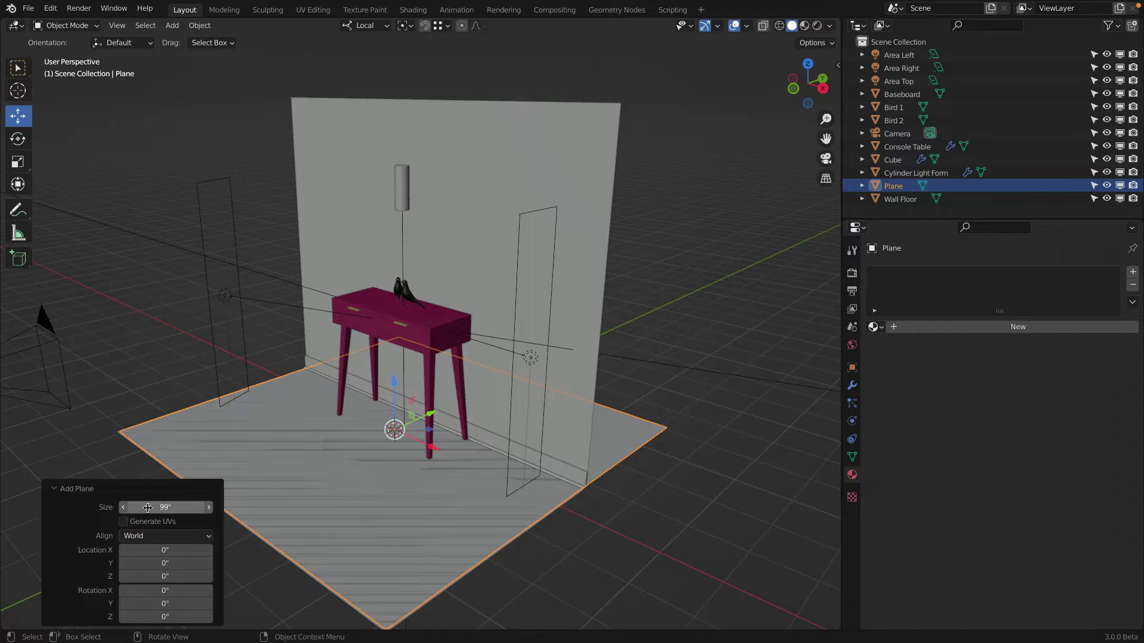
click(148, 508)
text(100)
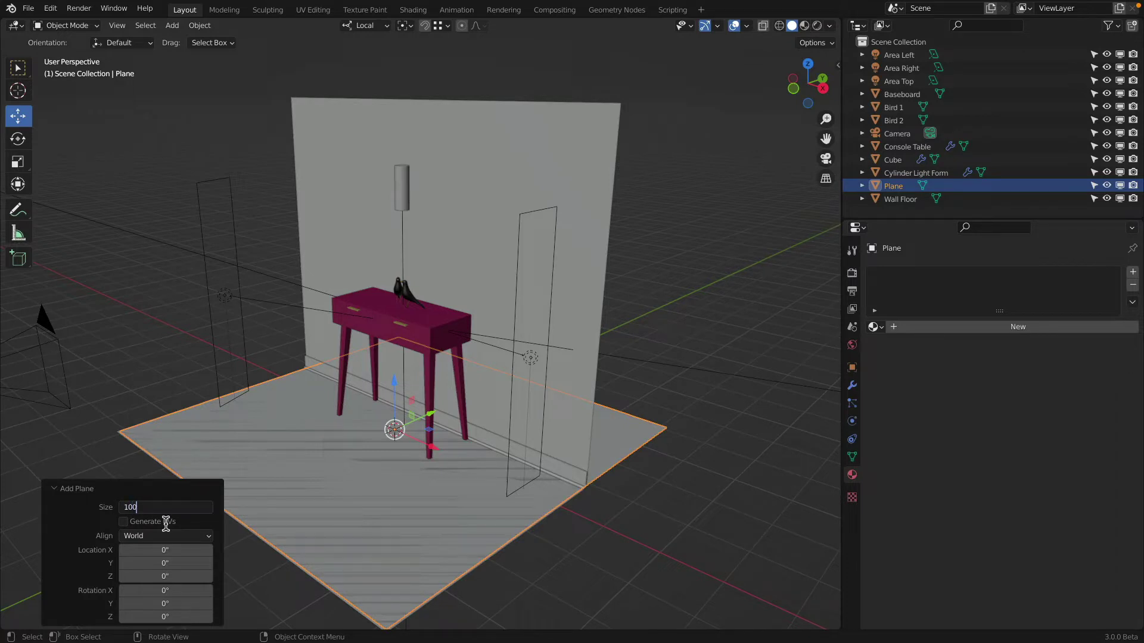
key(Return)
click(125, 522)
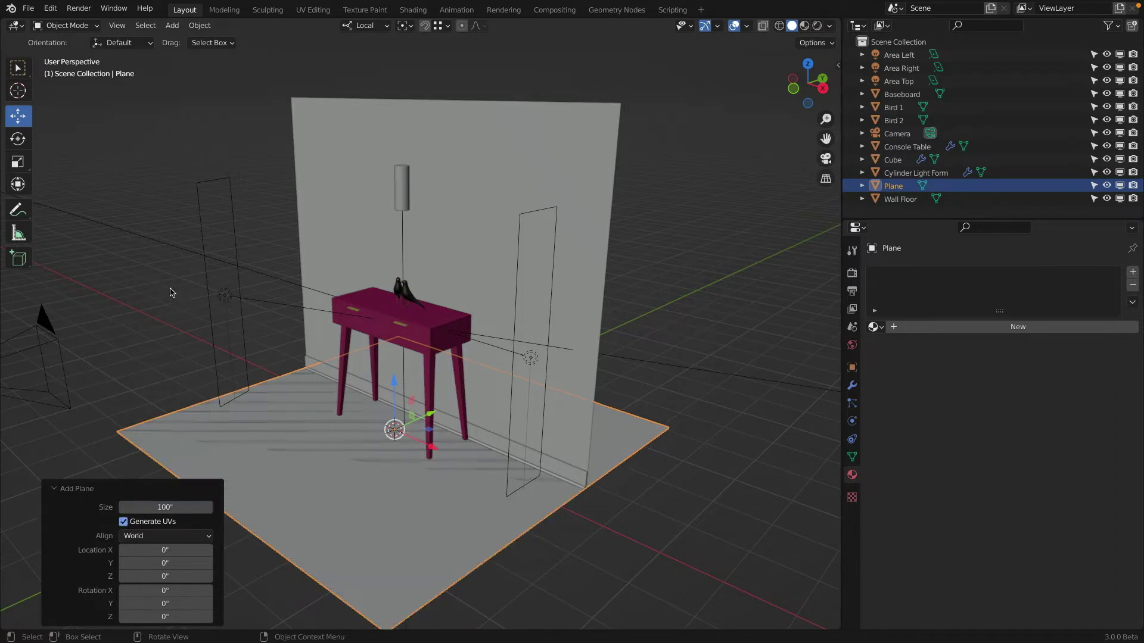
- Stand the new plane upright by setting its X rotation to 90°
drag(157, 590, 686, 590)
click(160, 590)
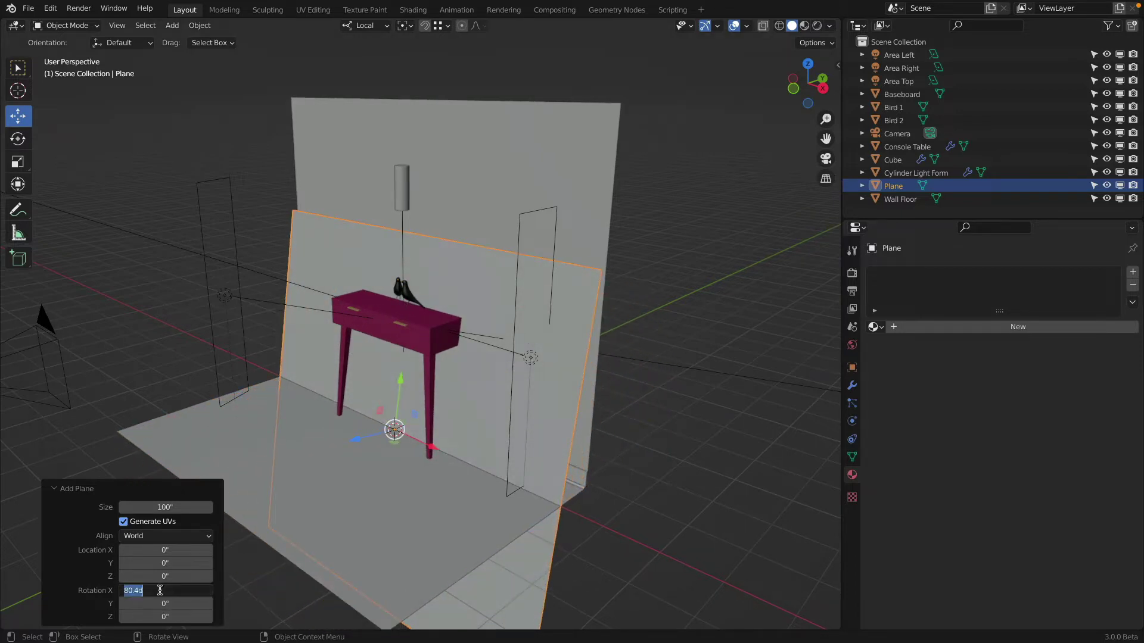
text(90)
key(Return)
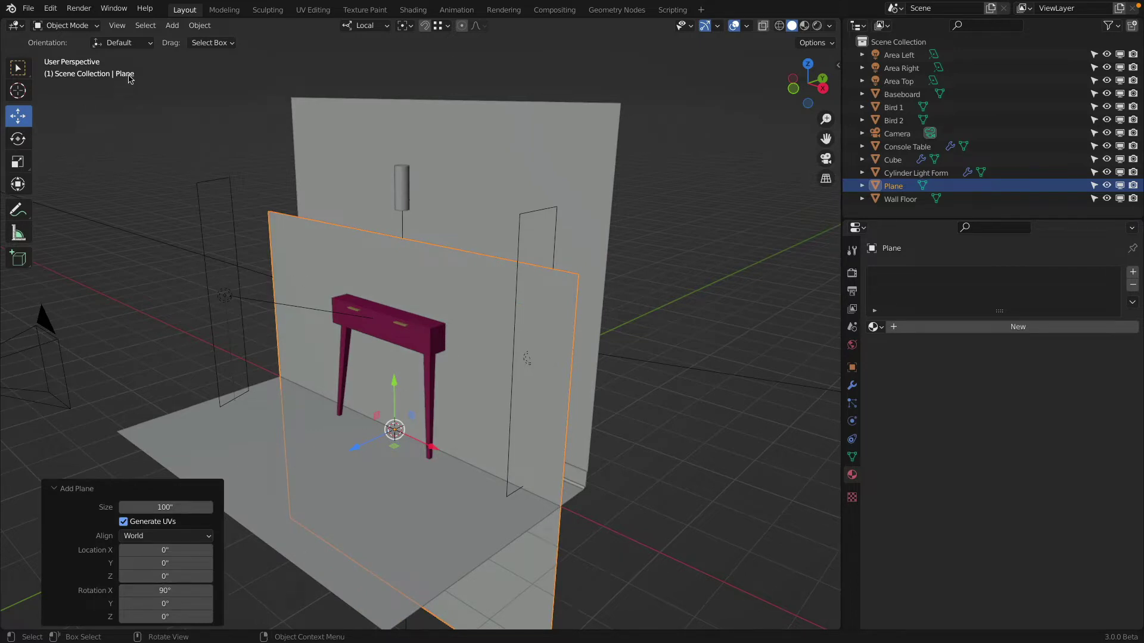
- Raise the plane 30" along its local Y axis and move it about 105" along X, beside the existing wall
click(405, 26)
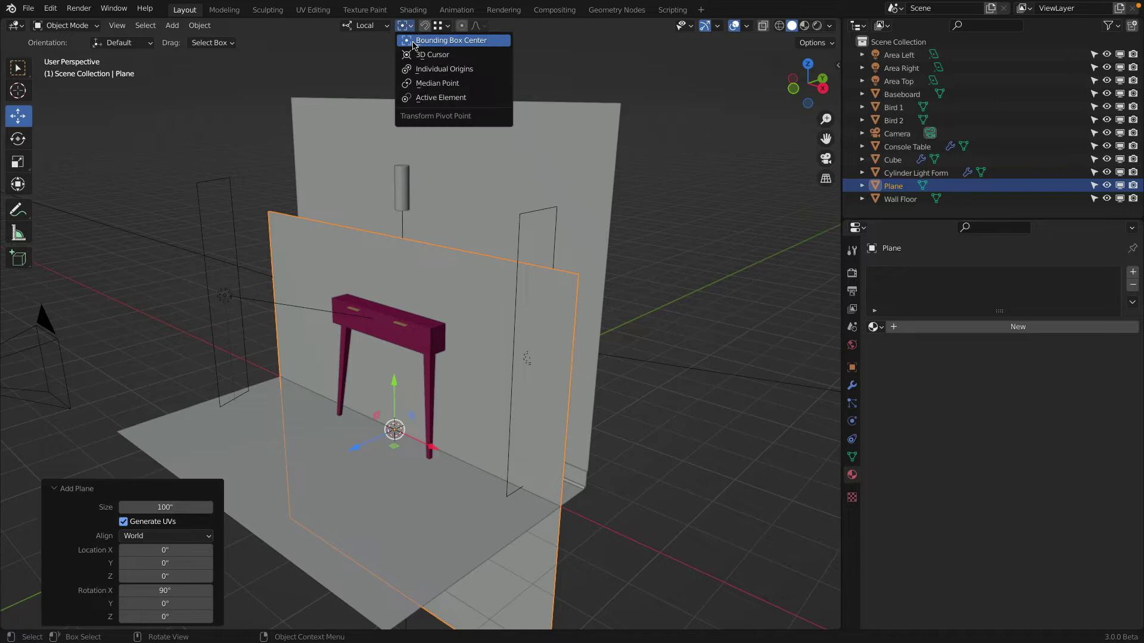
click(442, 25)
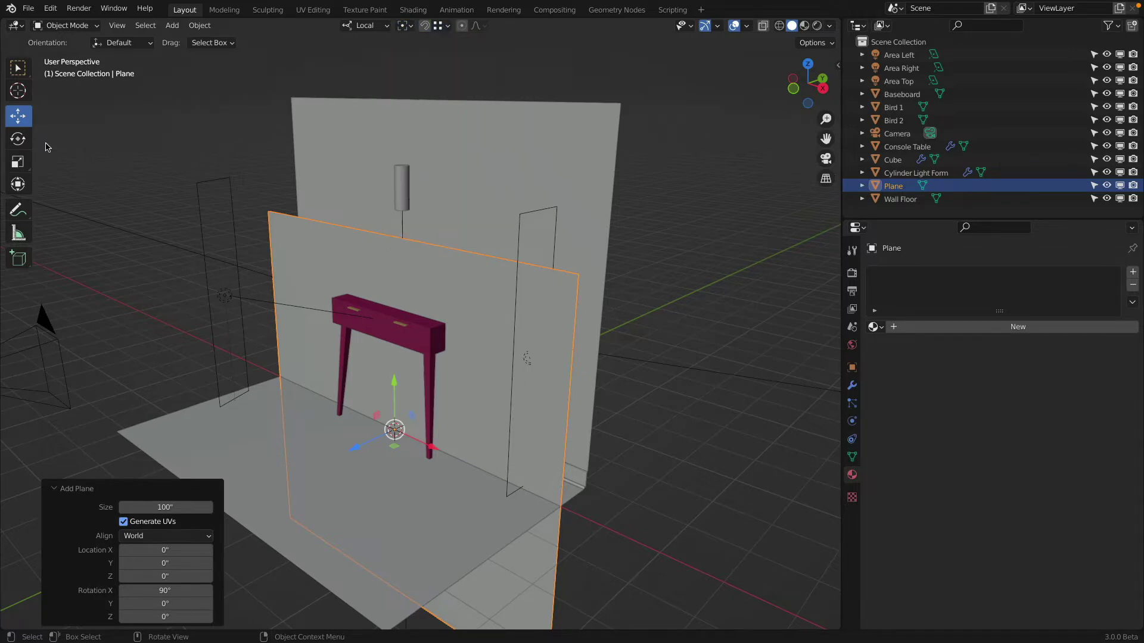
drag(393, 383, 629, 114)
middle_drag(563, 249, 685, 180)
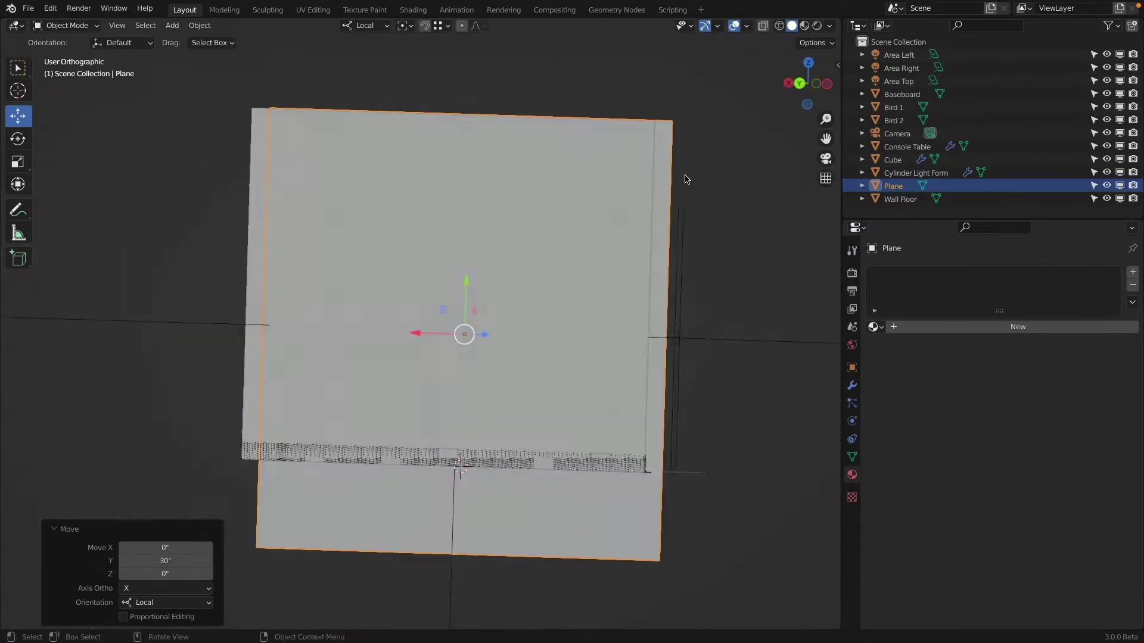
click(807, 84)
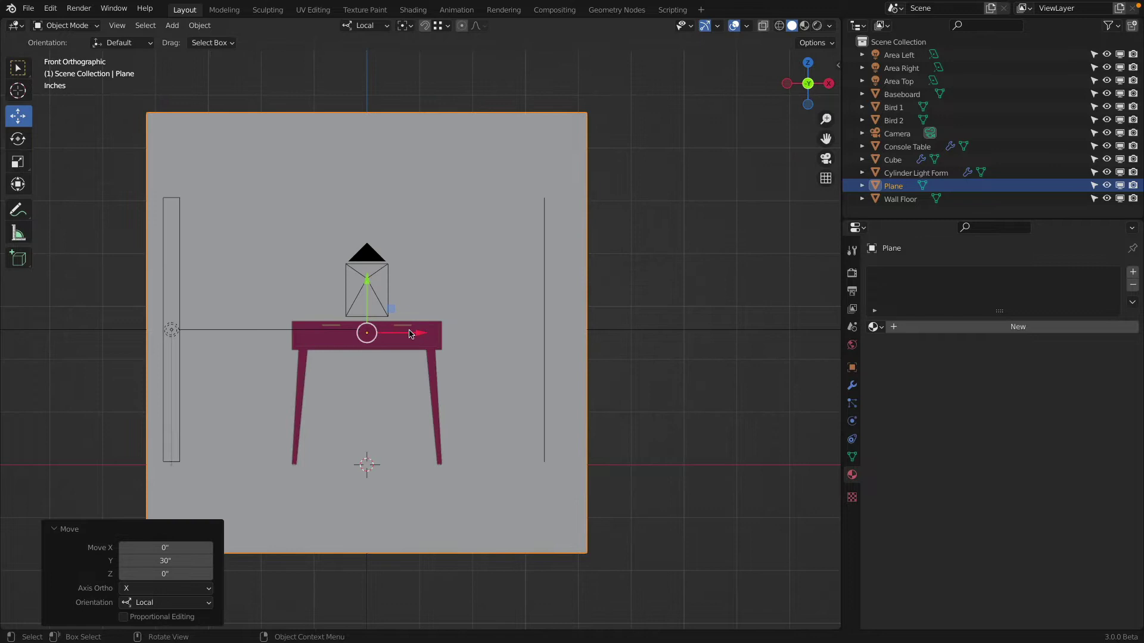
drag(410, 333, 62, 341)
scroll(549, 307, down, 3)
shift+middle_drag(549, 307, 375, 264)
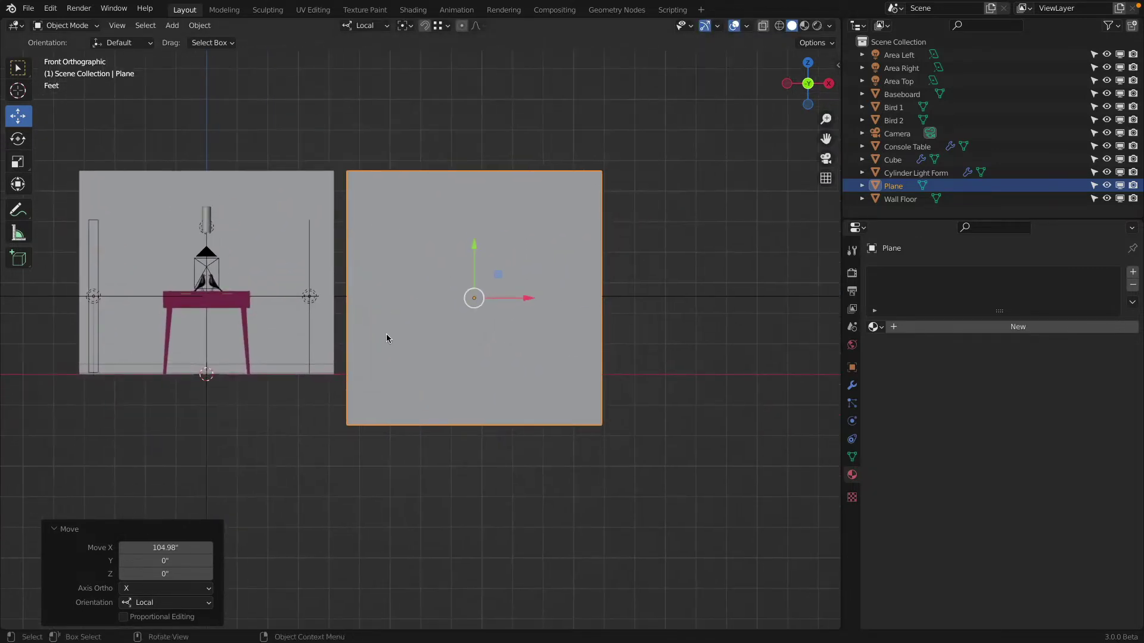
- In Edit Mode, move the plane's two bottom vertices up 24" along local Y
click(67, 25)
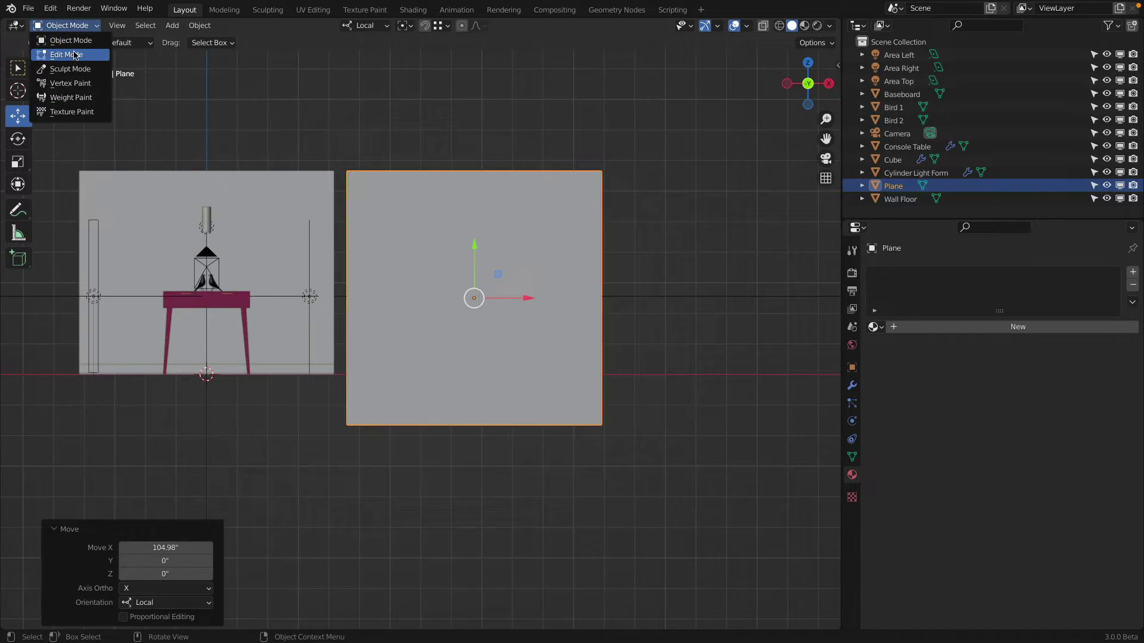
click(74, 55)
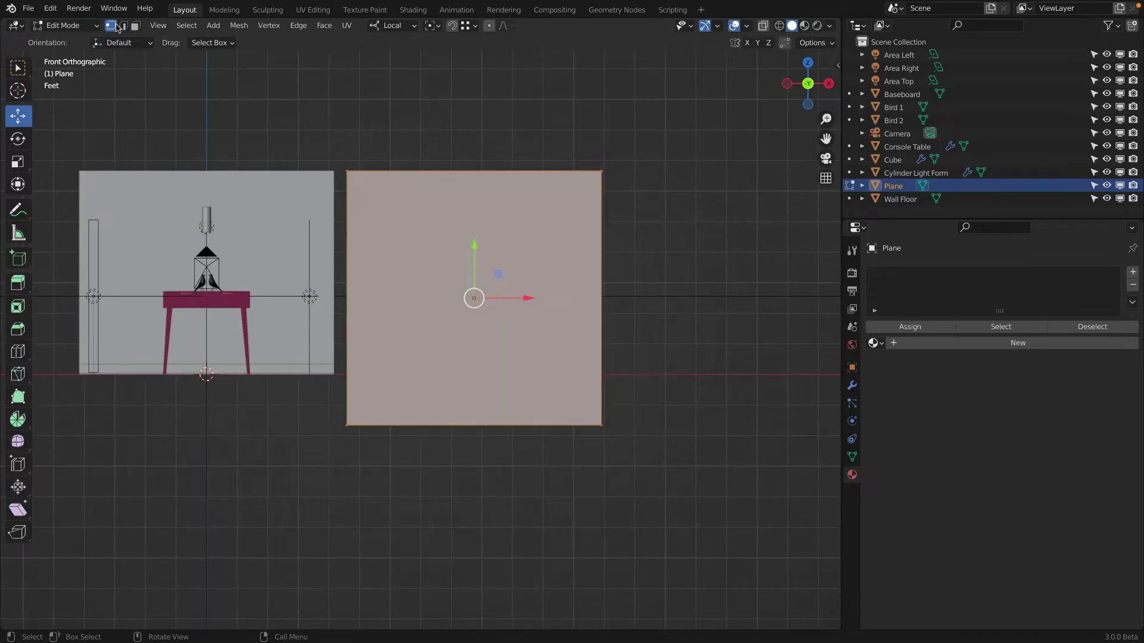
click(347, 426)
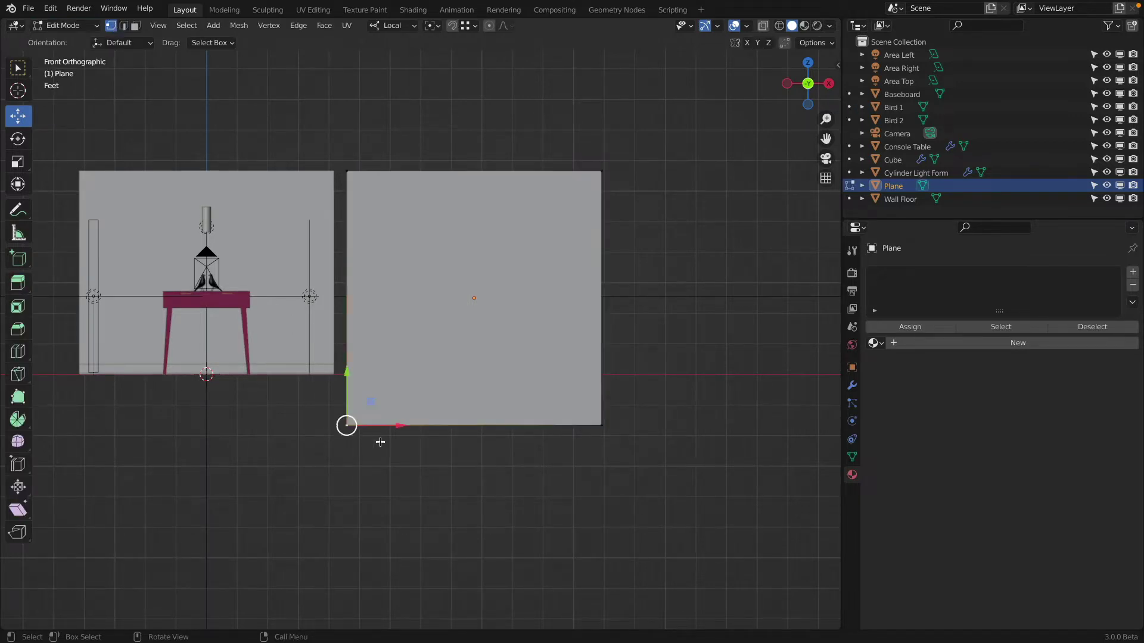
shift+click(601, 426)
drag(474, 374, 325, 327)
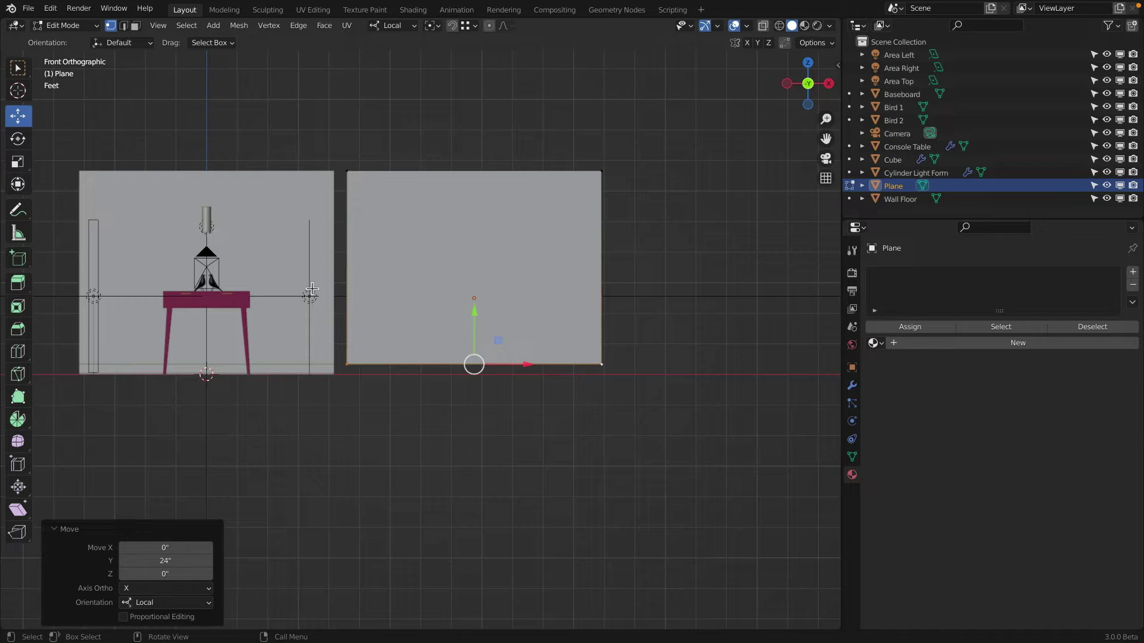
- Switch the viewport shading to Material Preview and deselect the plane's geometry
key(z)
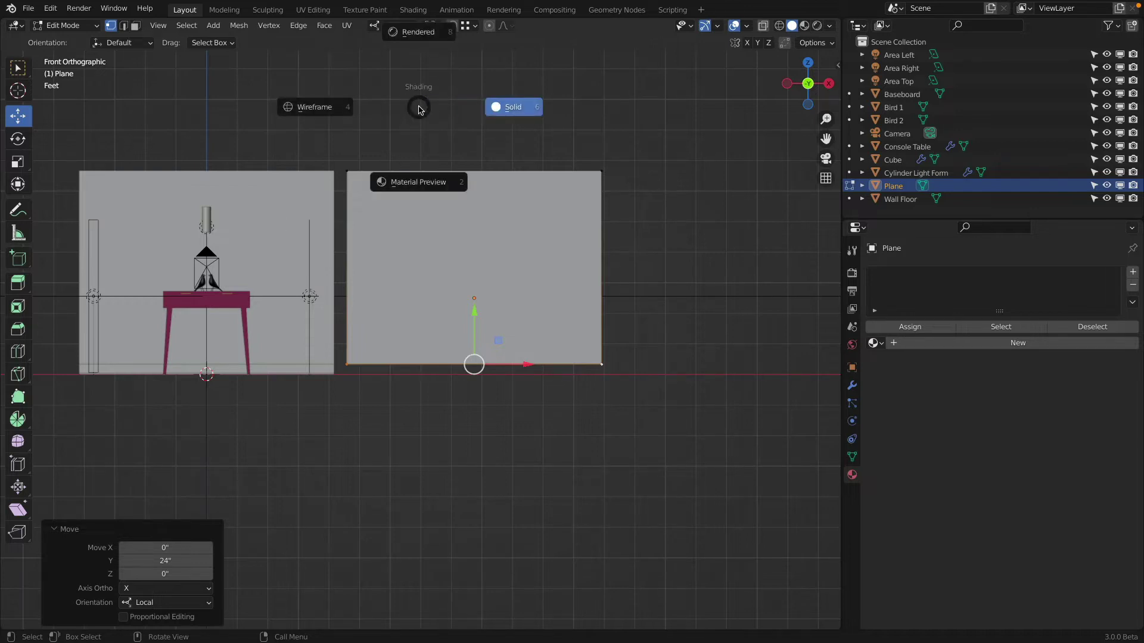
click(410, 186)
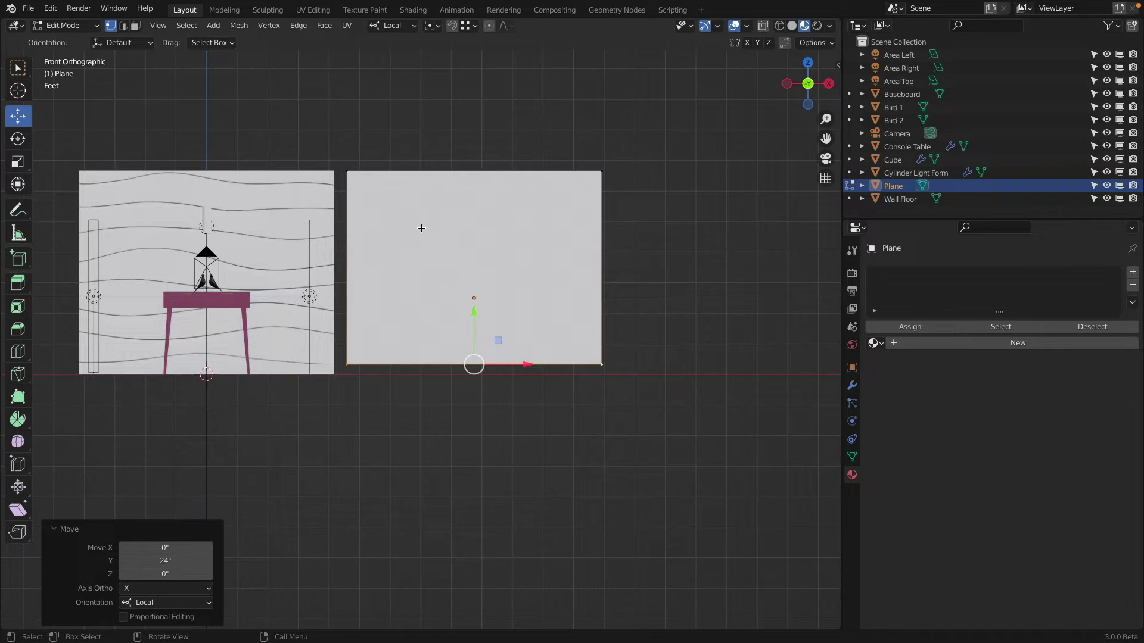
key(ctrl+z)
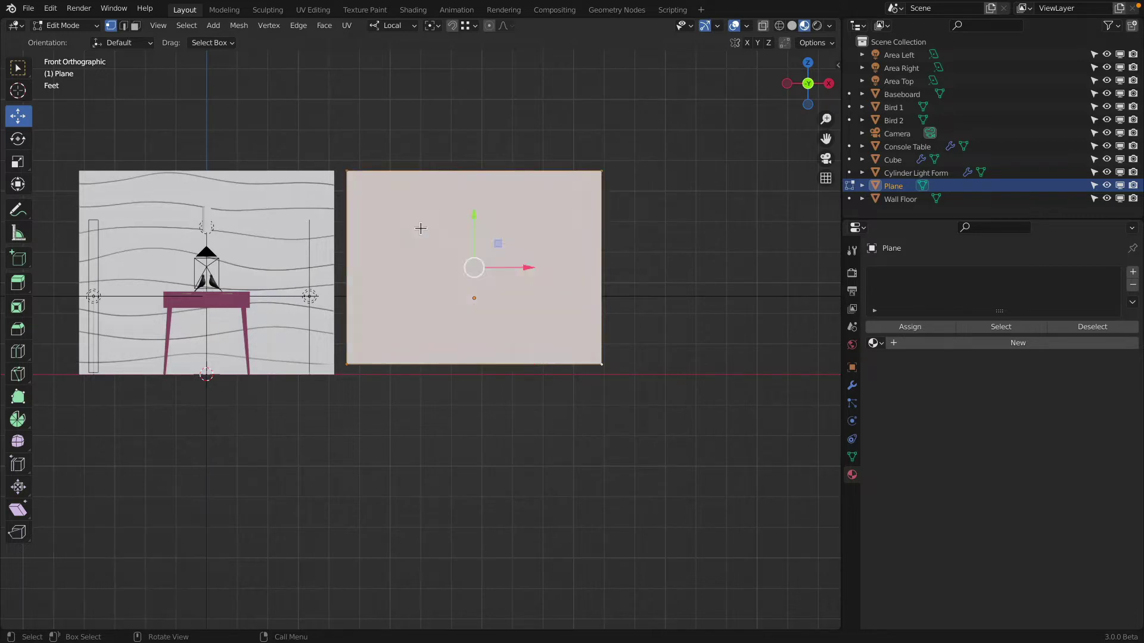
click(420, 227)
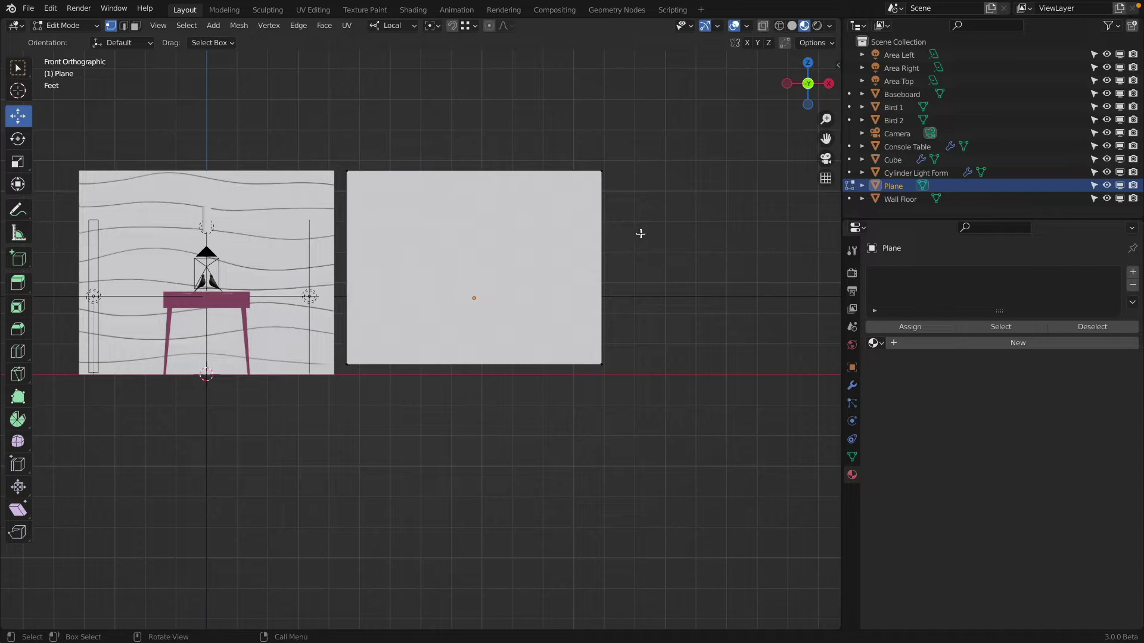
- Add 6 evenly spaced horizontal loop cuts across the plane without sliding them
key(ctrl+r)
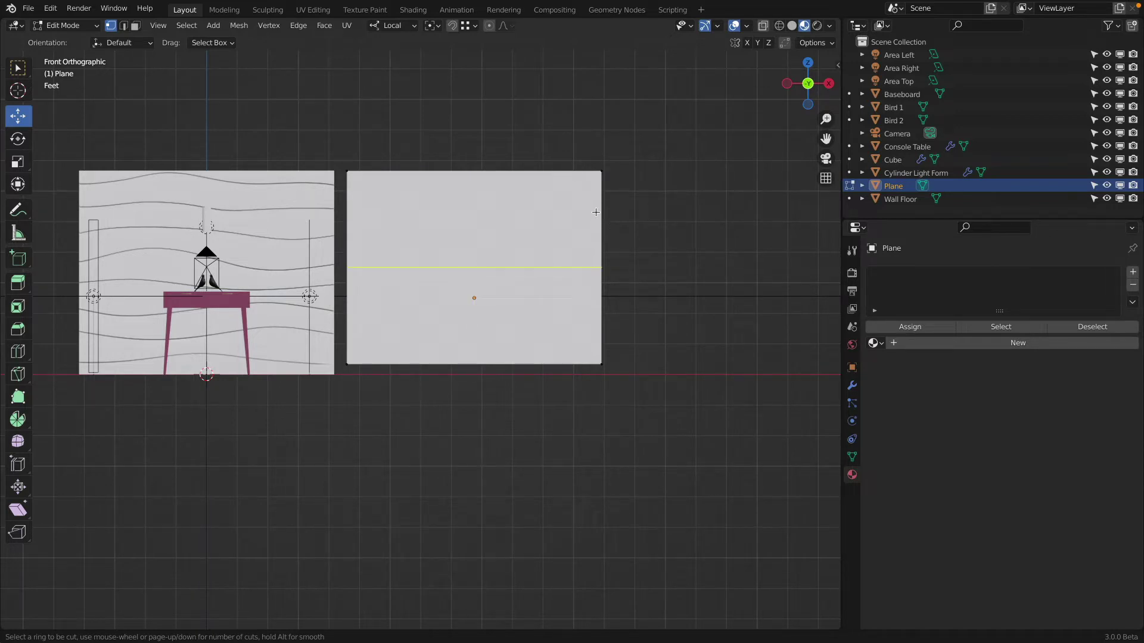
scroll(595, 212, up, 6)
scroll(595, 212, up, 2)
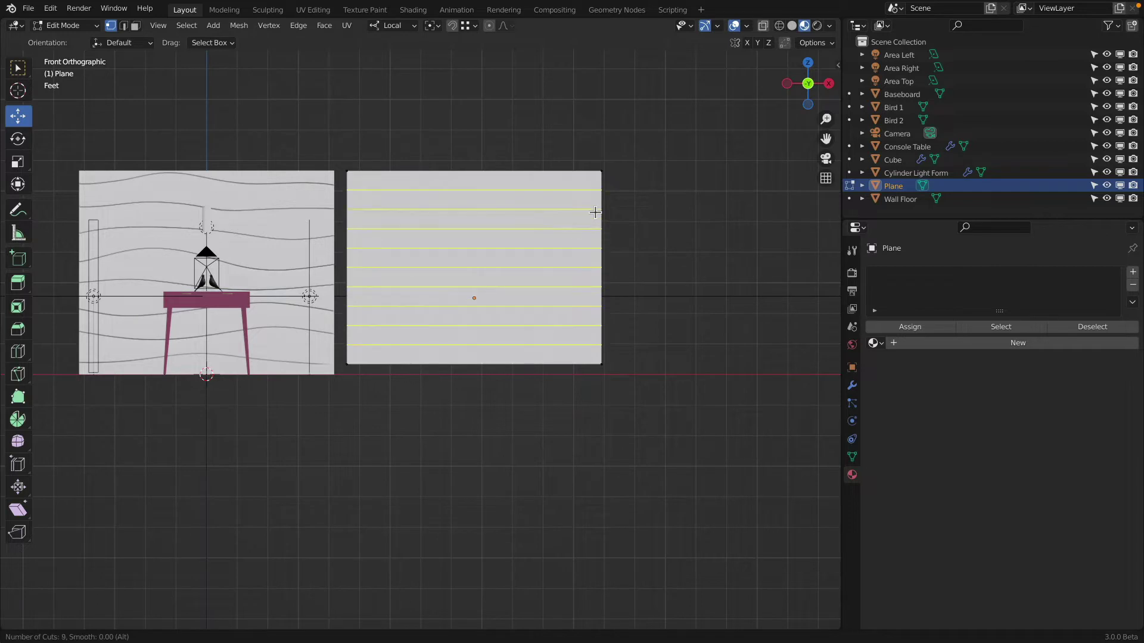
scroll(595, 212, down, 1)
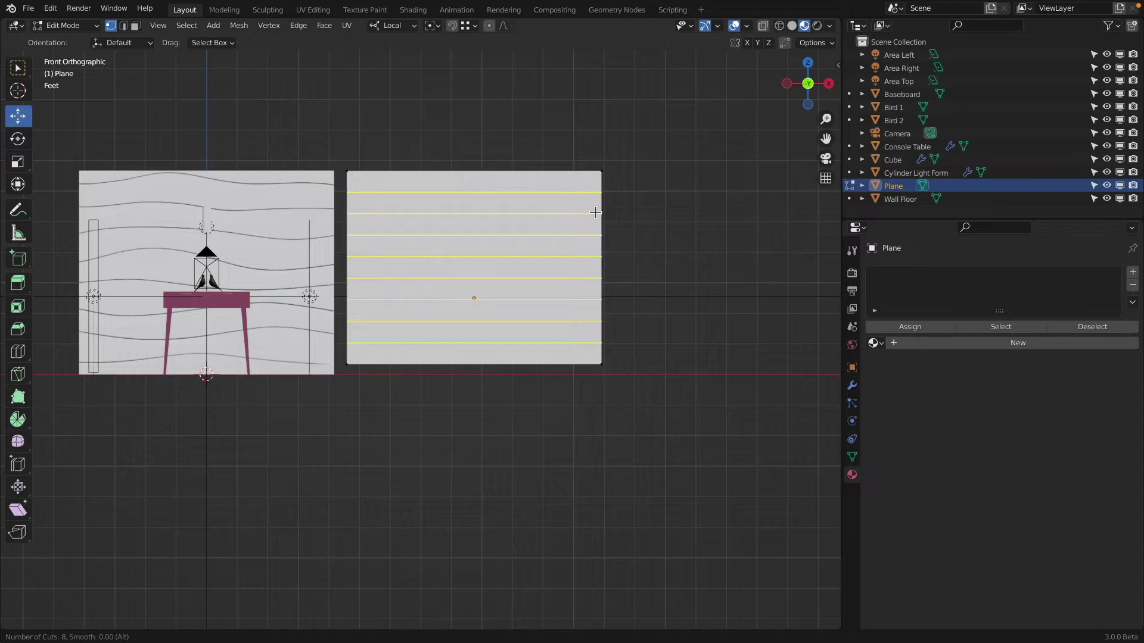
scroll(595, 212, down, 4)
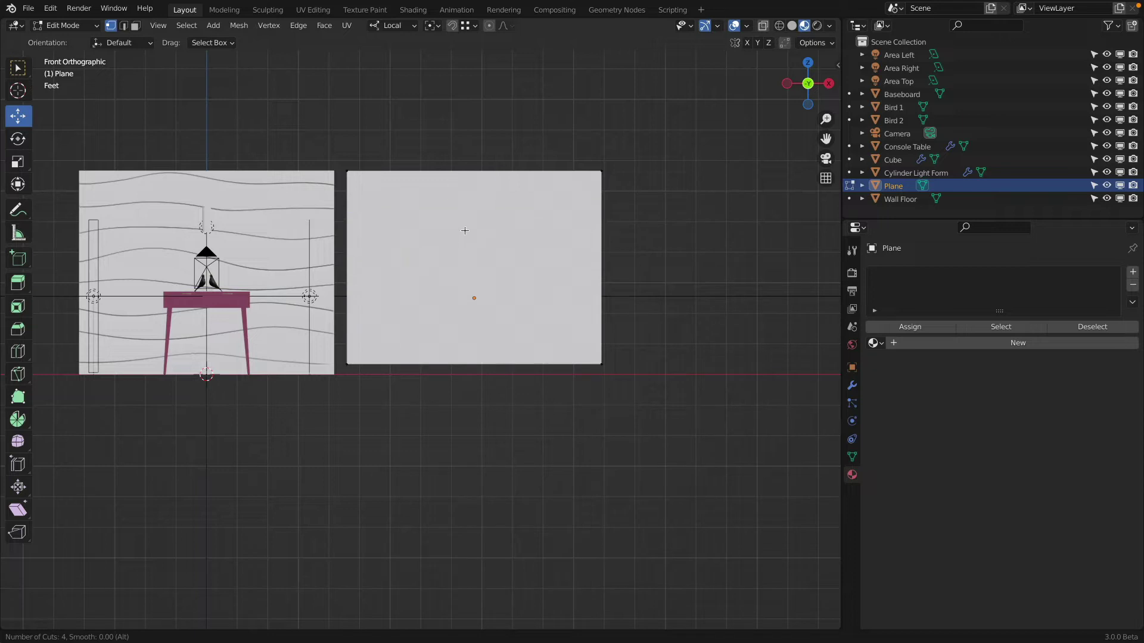
scroll(603, 244, up, 3)
scroll(606, 244, up, 3)
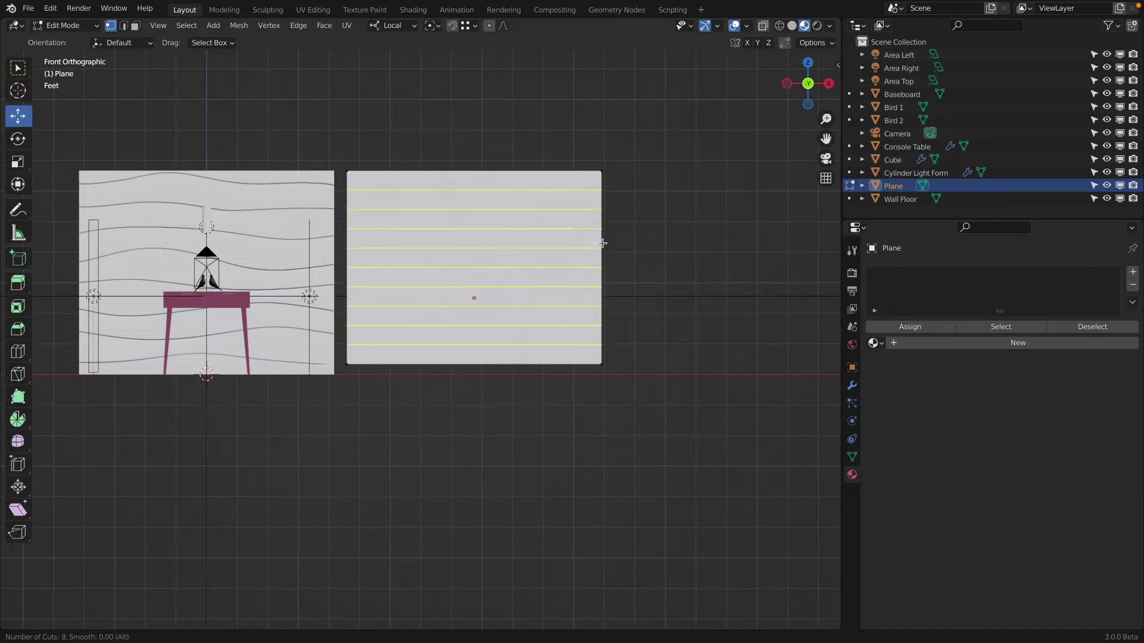
scroll(602, 243, down, 2)
click(603, 244)
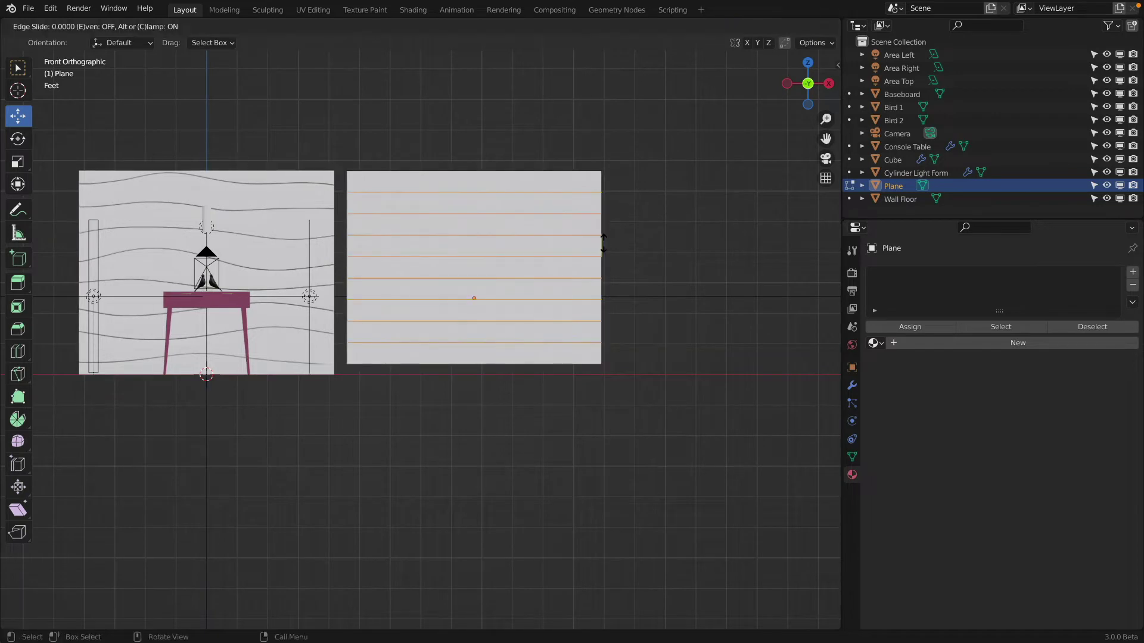
right_click(609, 238)
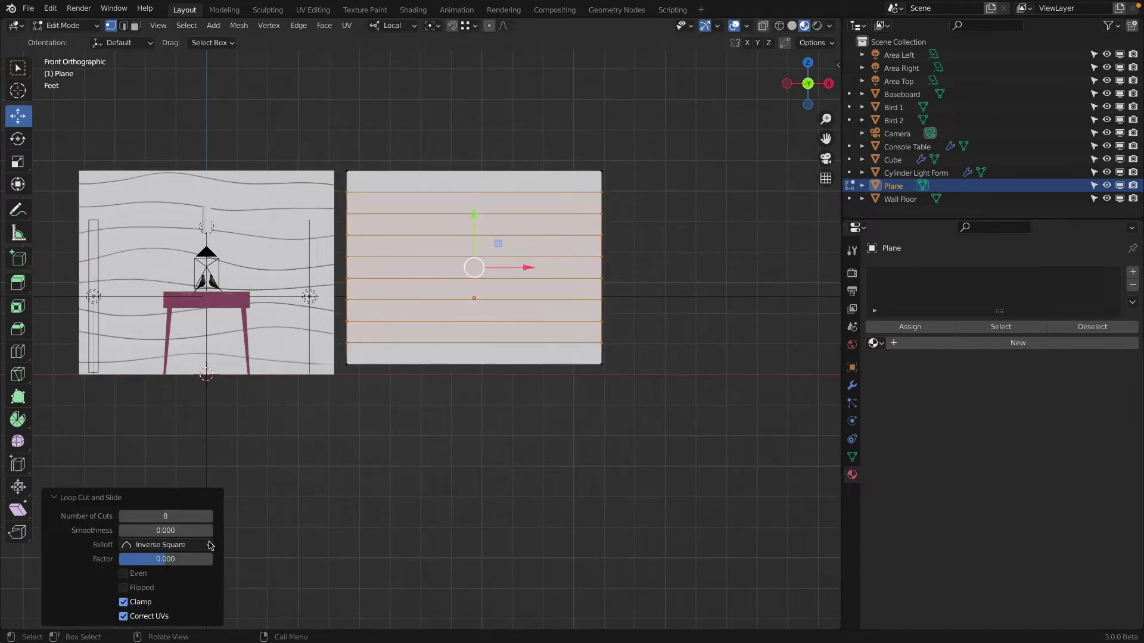
click(123, 516)
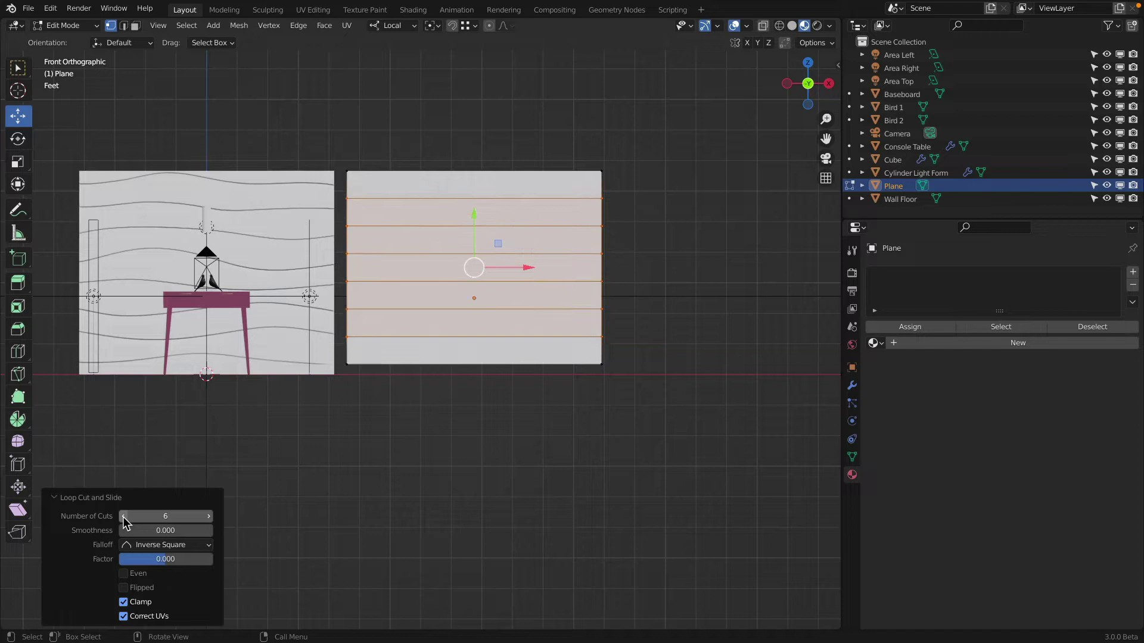
- Increase the horizontal loop cuts to 8 and add 3 evenly spaced vertical loop cuts across the plane without sliding them
click(208, 517)
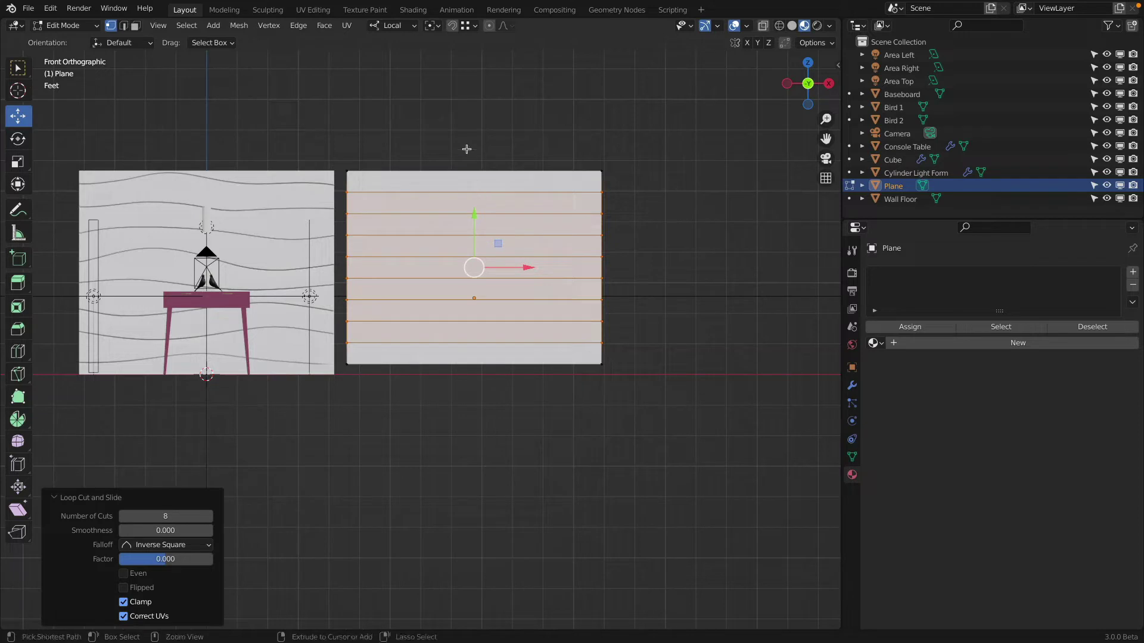
key(ctrl+r)
scroll(473, 162, up, 1)
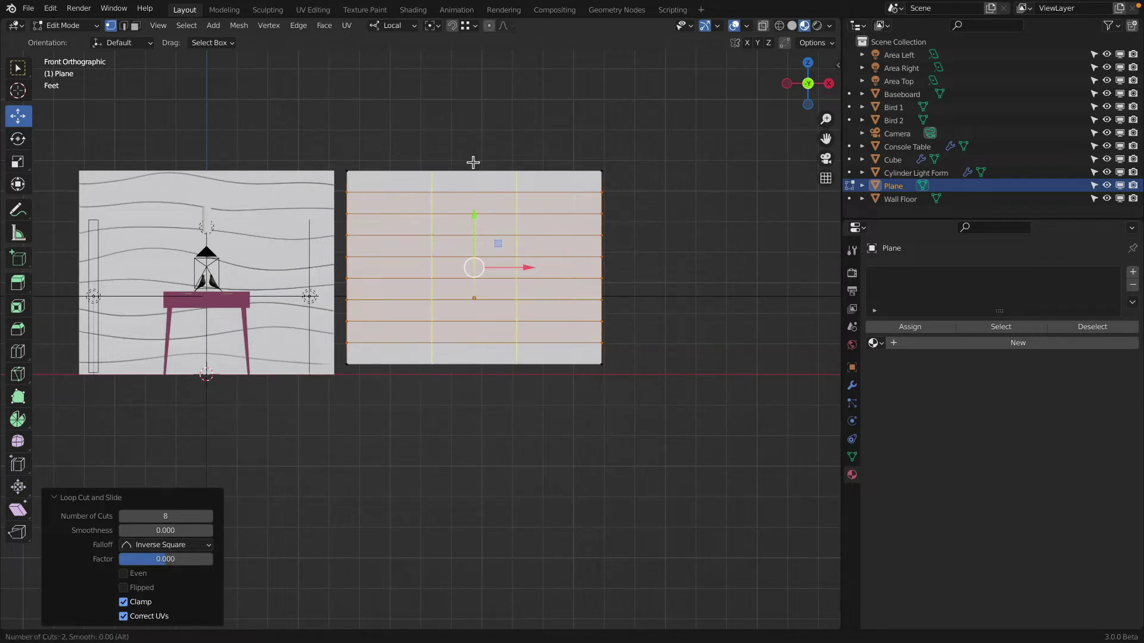
scroll(472, 162, up, 1)
click(473, 162)
right_click(472, 162)
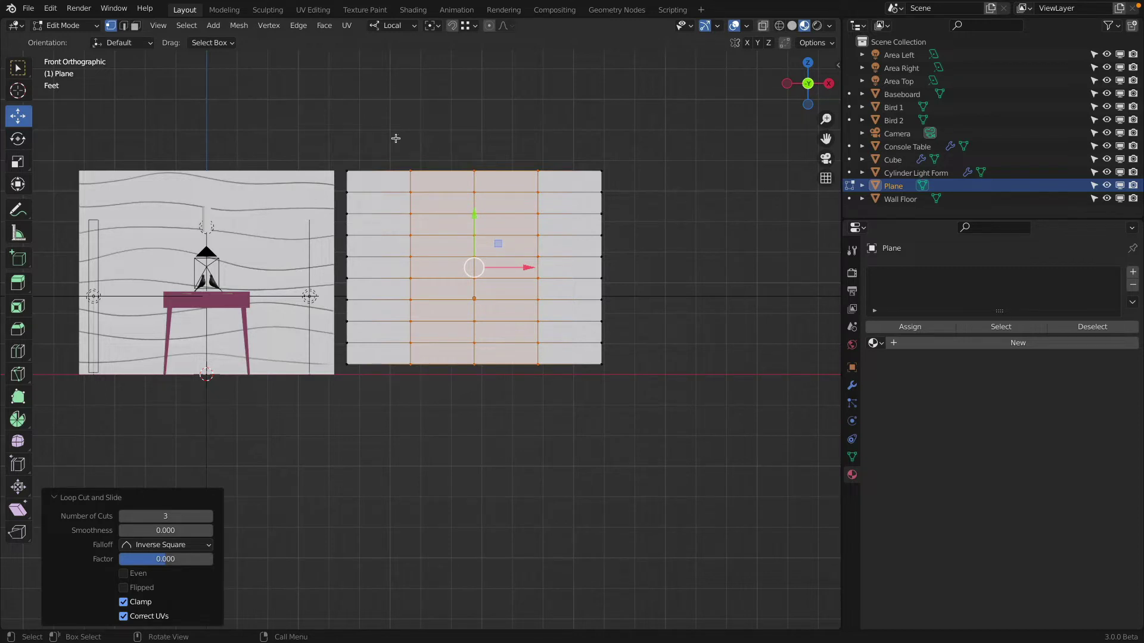
- Switch to edge selection mode and select the edges along all four outer sides of the plane
click(124, 26)
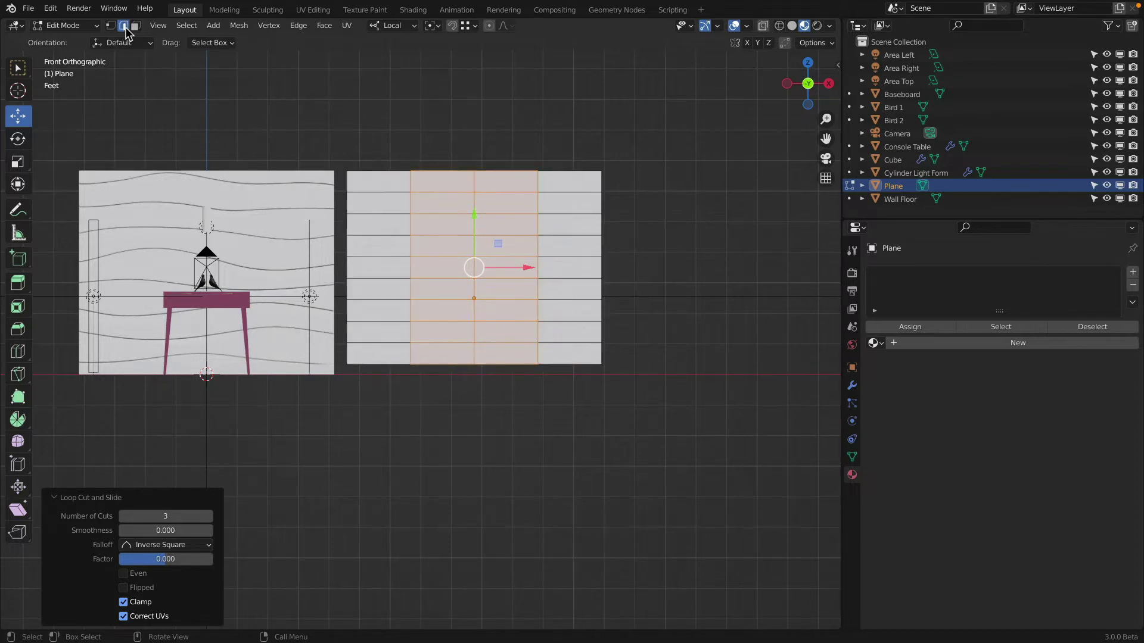
alt+click(436, 171)
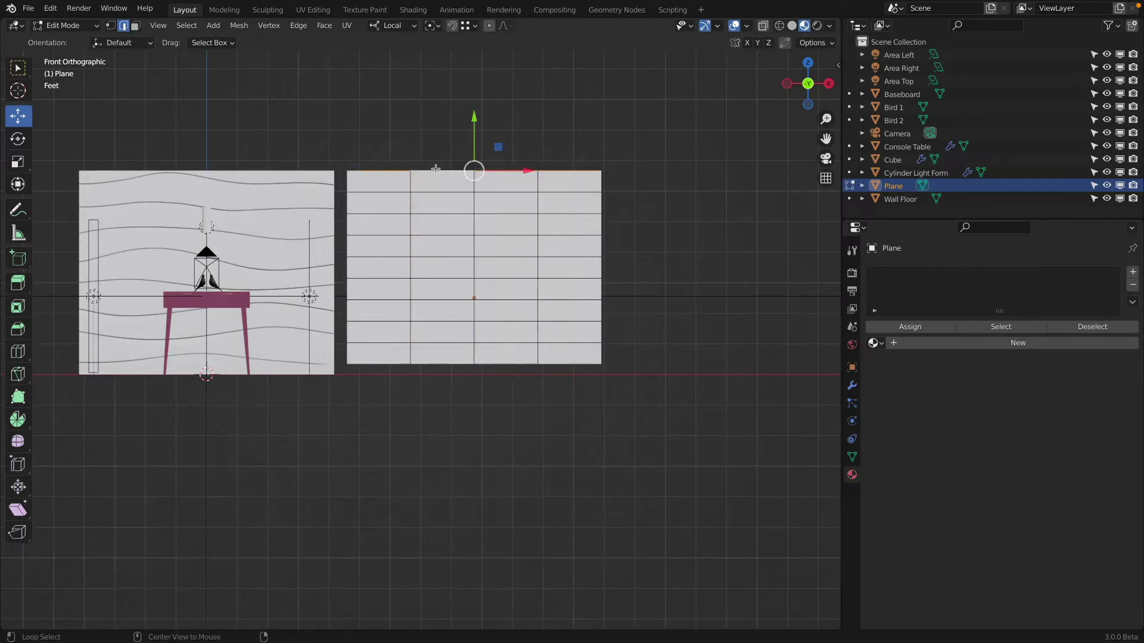
alt+shift+click(608, 223)
alt+shift+click(499, 370)
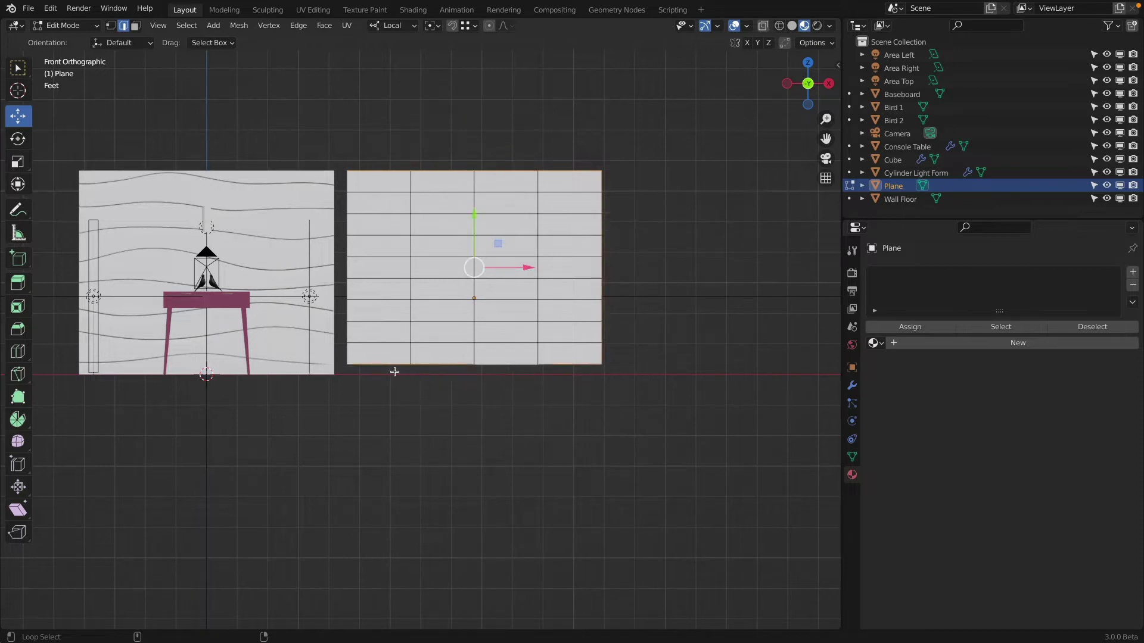
alt+shift+click(348, 331)
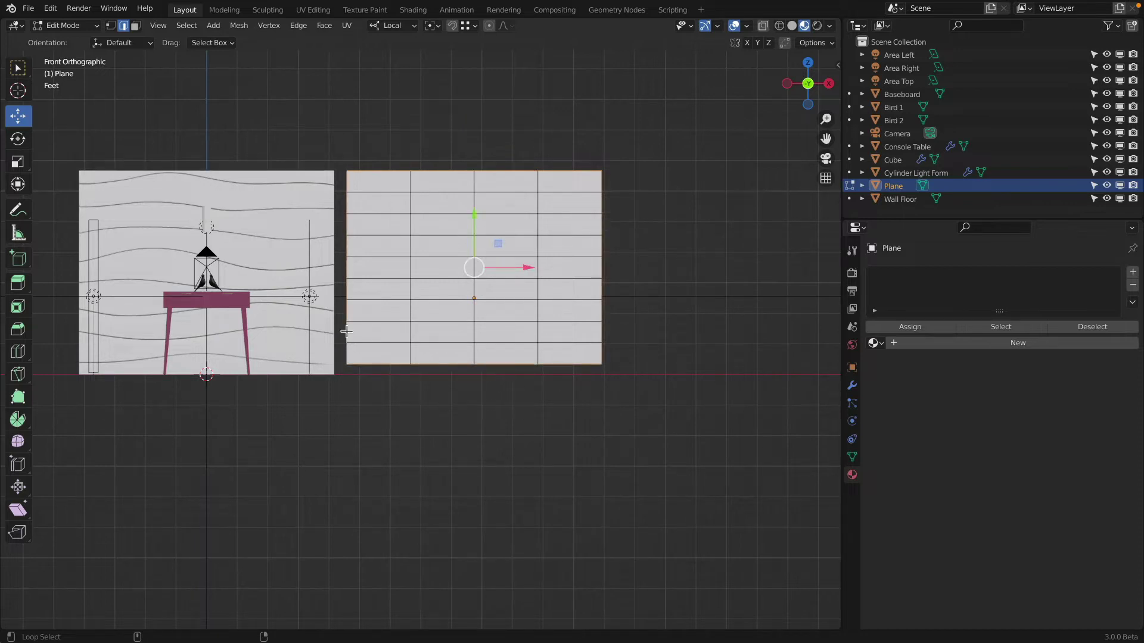
- In Wireframe shading, reselect the plane's four border edge loops and set their mean crease to 1.00
click(780, 25)
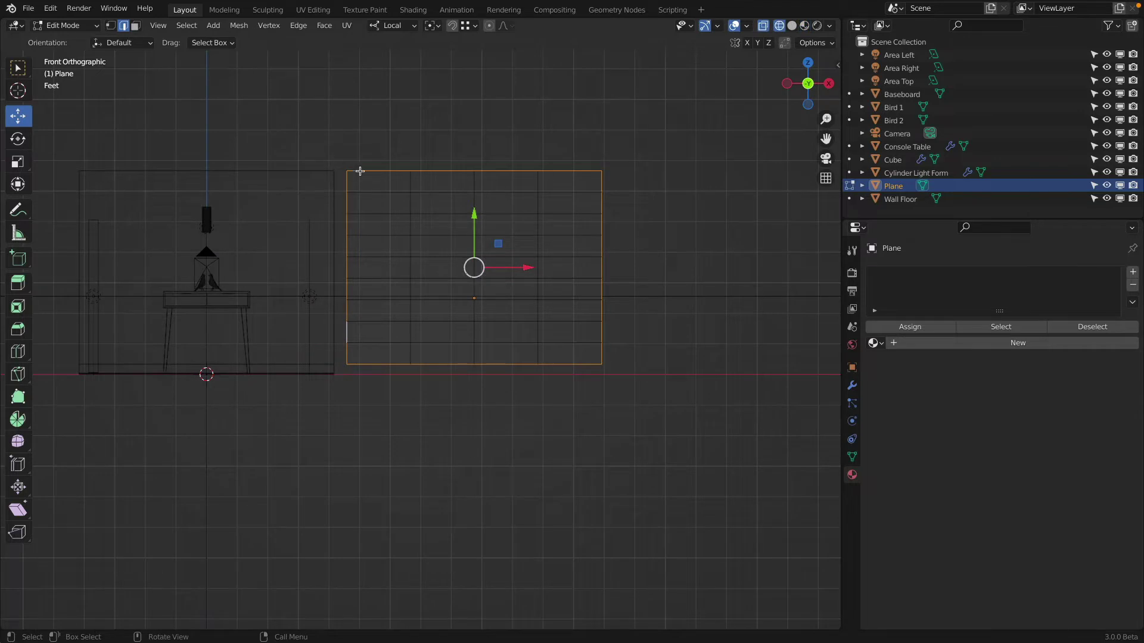
alt+click(506, 171)
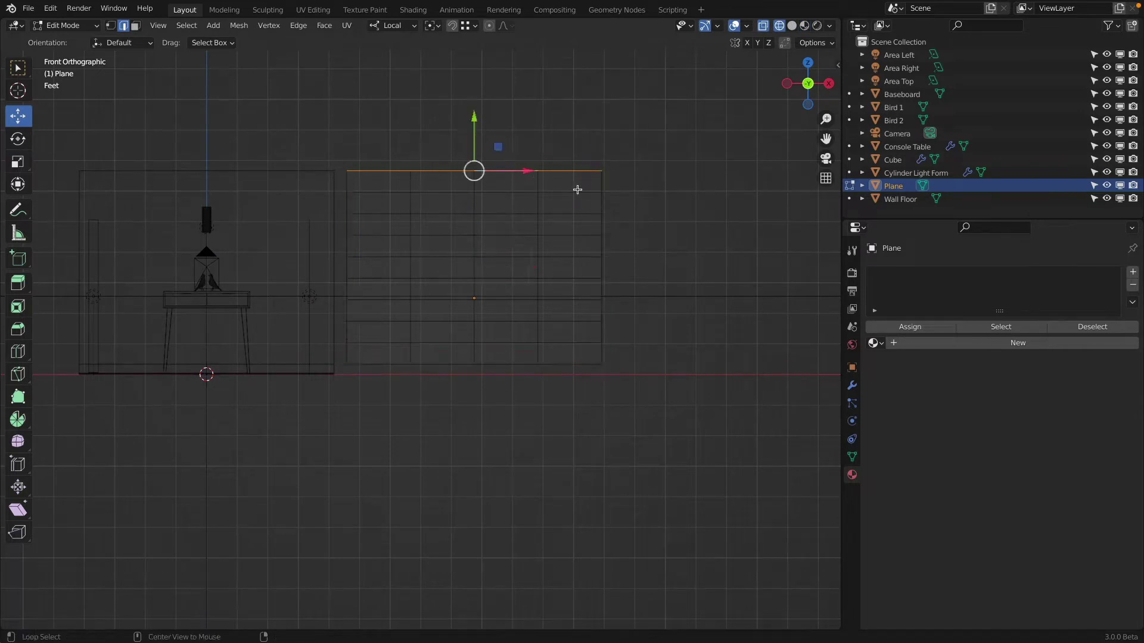
alt+shift+click(602, 207)
alt+shift+click(507, 364)
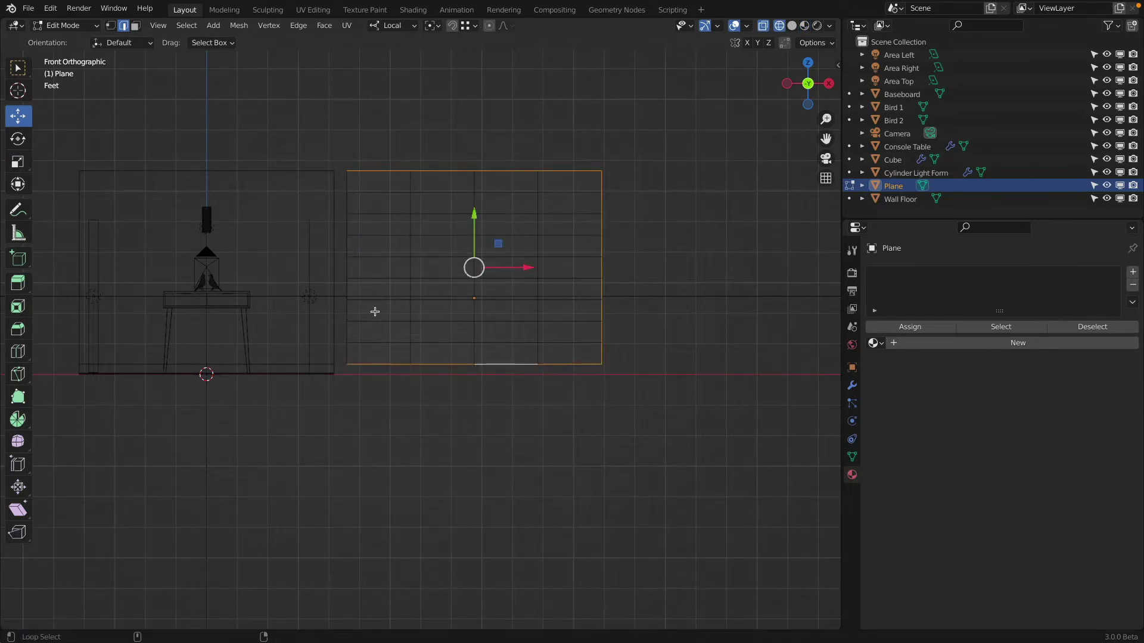
alt+shift+click(348, 268)
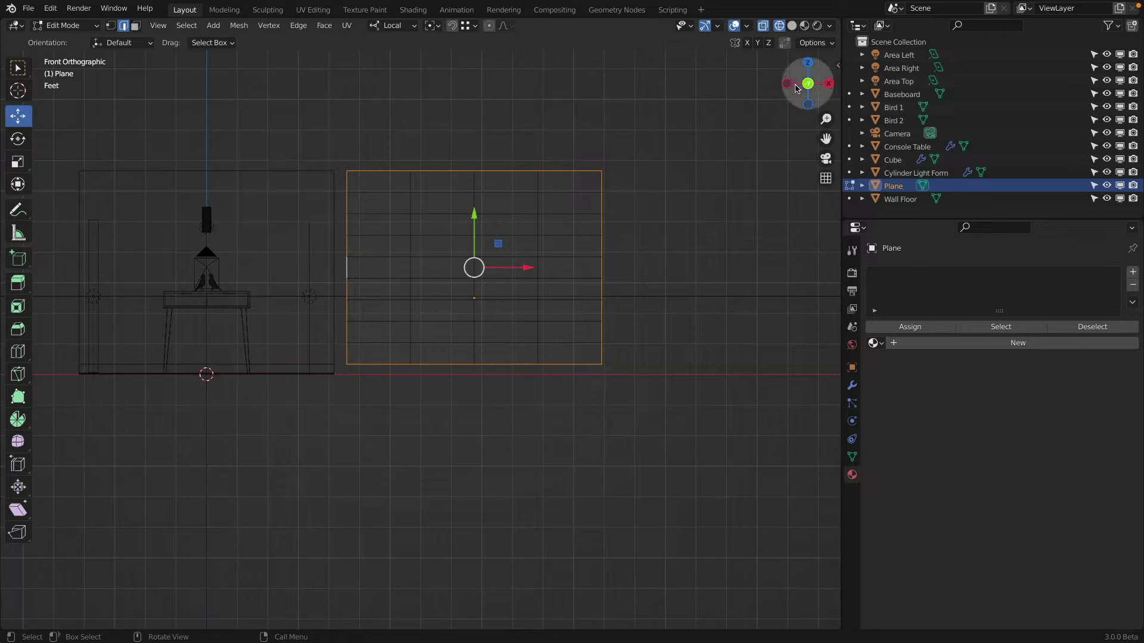
click(837, 64)
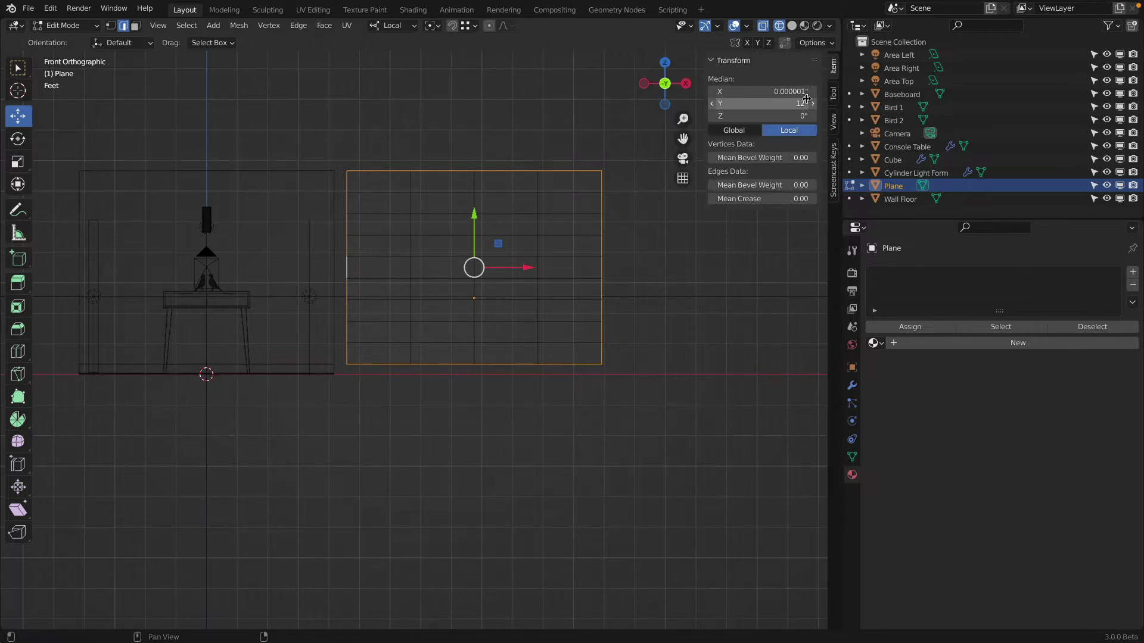
drag(722, 202, 802, 201)
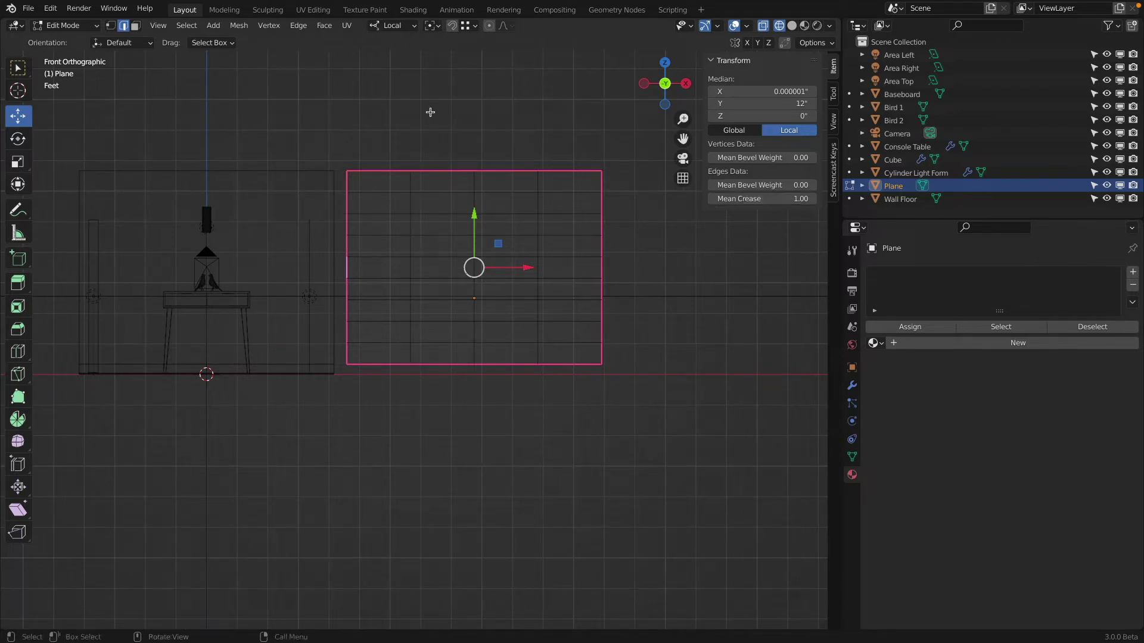
- Add a Subdivision Surface modifier to the plane with viewport level 3 and set the shading to Material Preview
click(792, 25)
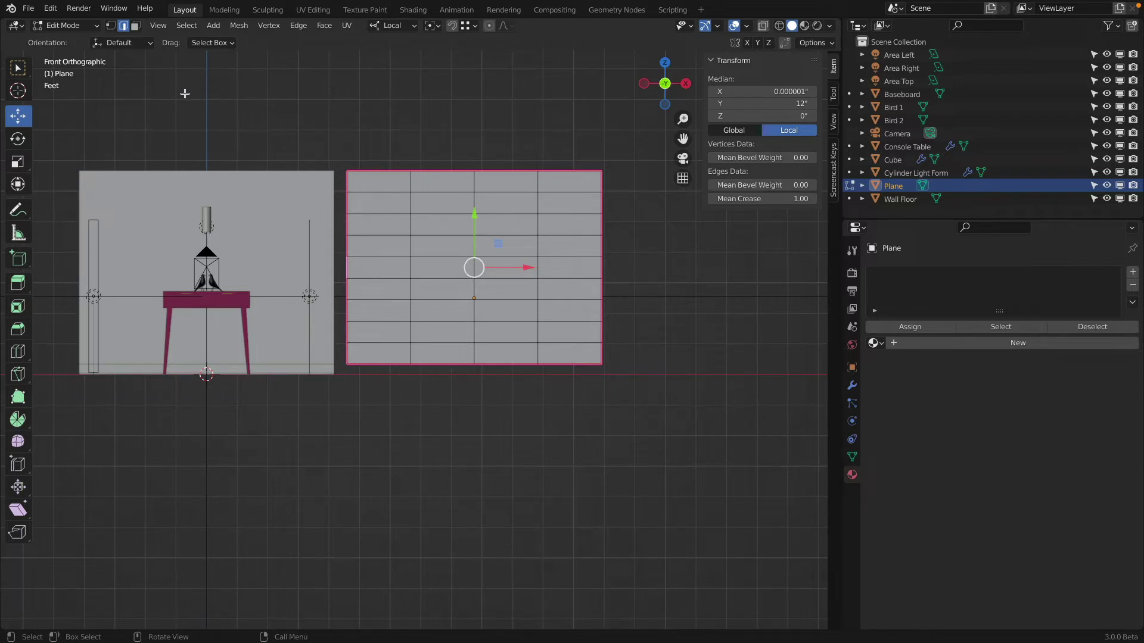
click(852, 387)
click(904, 273)
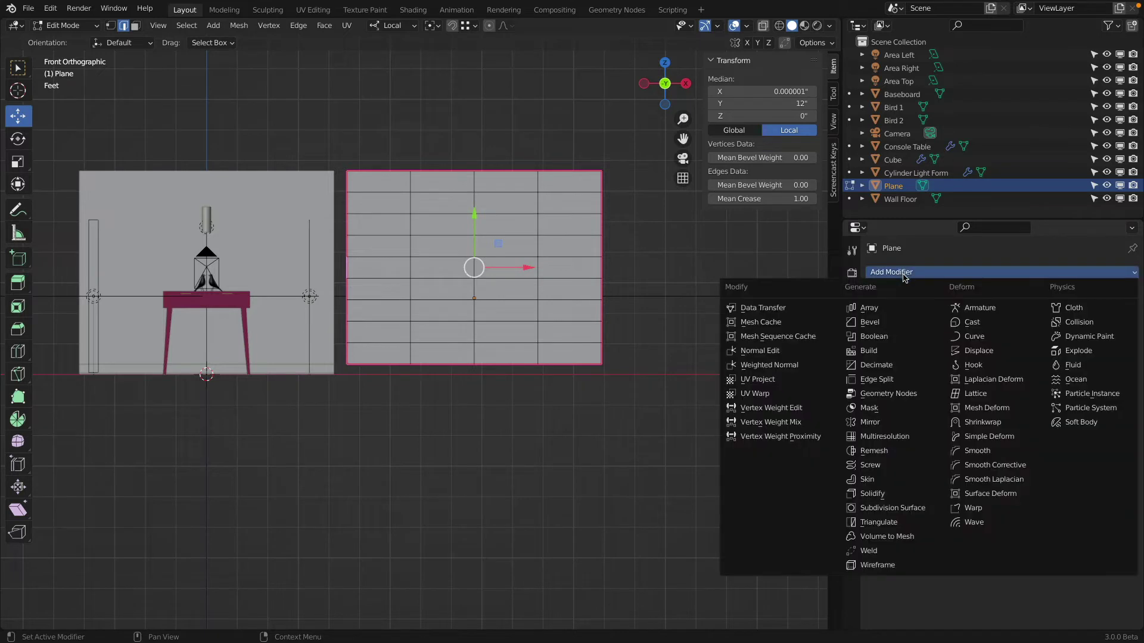
click(900, 512)
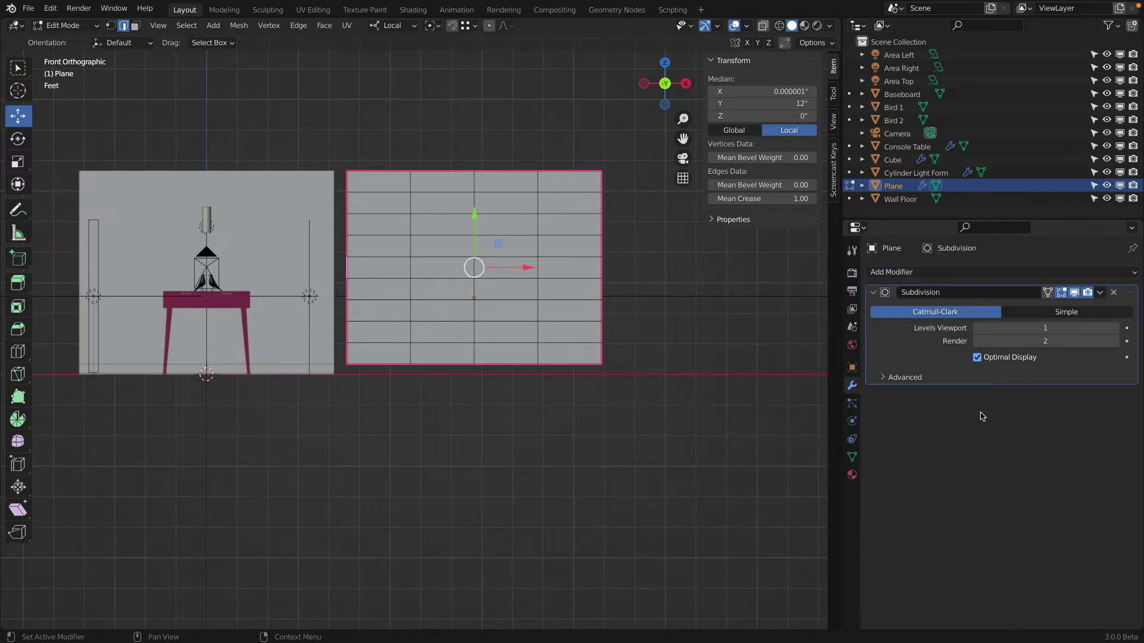
click(1115, 328)
click(1116, 328)
click(805, 25)
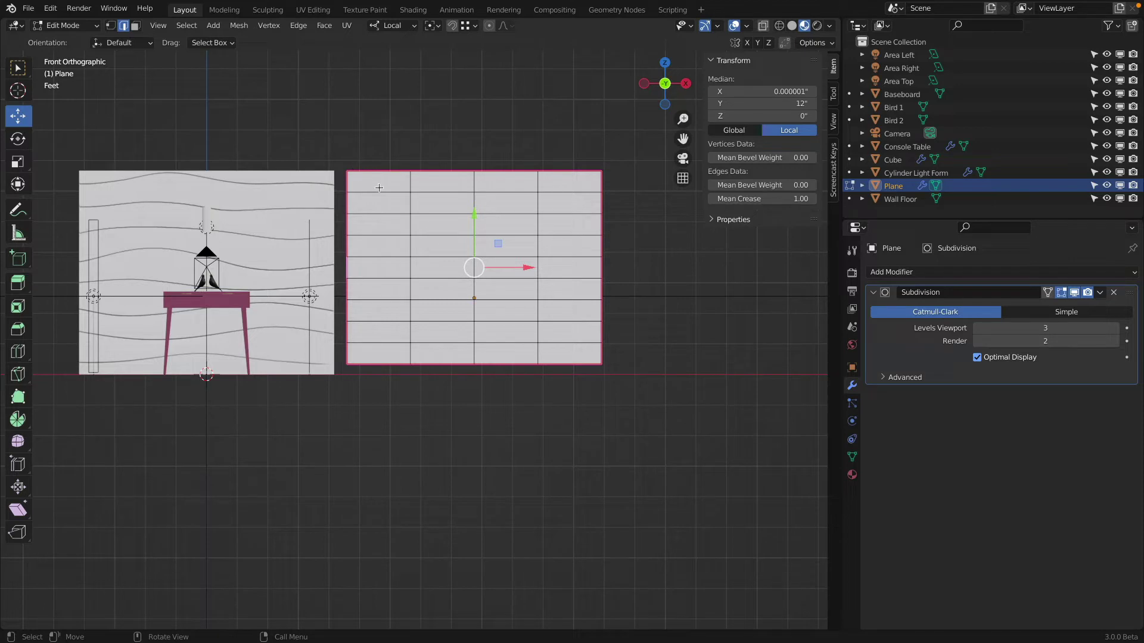
- Select all of the plane's geometry, subdivide it with 1 cut, and display it in Material Preview
key(a)
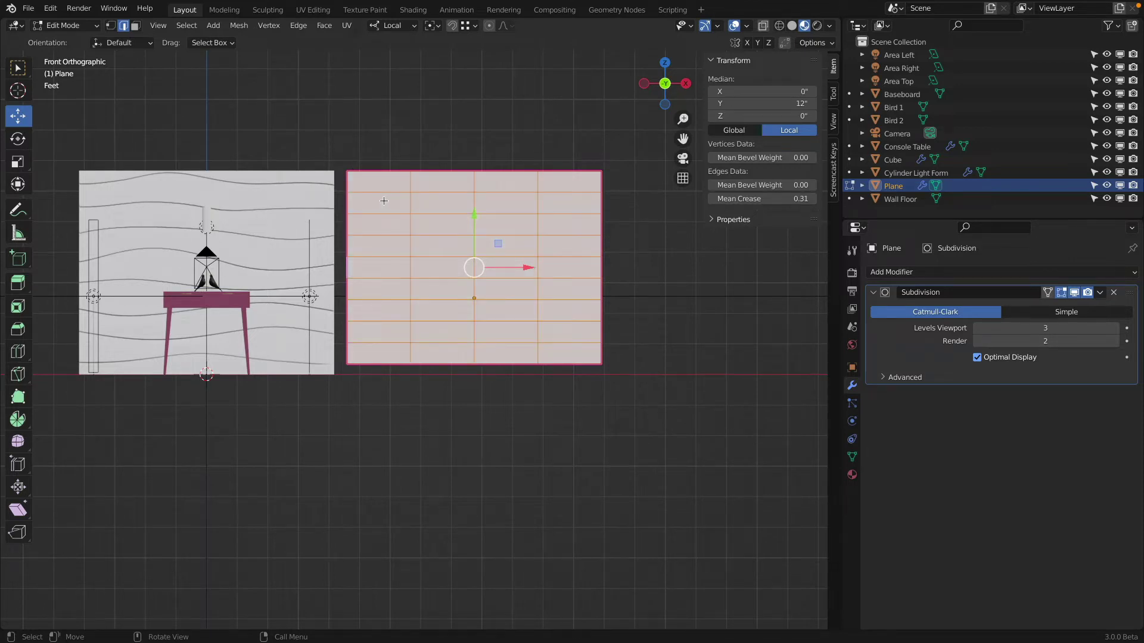
key(shift+z)
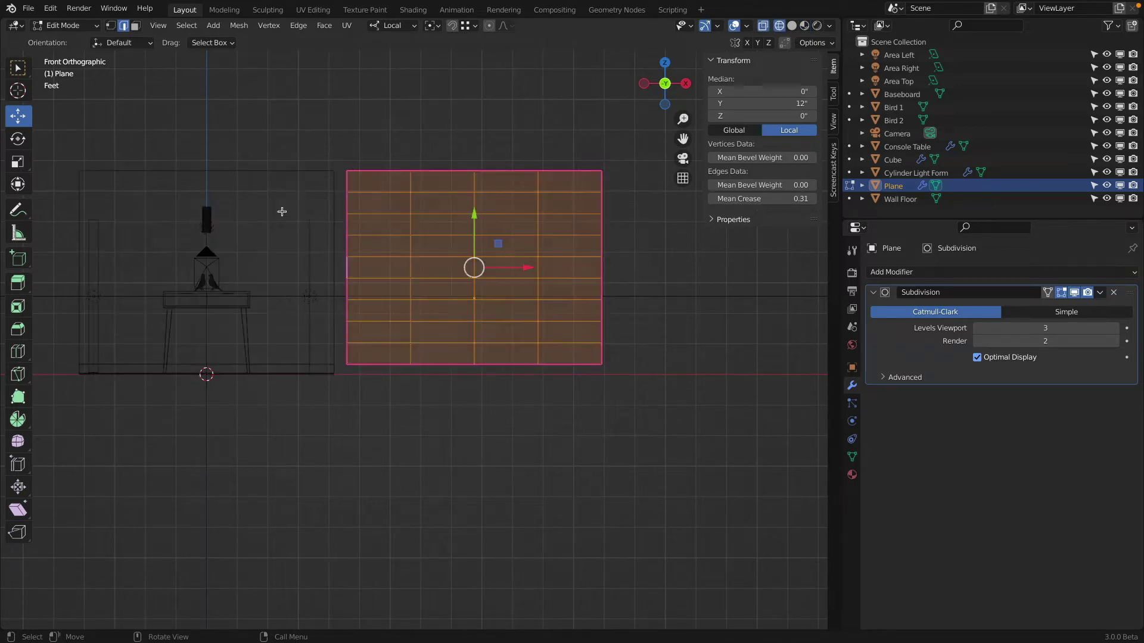
right_click(371, 204)
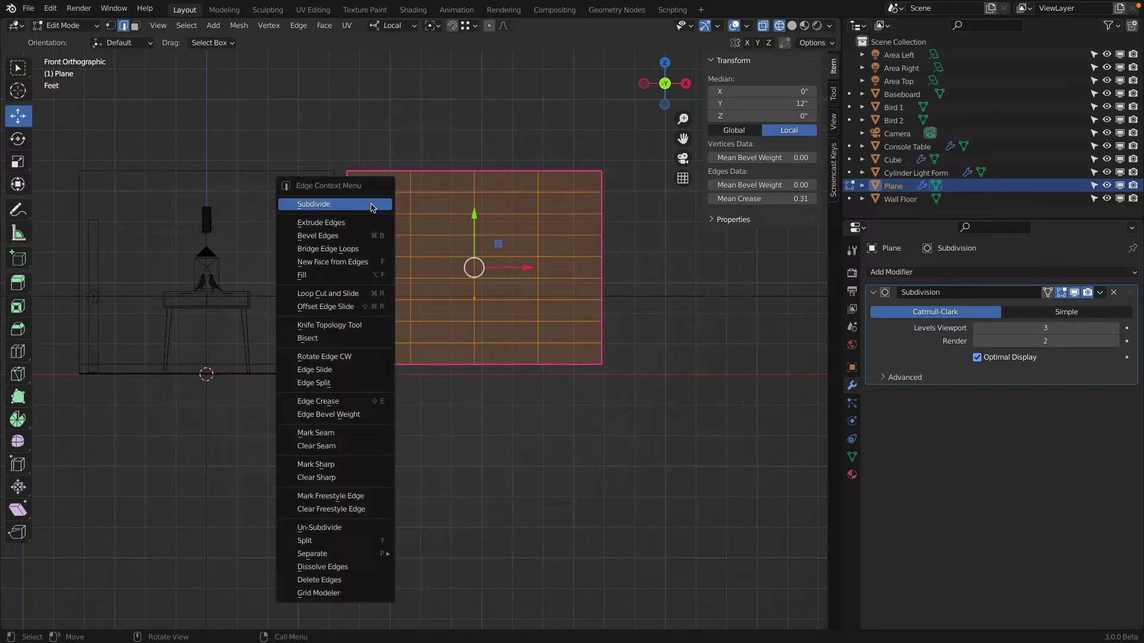
click(371, 204)
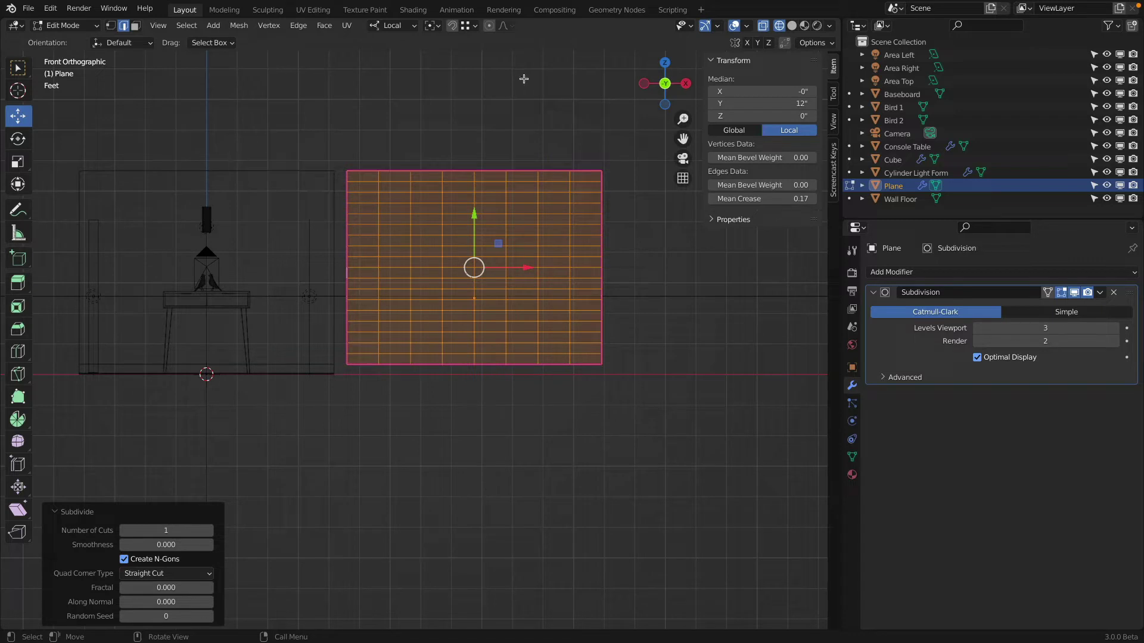
click(804, 26)
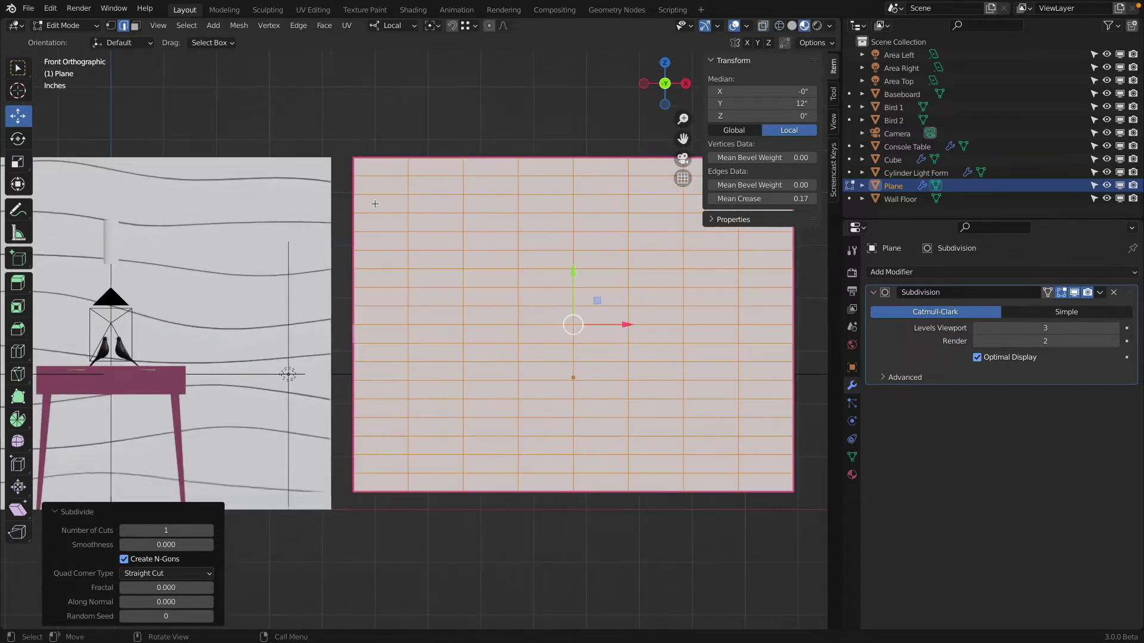
- Select the eight original horizontal edge loops, every second one from just below the plane's upper edge down
scroll(376, 204, up, 3)
alt+click(378, 195)
alt+shift+click(383, 232)
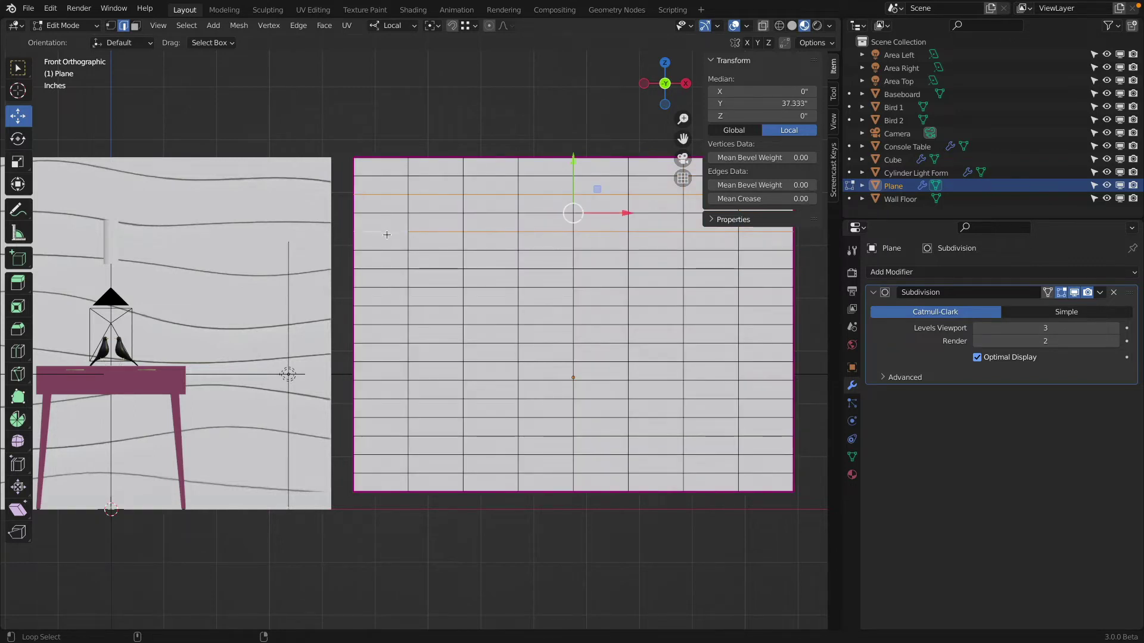
alt+shift+click(384, 268)
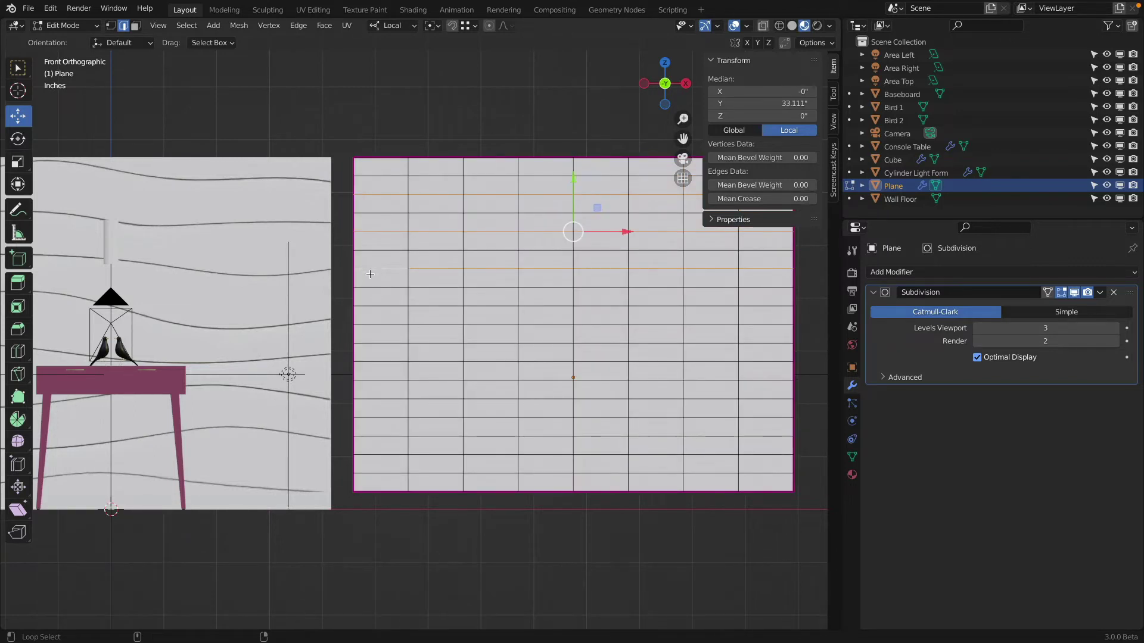
alt+shift+click(374, 306)
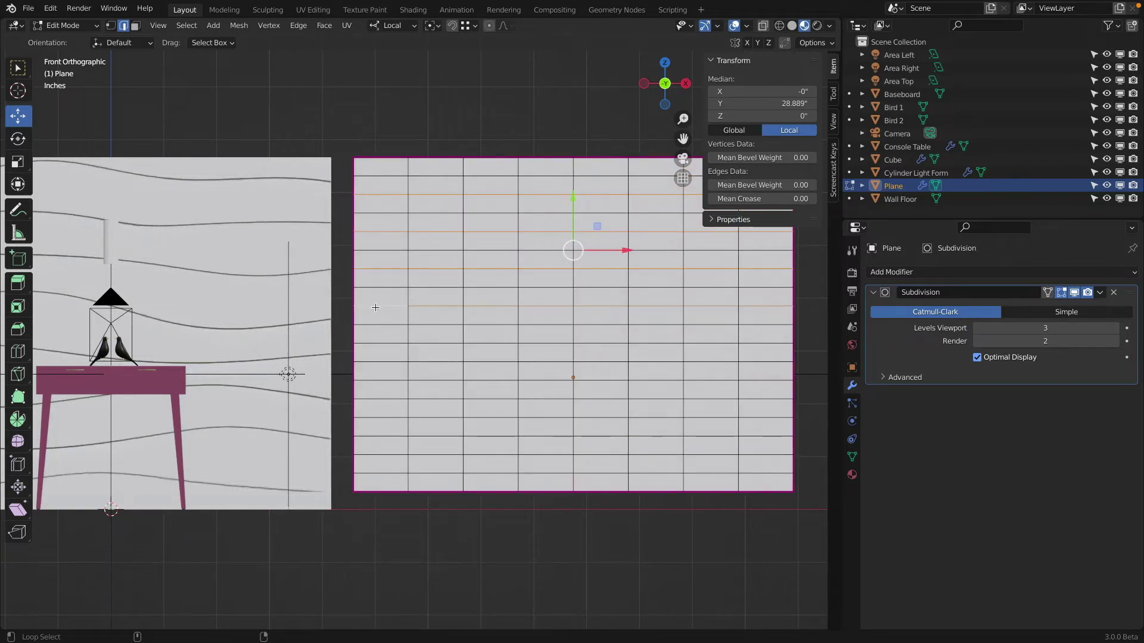
alt+shift+click(383, 345)
alt+shift+click(378, 382)
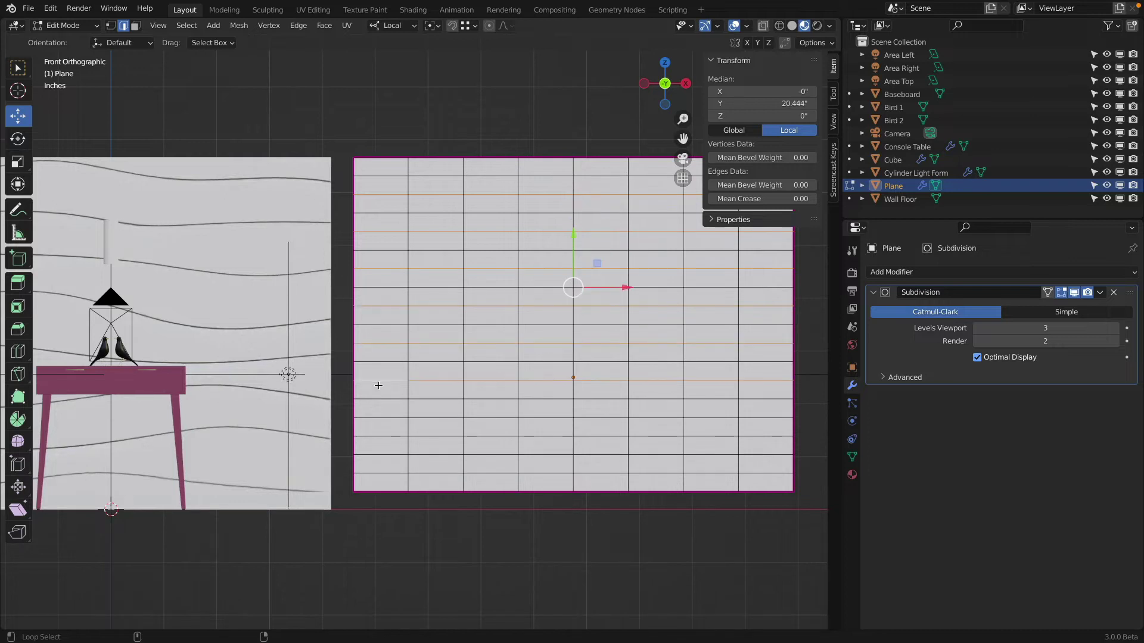
alt+shift+click(381, 419)
alt+shift+click(379, 456)
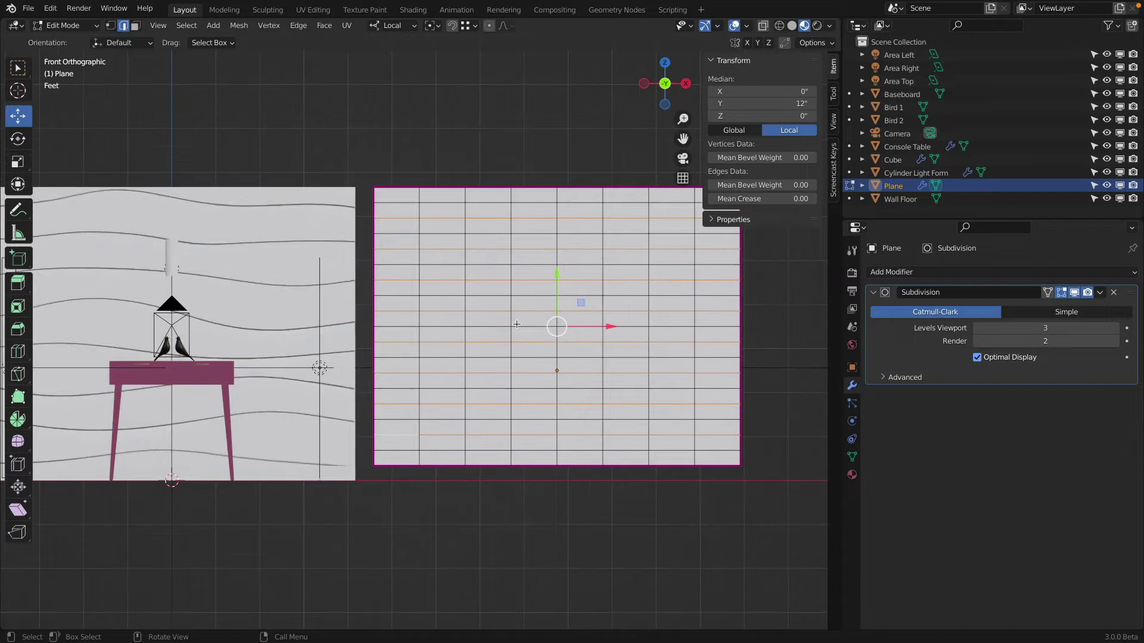
- Pull the selected horizontal edge loops out from the plane about 4" along local Z to form ridges
middle_drag(580, 300, 461, 267)
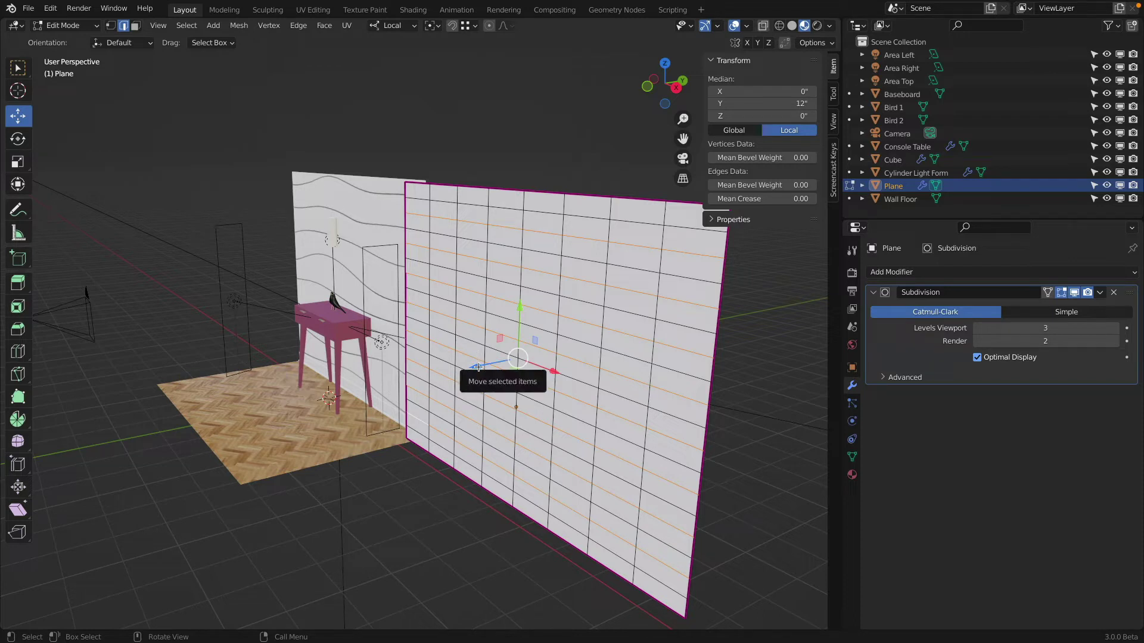
drag(478, 366, 456, 375)
middle_drag(456, 375, 426, 331)
mouse_move(353, 341)
mouse_down()
mouse_move(409, 345)
mouse_move(372, 350)
mouse_up()
middle_drag(372, 350, 515, 152)
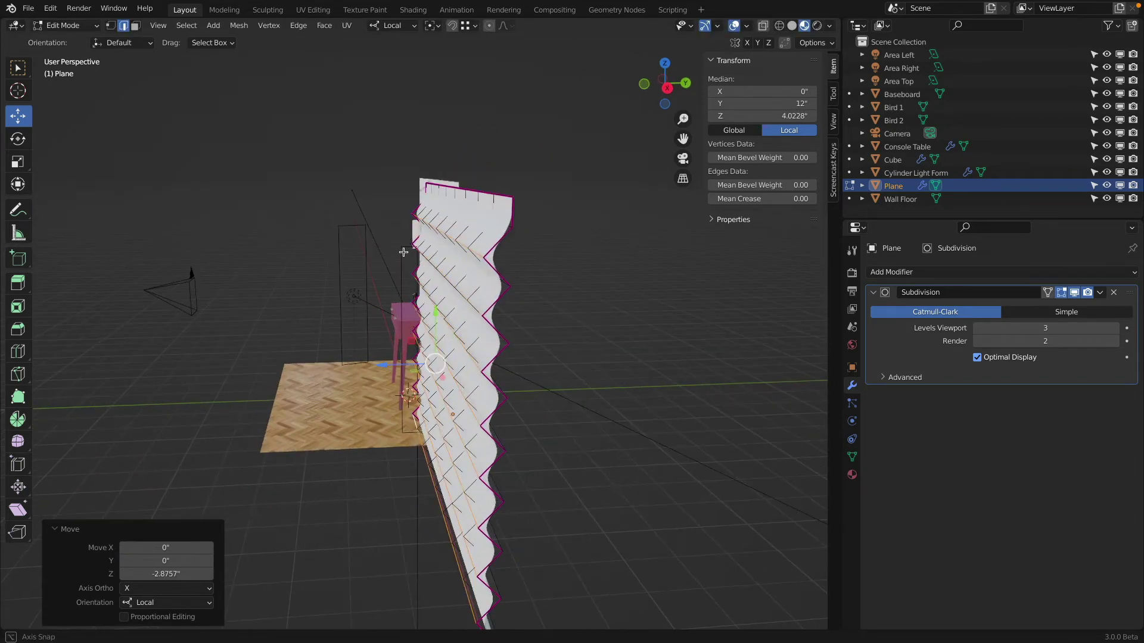
- Set the mean crease of the selected ridge edge loops to 1.00
middle_drag(575, 247, 588, 243)
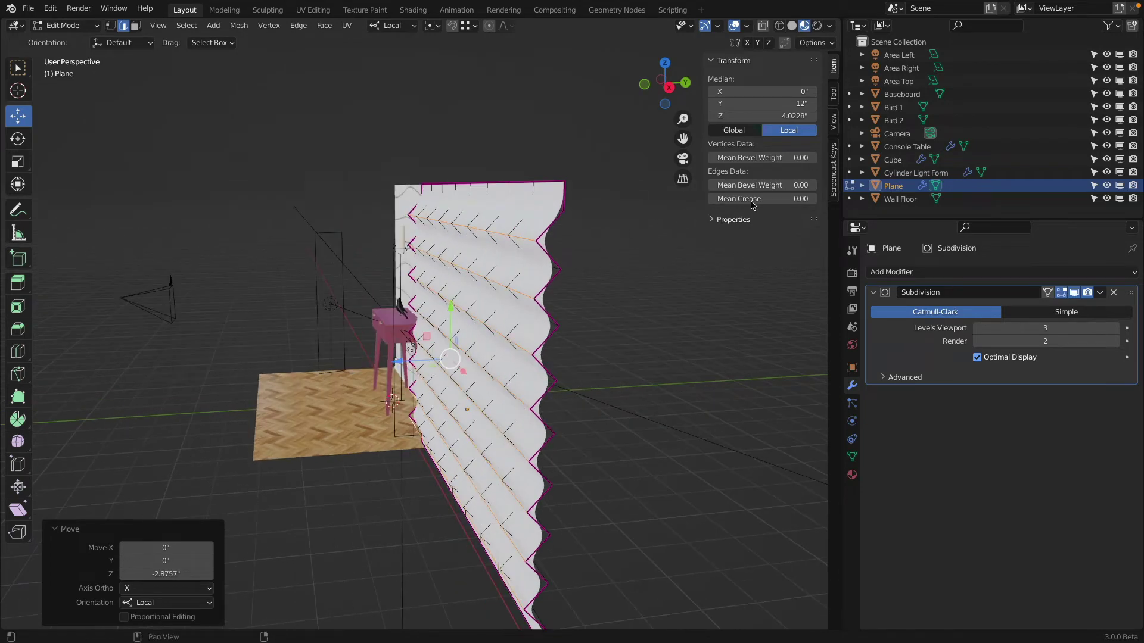
scroll(626, 239, up, 3)
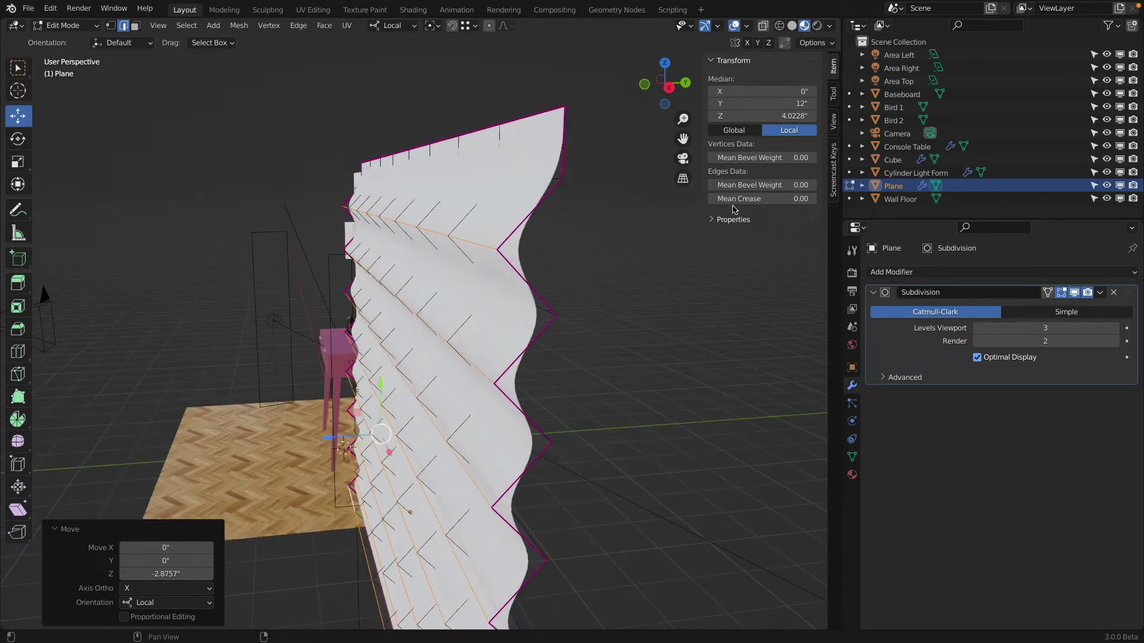
drag(762, 198, 810, 199)
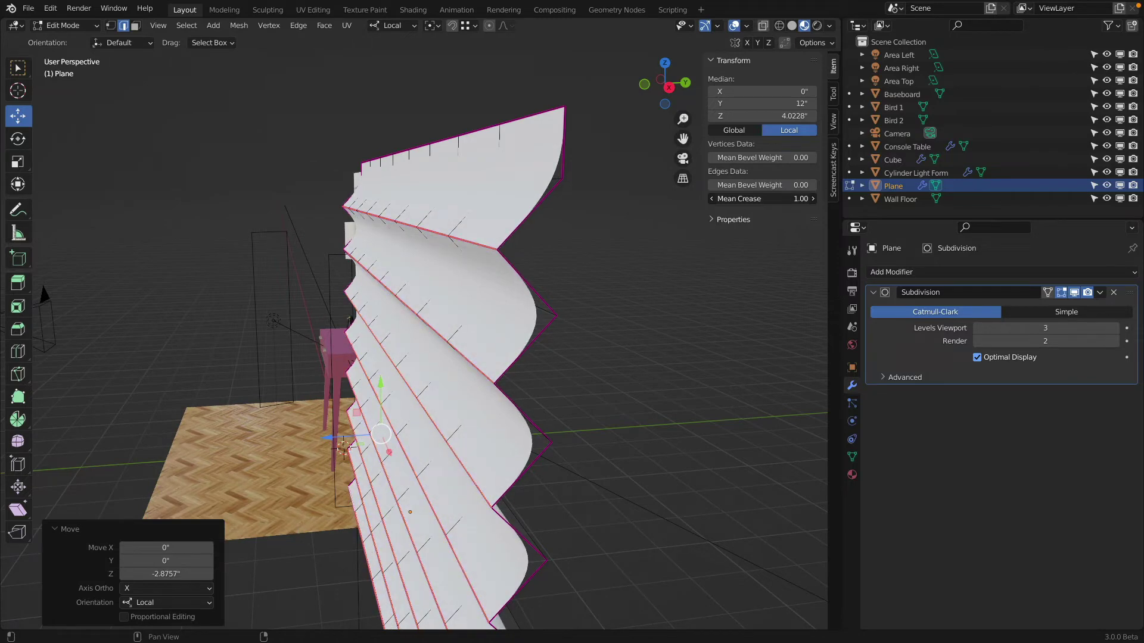
- View the ridged plane from the front, switch to vertex selection, and return the plane to Object Mode
drag(663, 84, 675, 75)
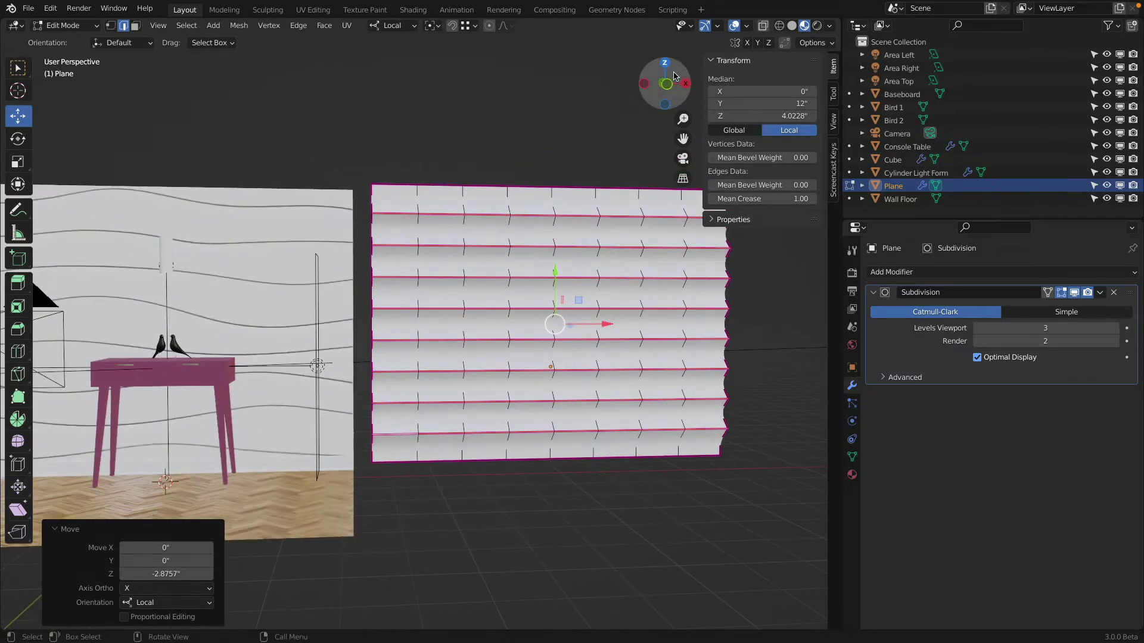
click(667, 84)
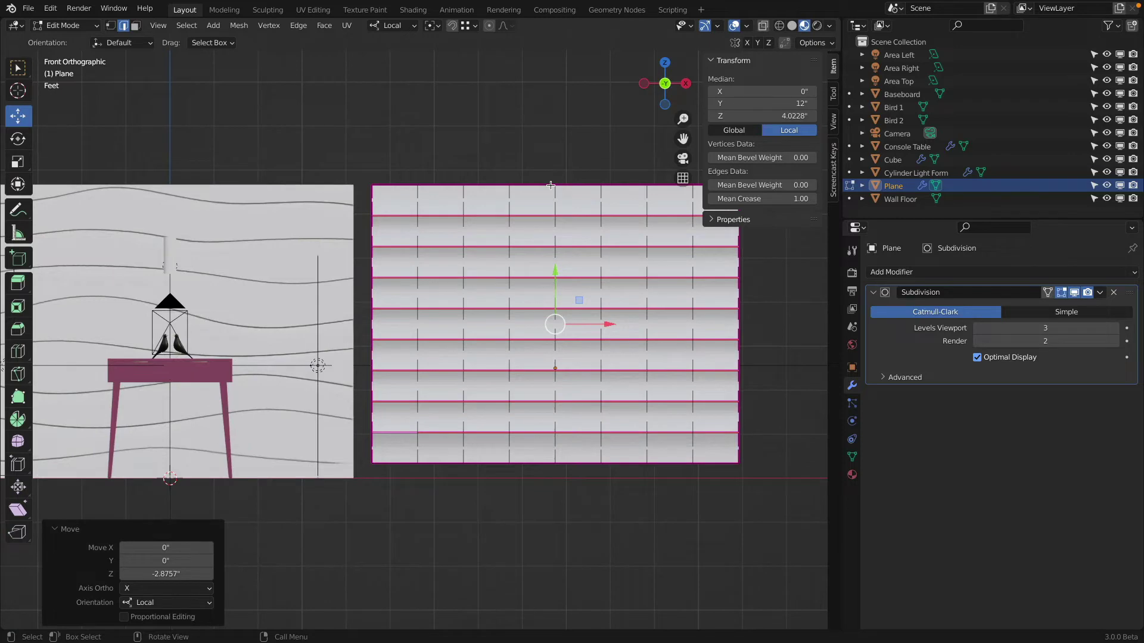
click(110, 25)
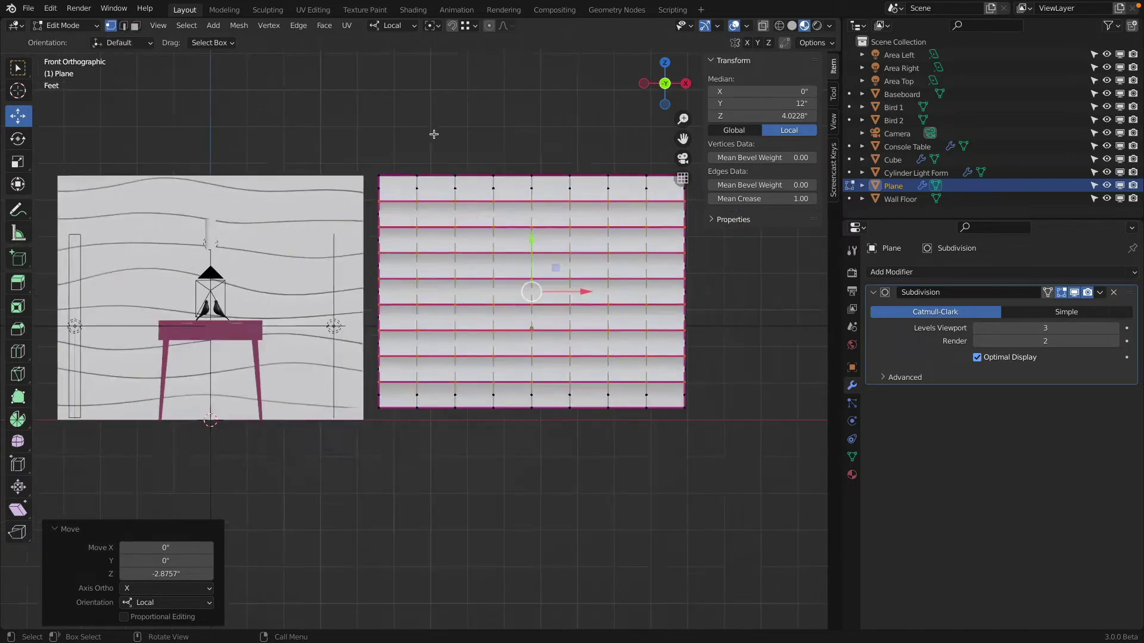
middle_drag(435, 133, 334, 128)
click(65, 25)
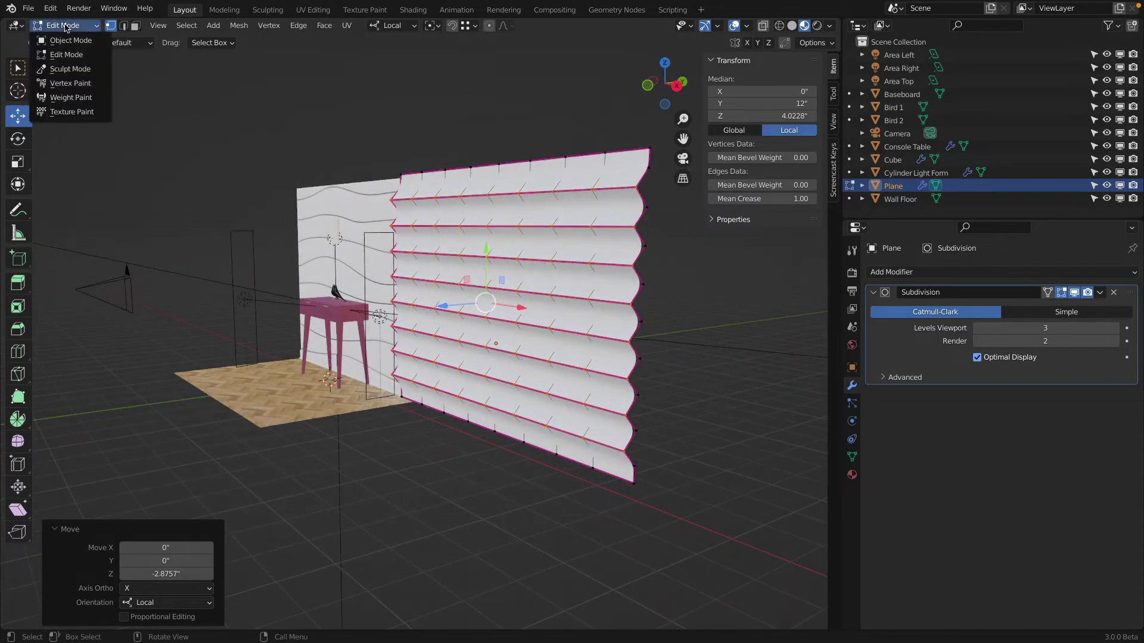
click(60, 38)
- Shade the ridged panel smooth and enable Auto Smooth at 30° for its normals
mouse_move(417, 149)
middle_down()
mouse_move(466, 161)
mouse_move(511, 153)
mouse_move(434, 159)
mouse_move(445, 228)
middle_up()
scroll(466, 161, up, 2)
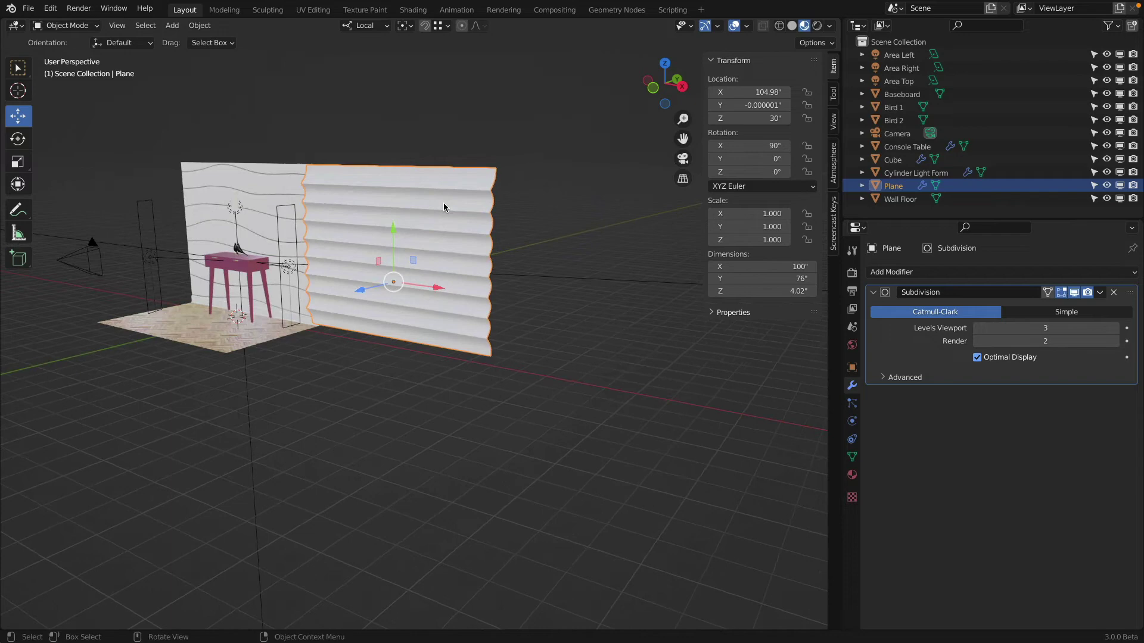
right_click(444, 205)
click(446, 205)
click(852, 456)
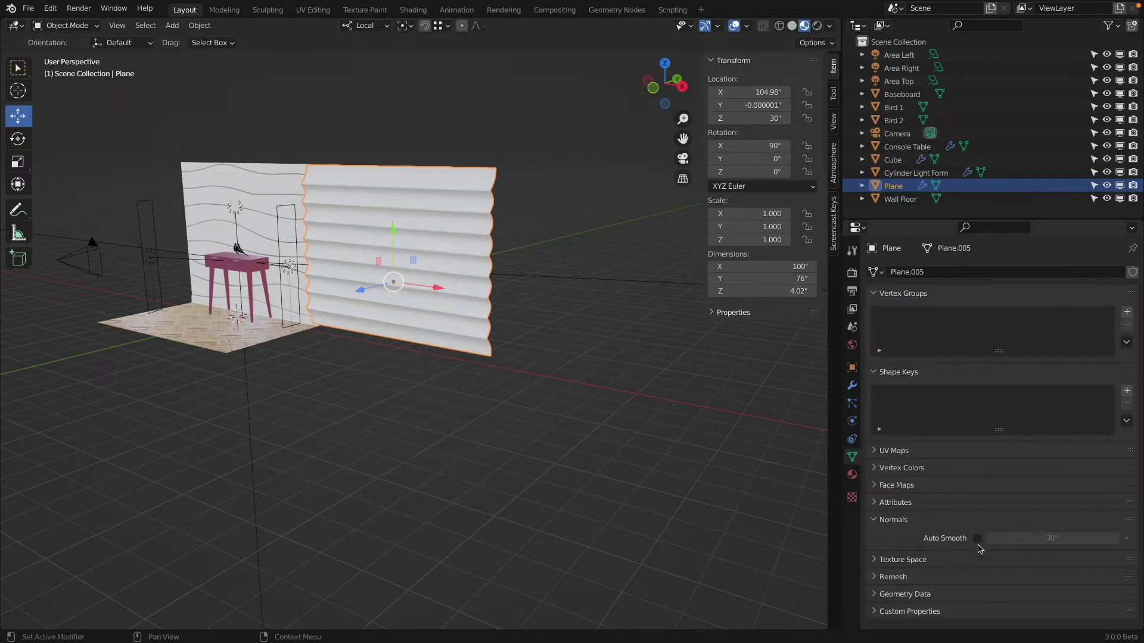
click(977, 538)
scroll(382, 214, up, 4)
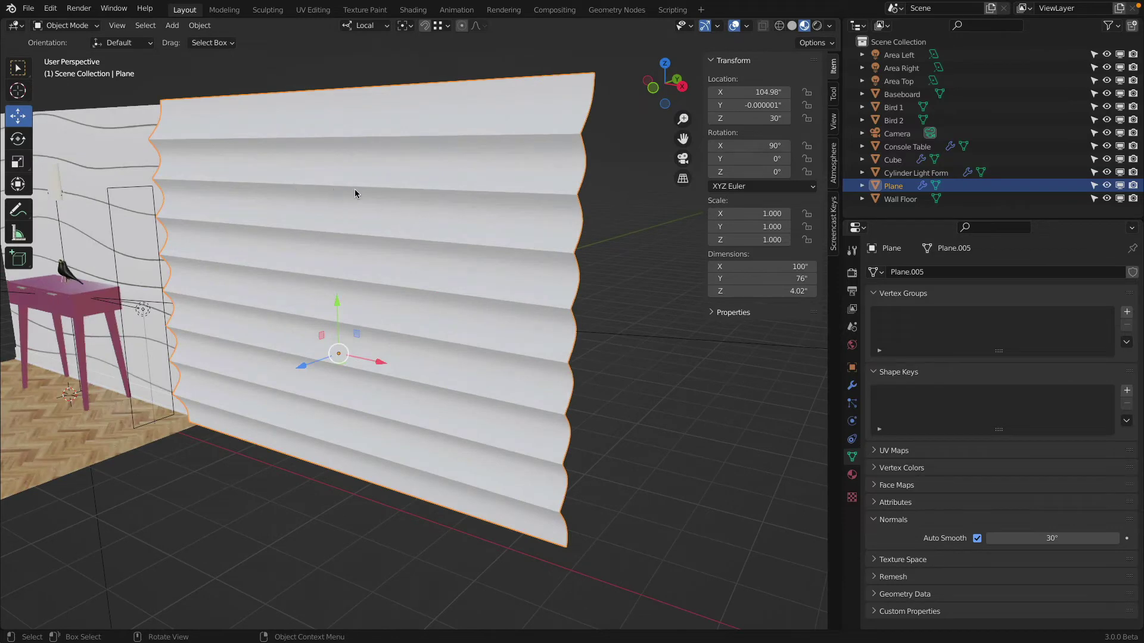
scroll(363, 209, down, 4)
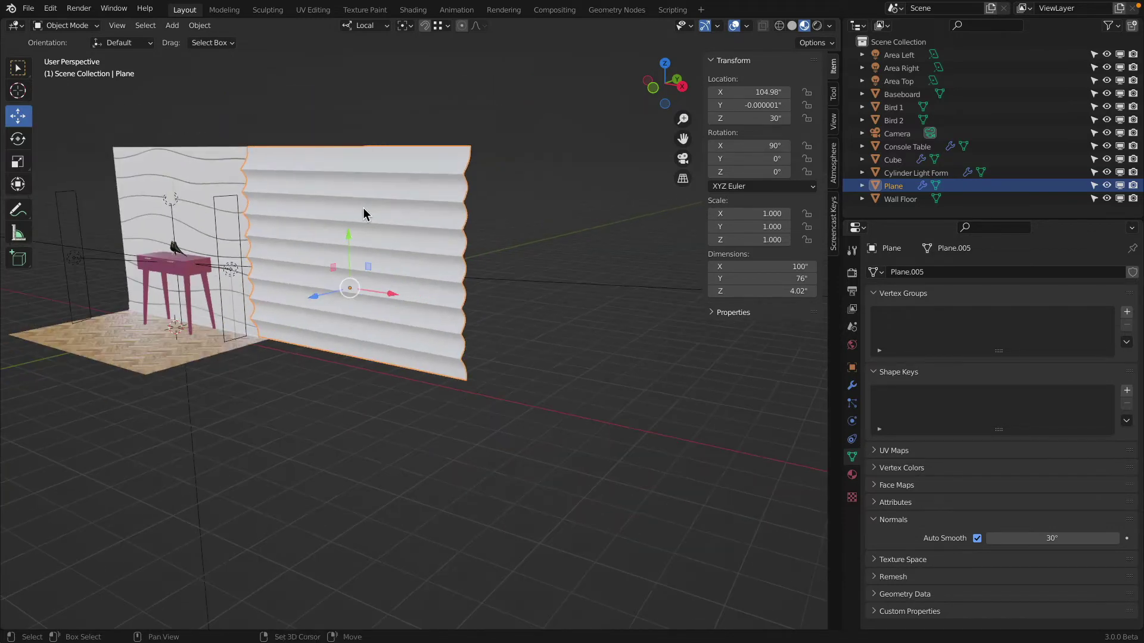
- Duplicate the ridged panel and place the copy about 112" away along local X
key(shift+d)
key(x)
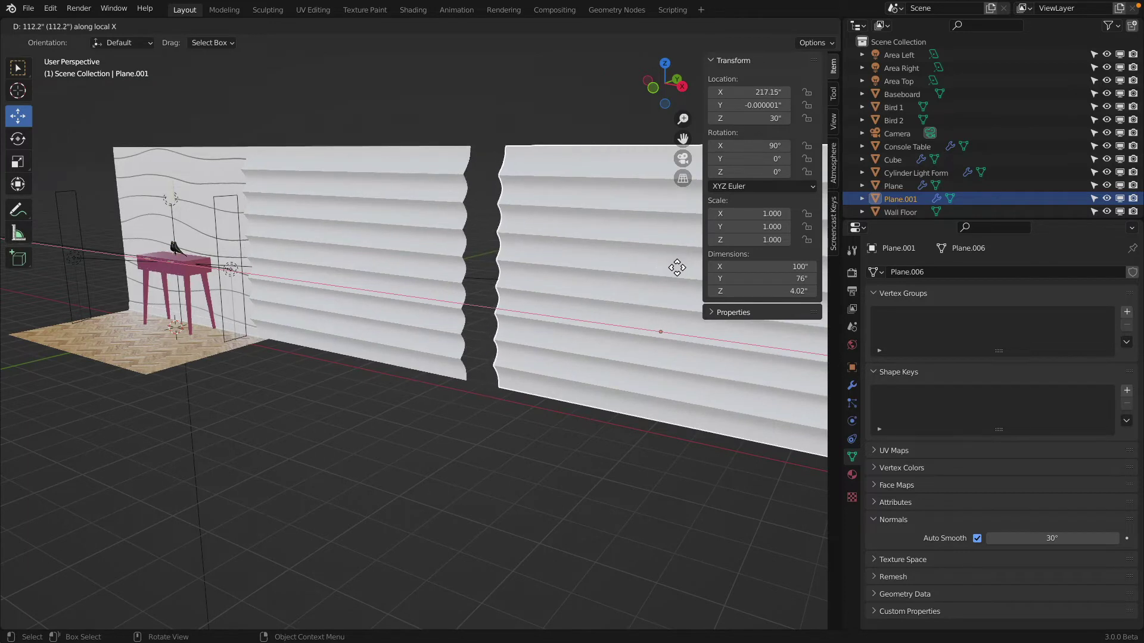
click(669, 263)
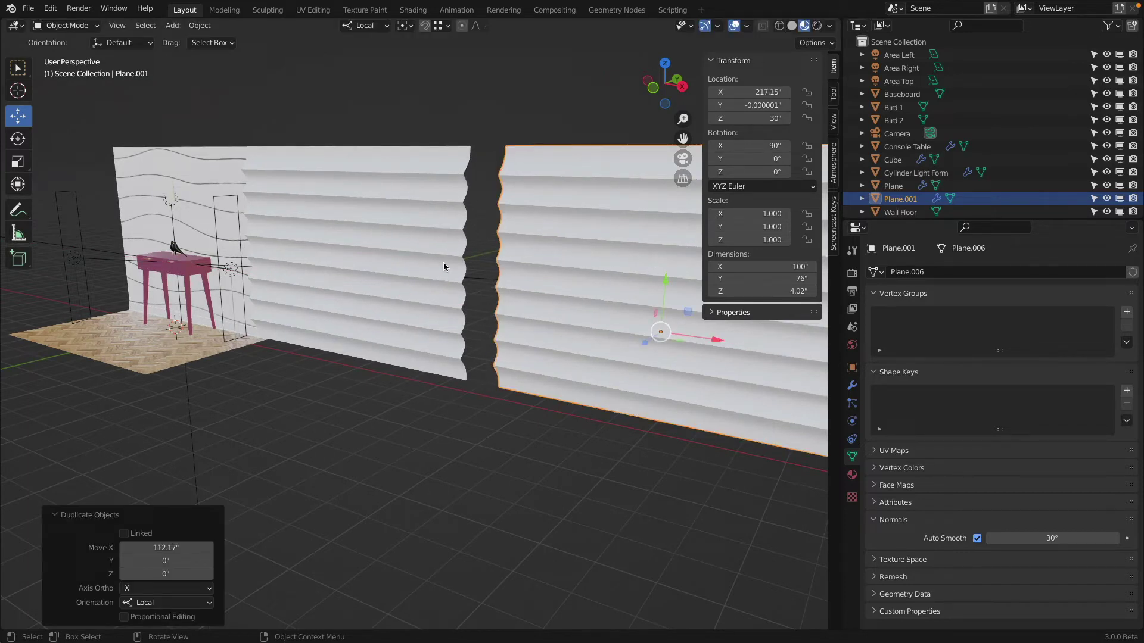
- Put the original panel into Edit Mode and view it from the front beside the wall texture
click(365, 251)
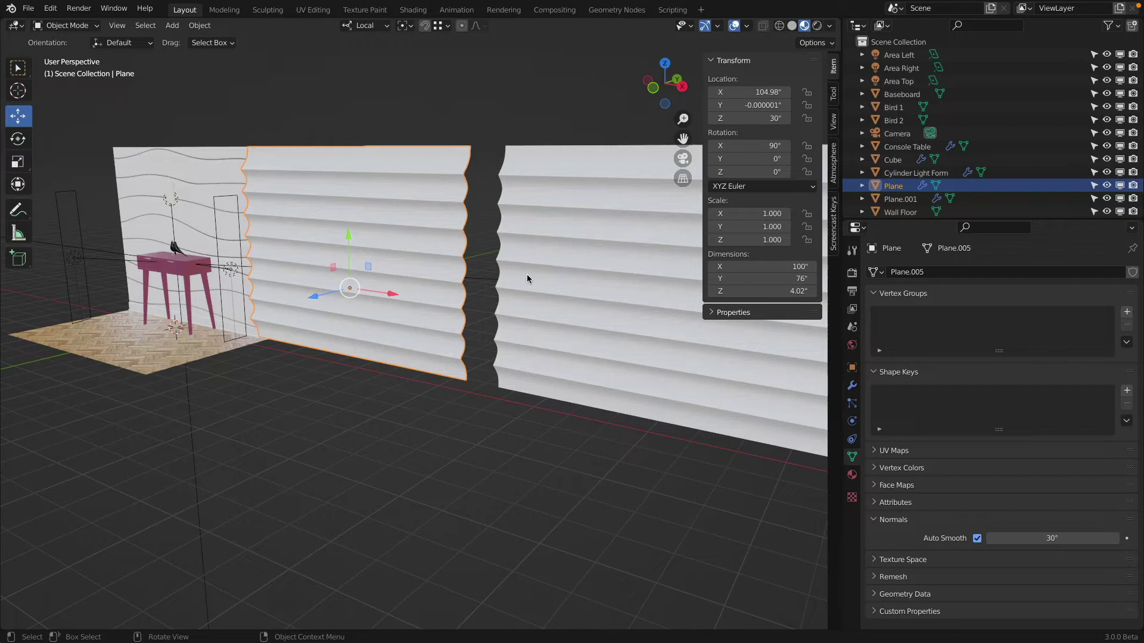
middle_drag(385, 210, 441, 208)
click(665, 91)
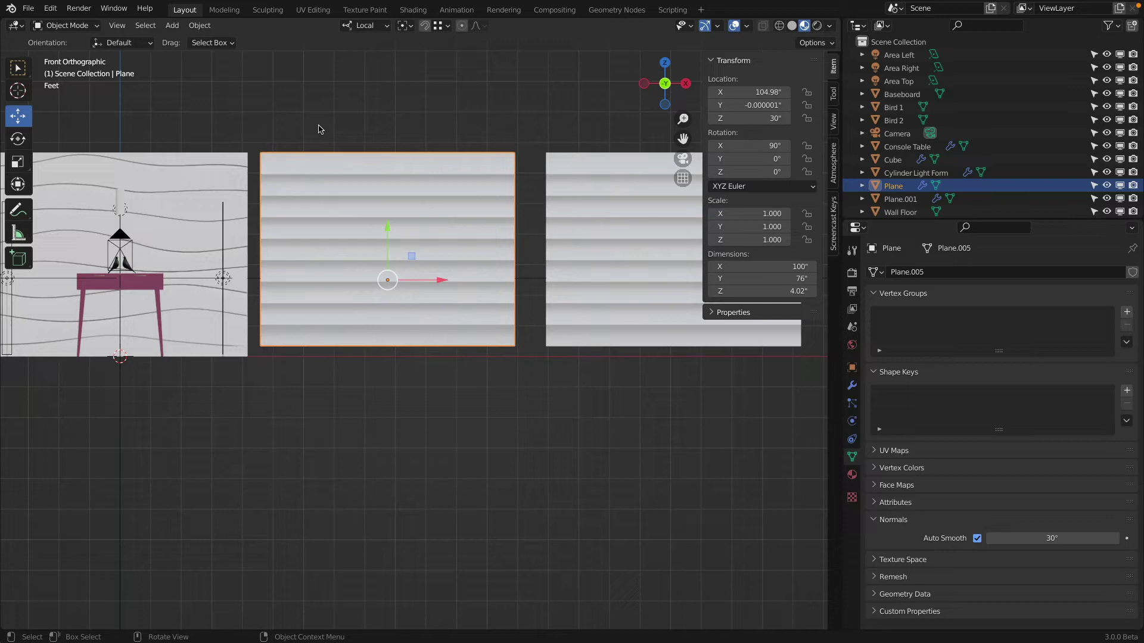
click(80, 25)
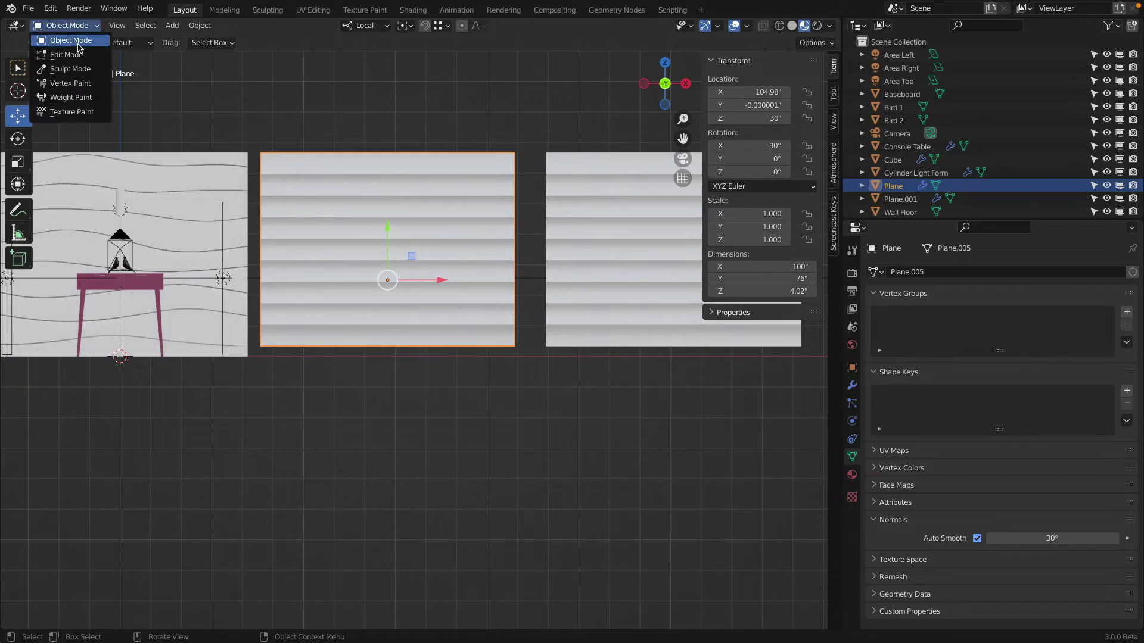
click(84, 54)
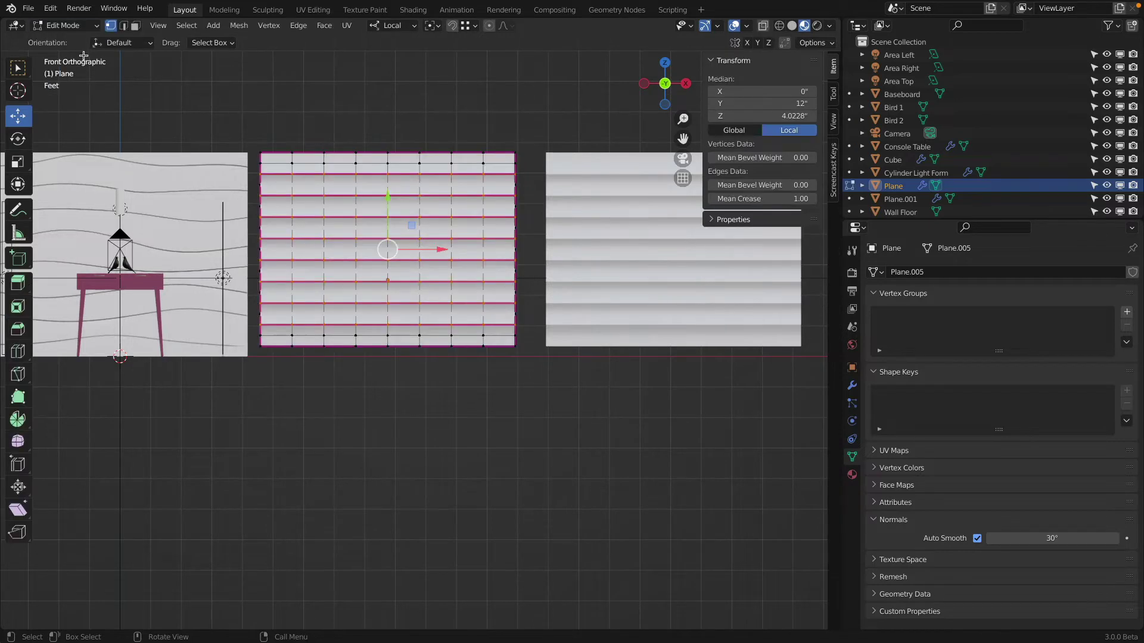
scroll(185, 221, up, 3)
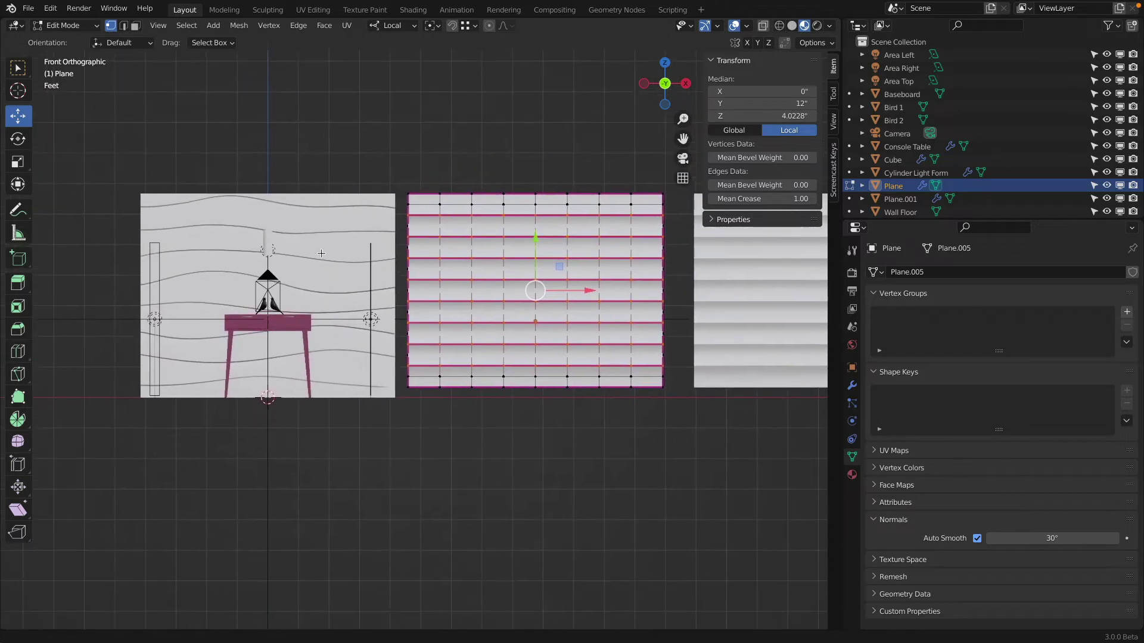
shift+middle_drag(305, 279, 321, 303)
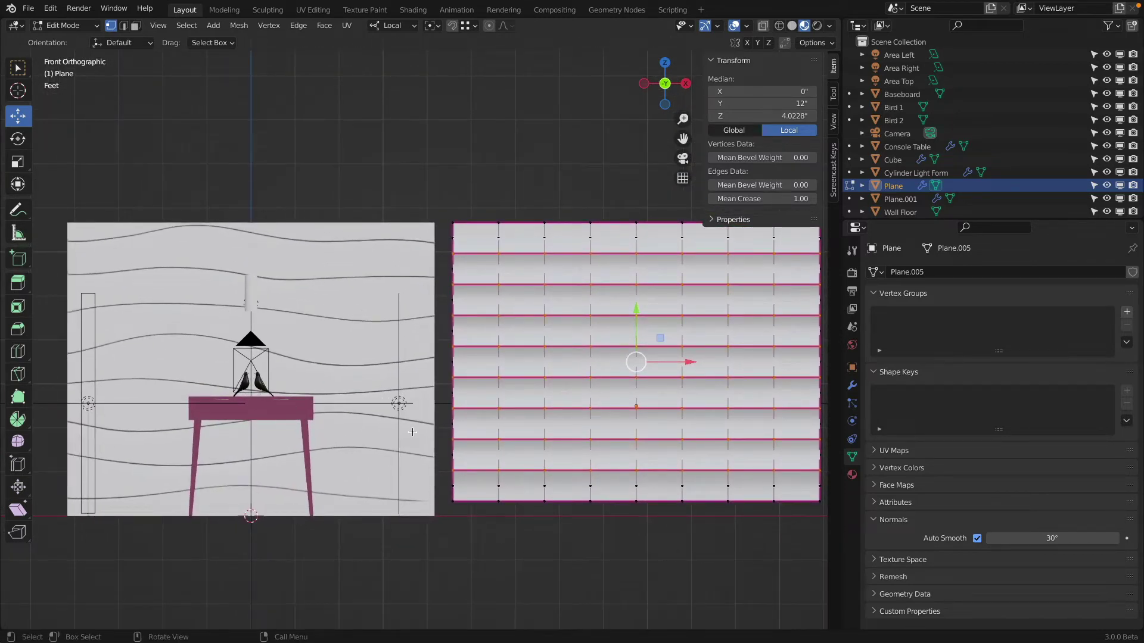
- Raise the third ridge's vertex a quarter in from the left edge about 7.3" along local Y with smooth proportional editing, size 1.000
click(548, 324)
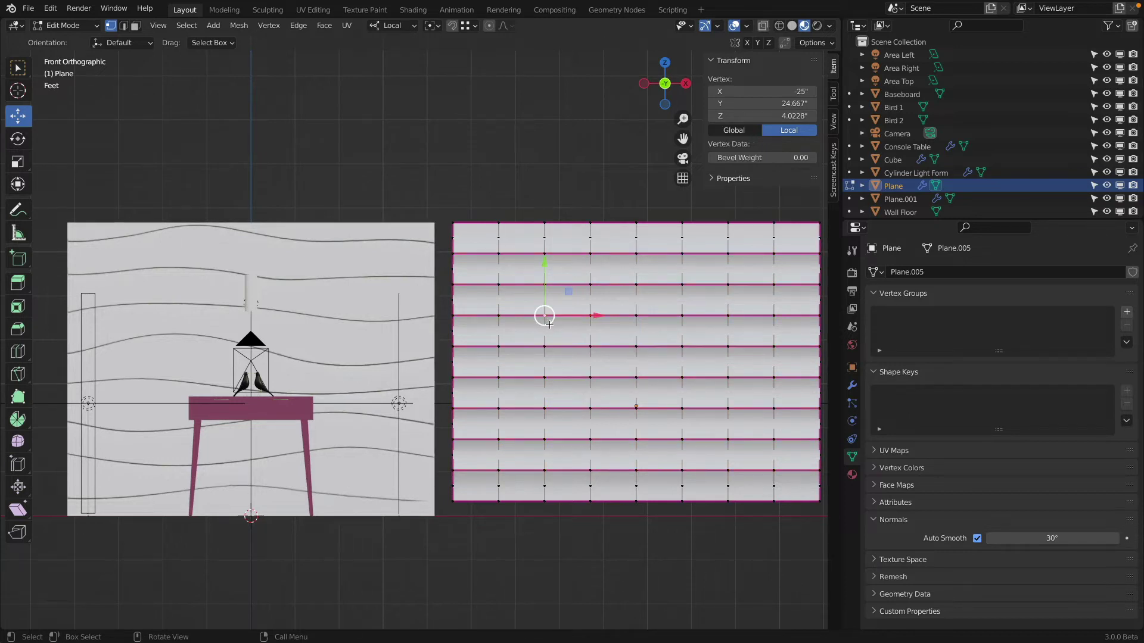
click(489, 27)
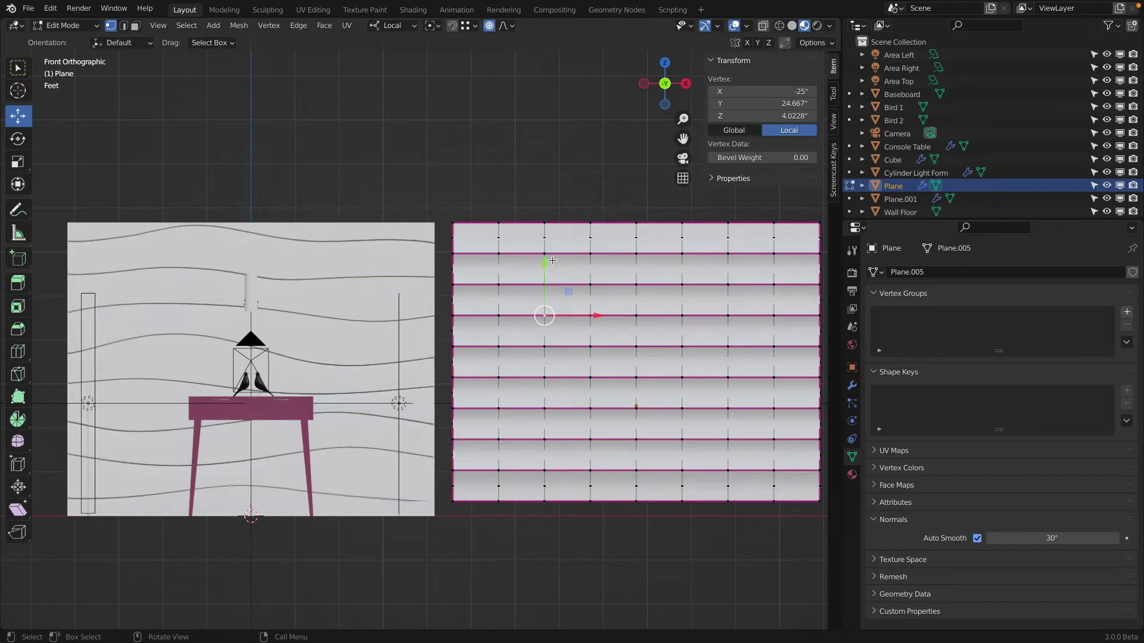
drag(544, 266, 542, 236)
scroll(536, 233, down, 3)
scroll(536, 230, up, 14)
scroll(538, 232, down, 6)
scroll(538, 231, up, 3)
scroll(538, 231, down, 3)
scroll(536, 230, down, 1)
scroll(542, 373, down, 4)
scroll(547, 301, up, 4)
shift+middle_drag(667, 311, 547, 300)
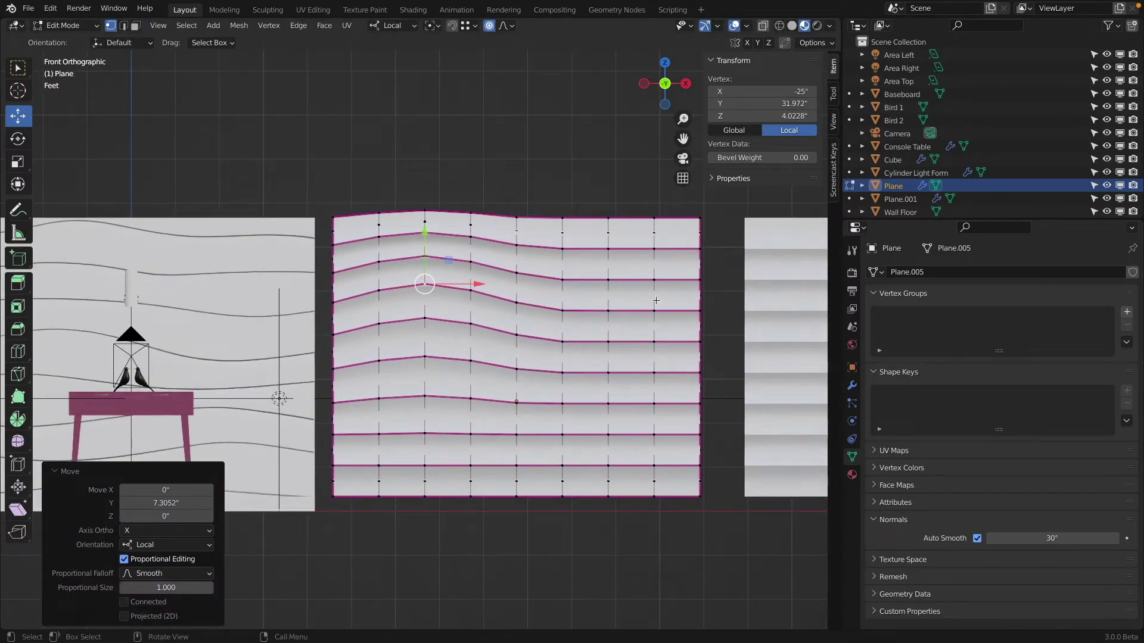
- Shape the waves proportionally by raising one right-edge and one lower-left ridge vertex and lowering two ridge vertices right of centre
mouse_move(700, 312)
mouse_down()
mouse_move(706, 254)
mouse_move(700, 290)
mouse_up()
click(562, 343)
drag(562, 332, 562, 356)
click(424, 435)
drag(425, 435, 425, 409)
click(608, 410)
mouse_move(608, 411)
mouse_down()
mouse_move(613, 378)
mouse_move(610, 429)
mouse_up()
- Raise the third ridge's centre vertex slightly and the sixth ridge's left-edge vertex about 6" along local Y
click(516, 311)
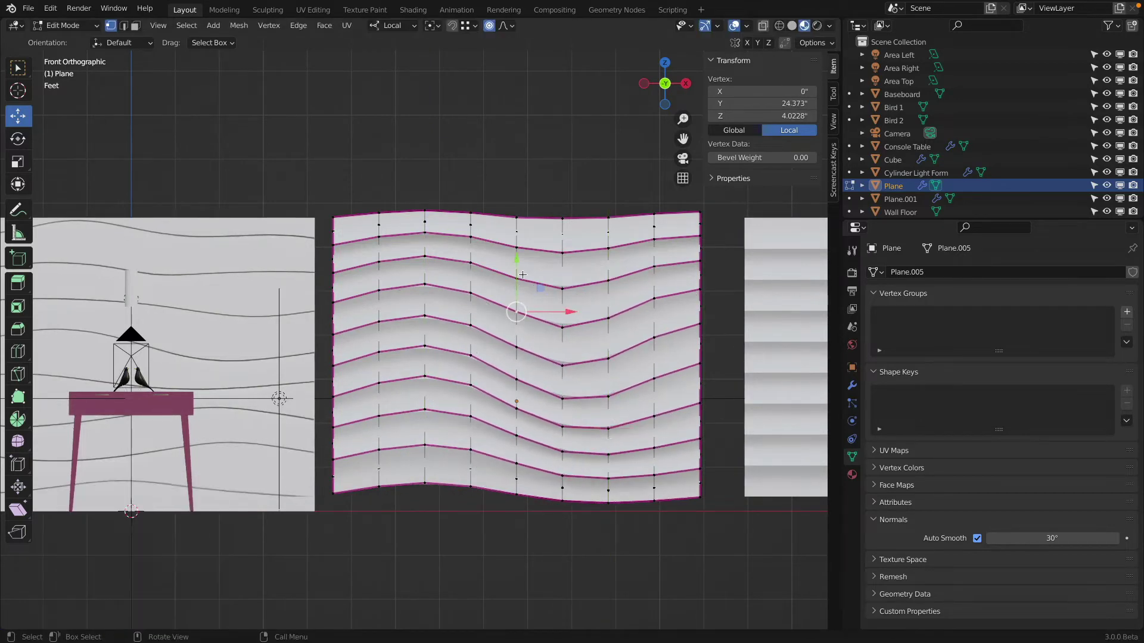
mouse_move(516, 311)
mouse_down()
mouse_move(520, 261)
mouse_move(517, 304)
mouse_up()
click(333, 396)
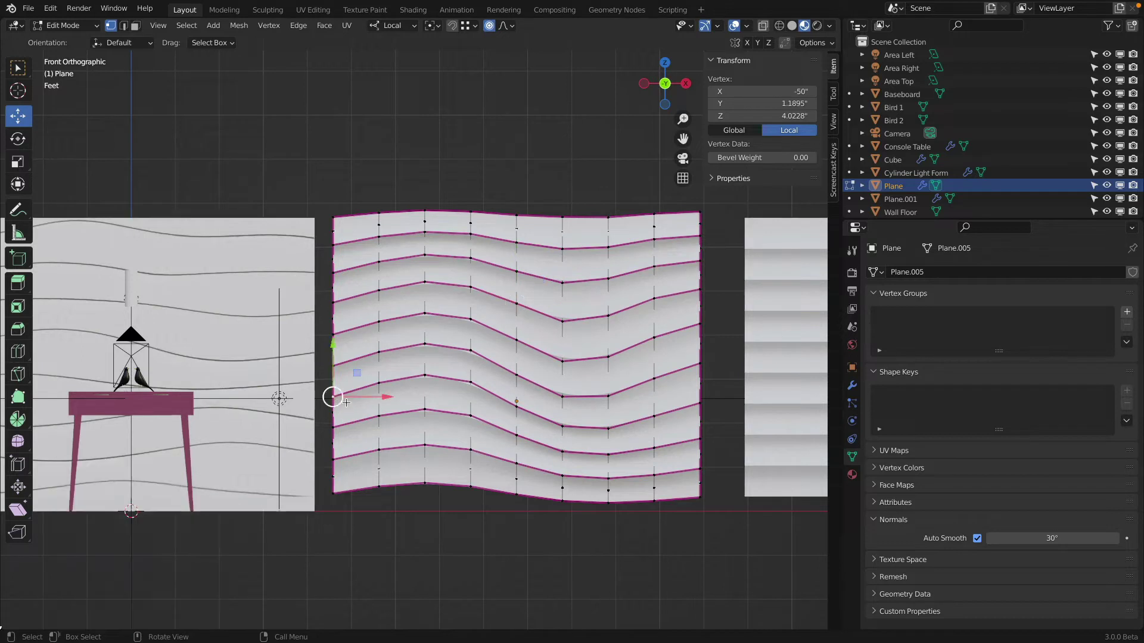
drag(334, 357, 372, 341)
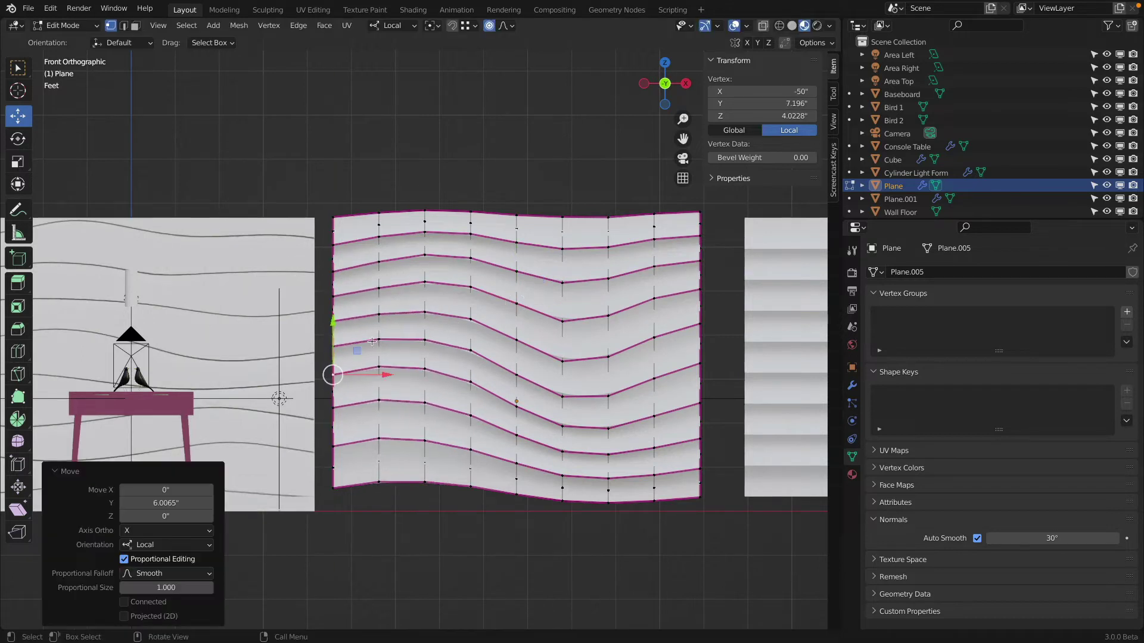
- Reduce the proportional editing size to about 0.35 and lower several vertices left of centre on the panel's lower waves
click(470, 383)
drag(471, 339, 475, 410)
scroll(470, 342, up, 4)
click(475, 380)
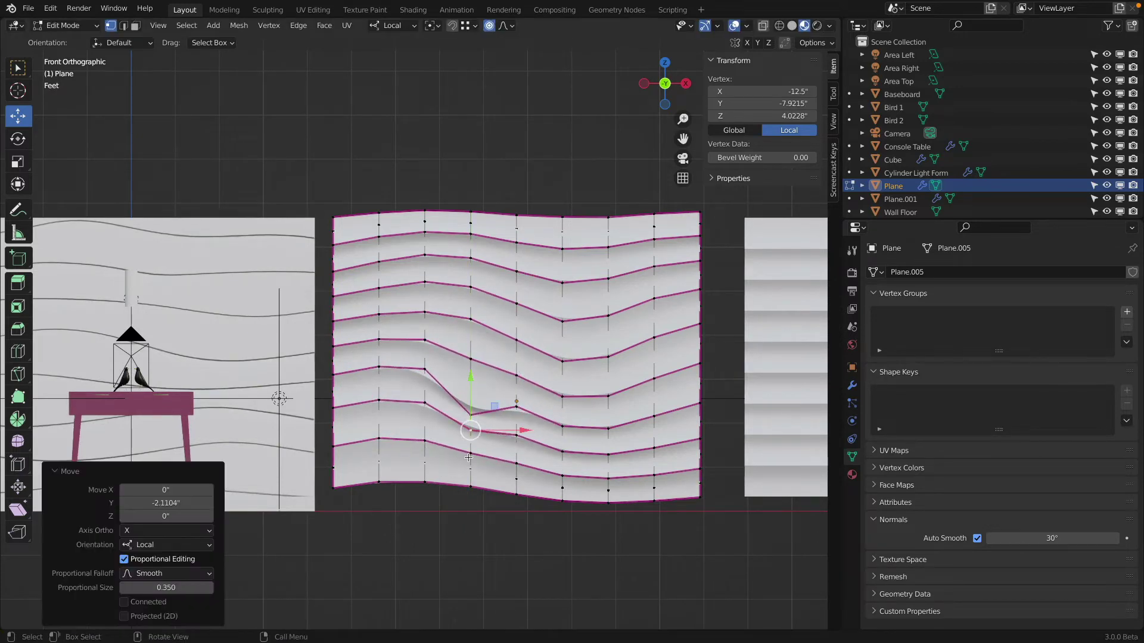
click(478, 430)
click(473, 406)
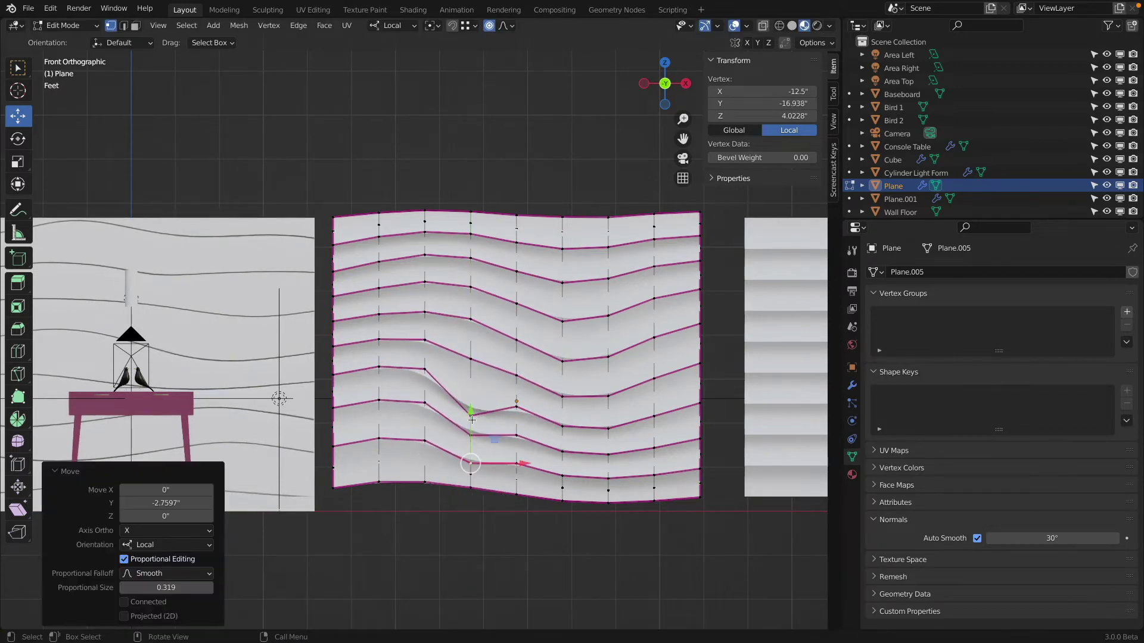
click(425, 481)
drag(425, 435, 433, 455)
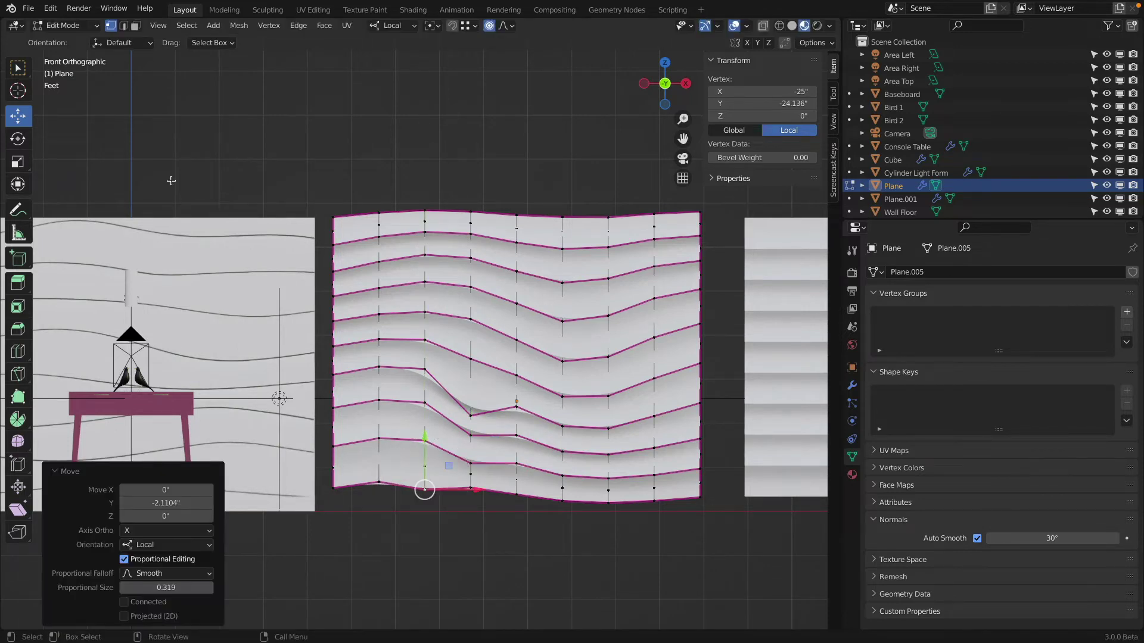
- Examine the reshaped lower waves of the panel in Object Mode, close up and beside the wall texture
click(65, 25)
click(59, 38)
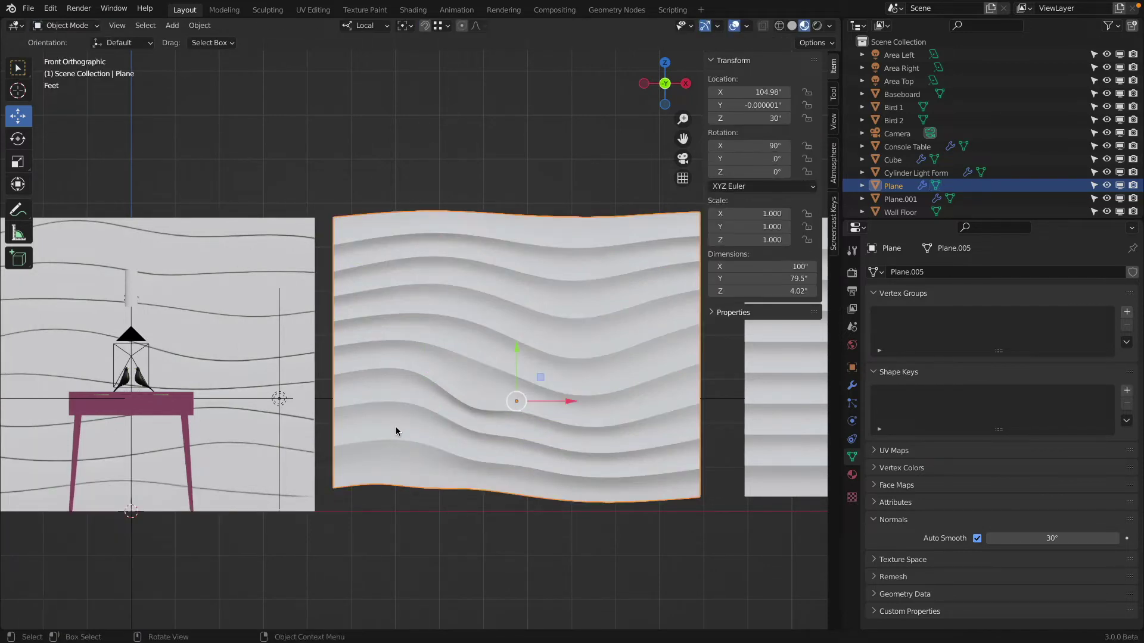
scroll(399, 434, down, 1)
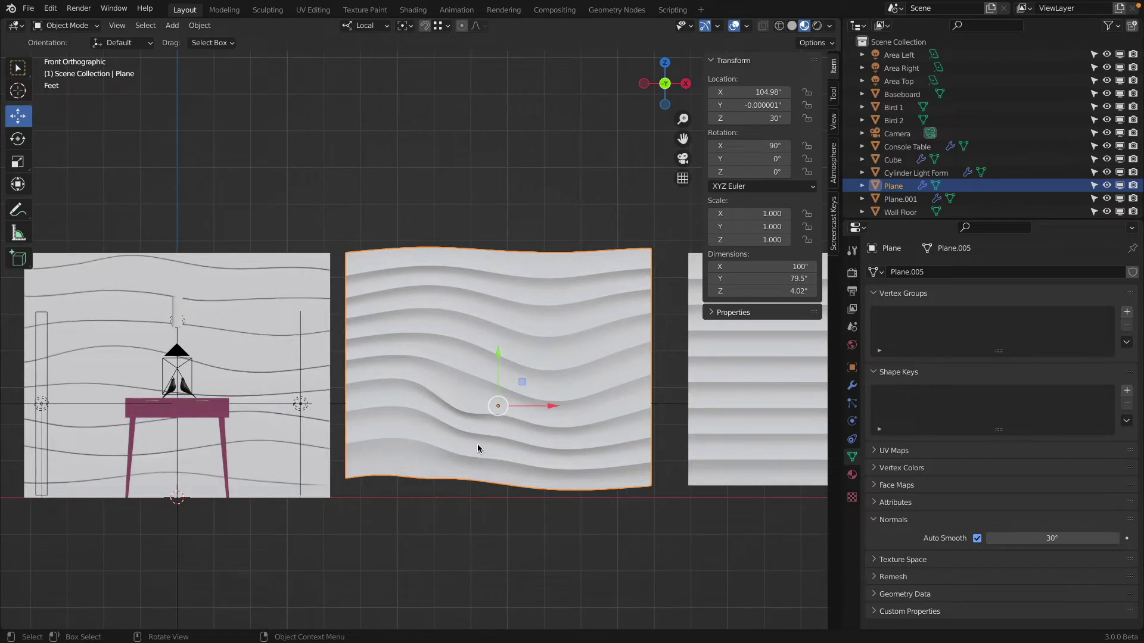
scroll(465, 419, up, 4)
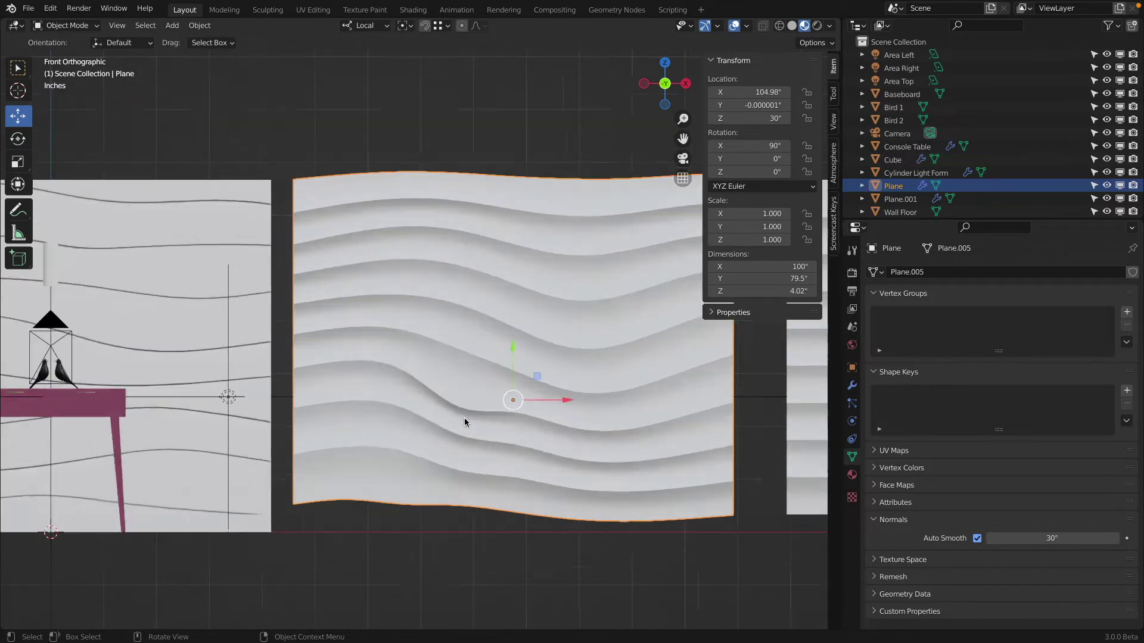
scroll(539, 398, down, 4)
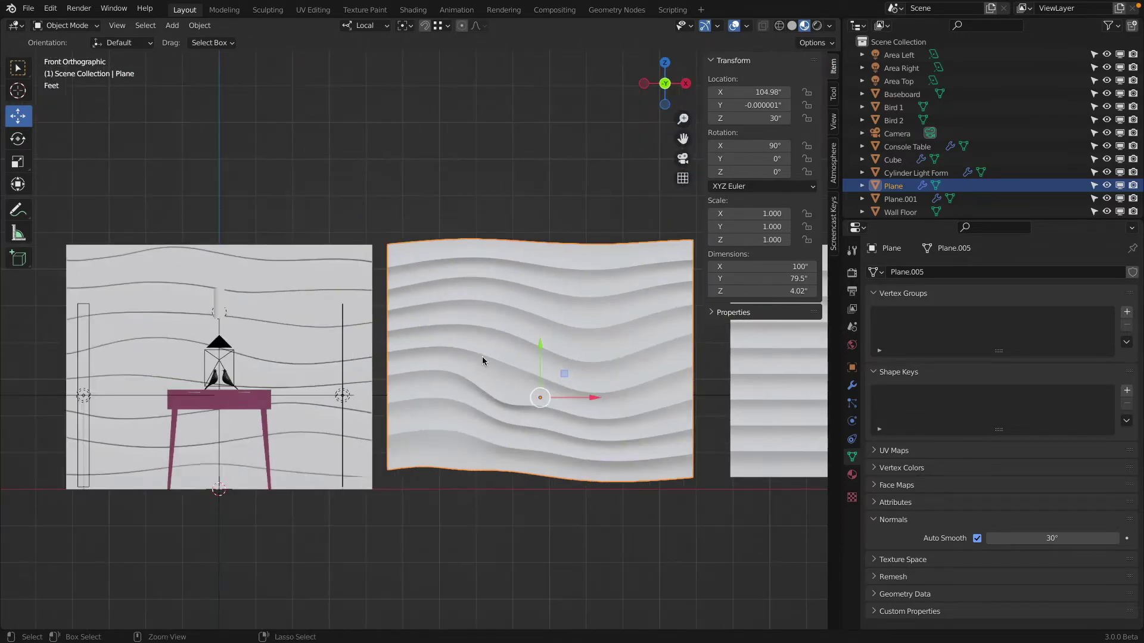
- Undo the small-radius vertex moves on the panel's lower waves and return the panel to Object Mode
key(Tab)
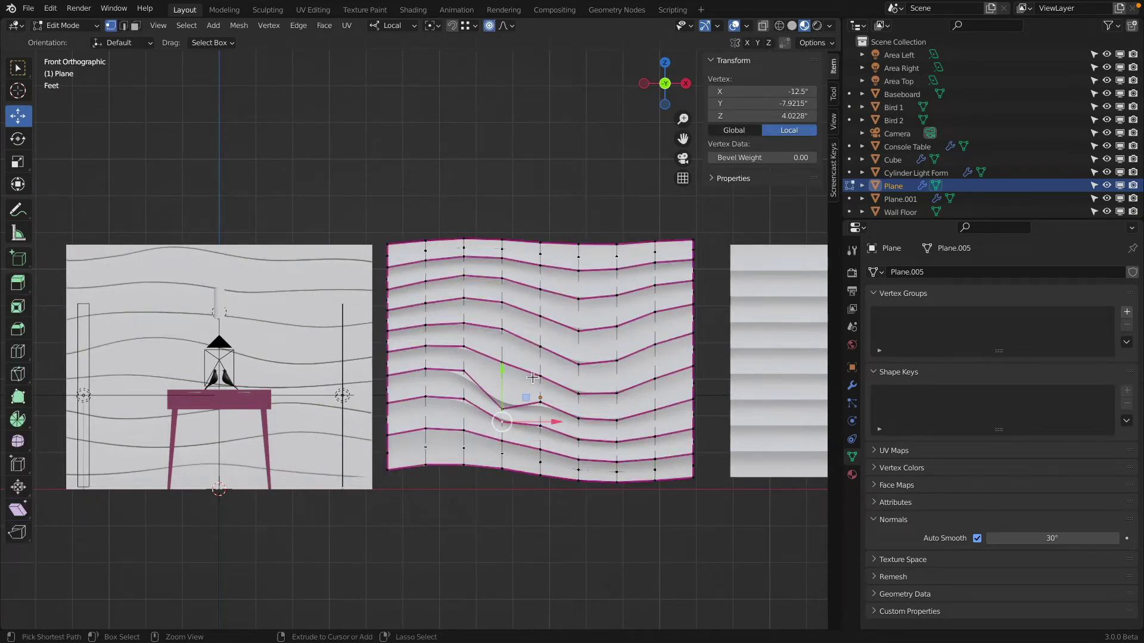
key(ctrl+z)
key(ctrl+z)
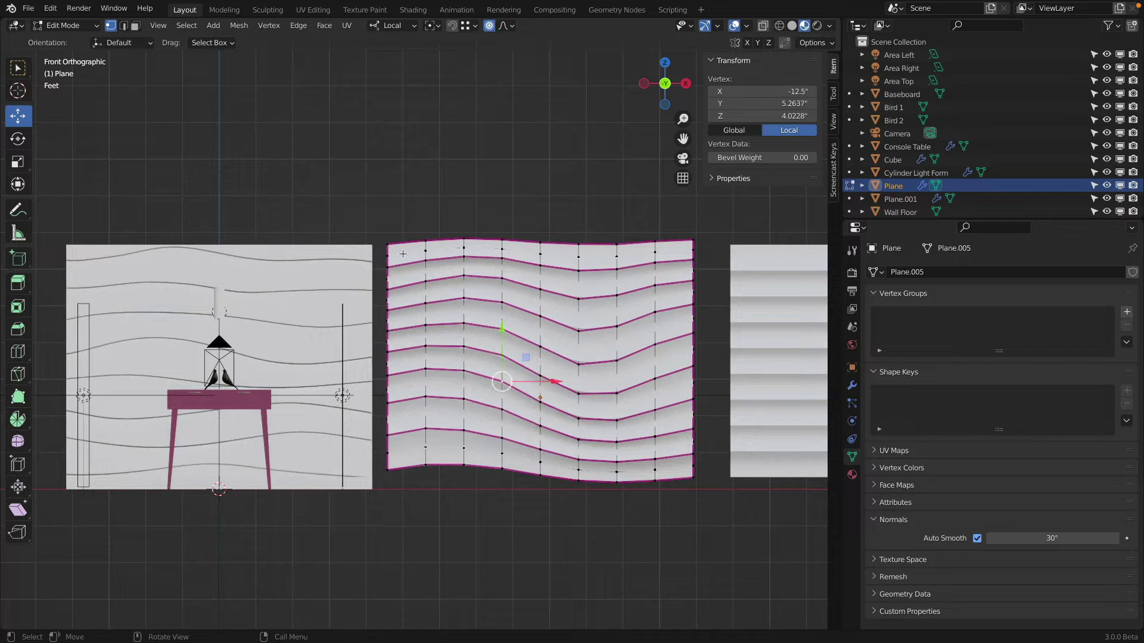
click(62, 25)
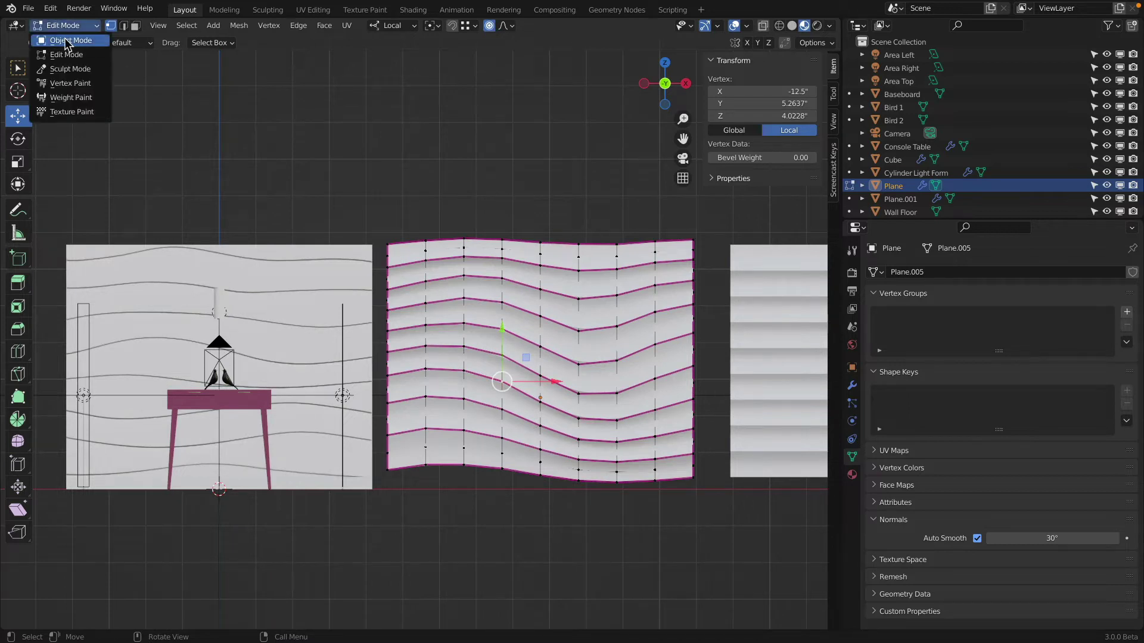
click(67, 41)
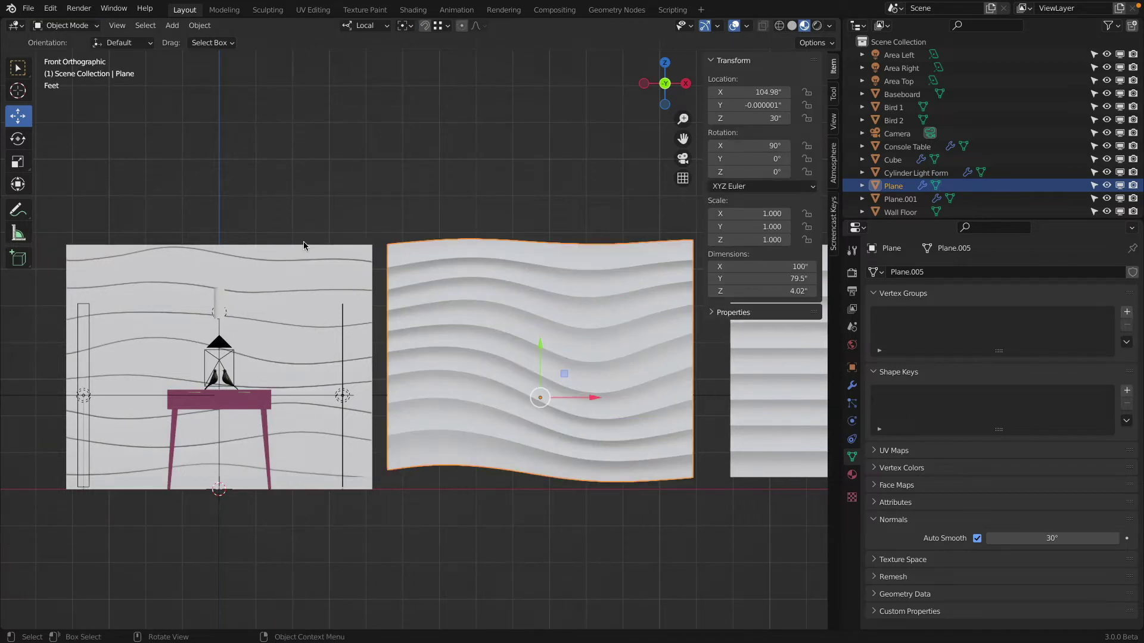
shift+middle_drag(492, 278, 362, 259)
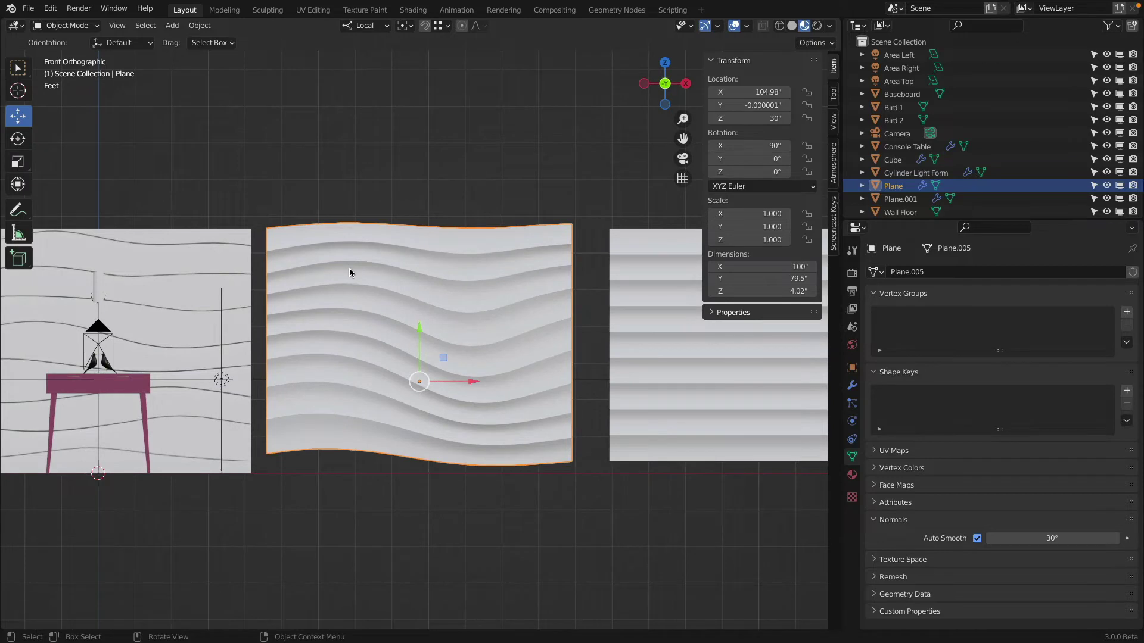
- In Edit Mode, rotate the wavy panel's right-of-centre ridge vertex about local Z, with the proportional editing size enlarged to about 0.91
click(58, 25)
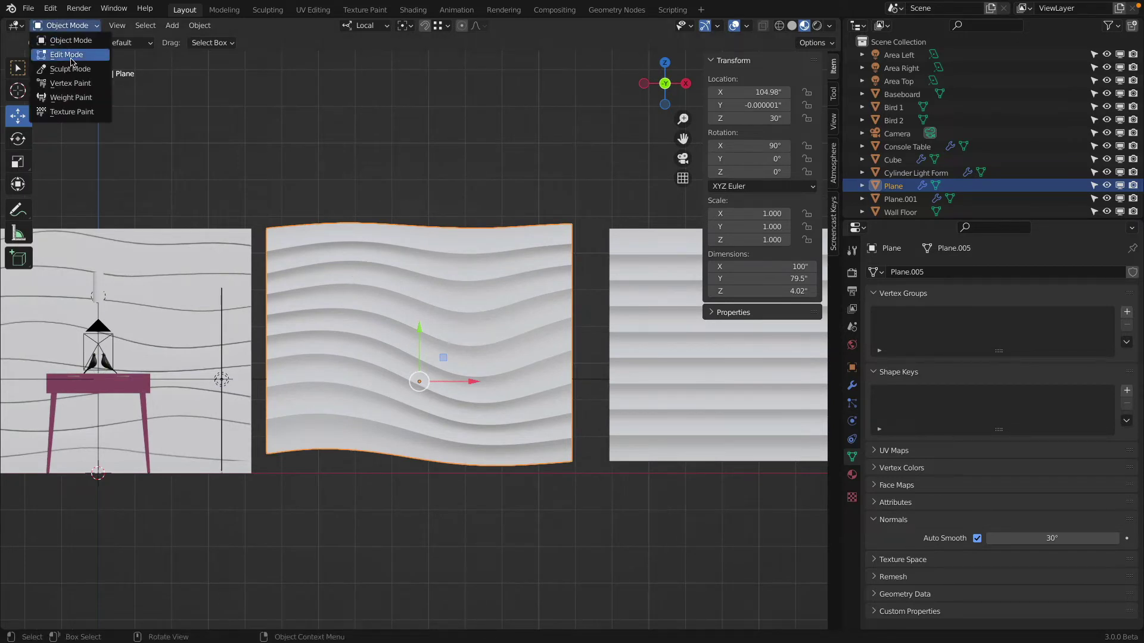
click(73, 55)
shift+middle_drag(422, 363, 385, 341)
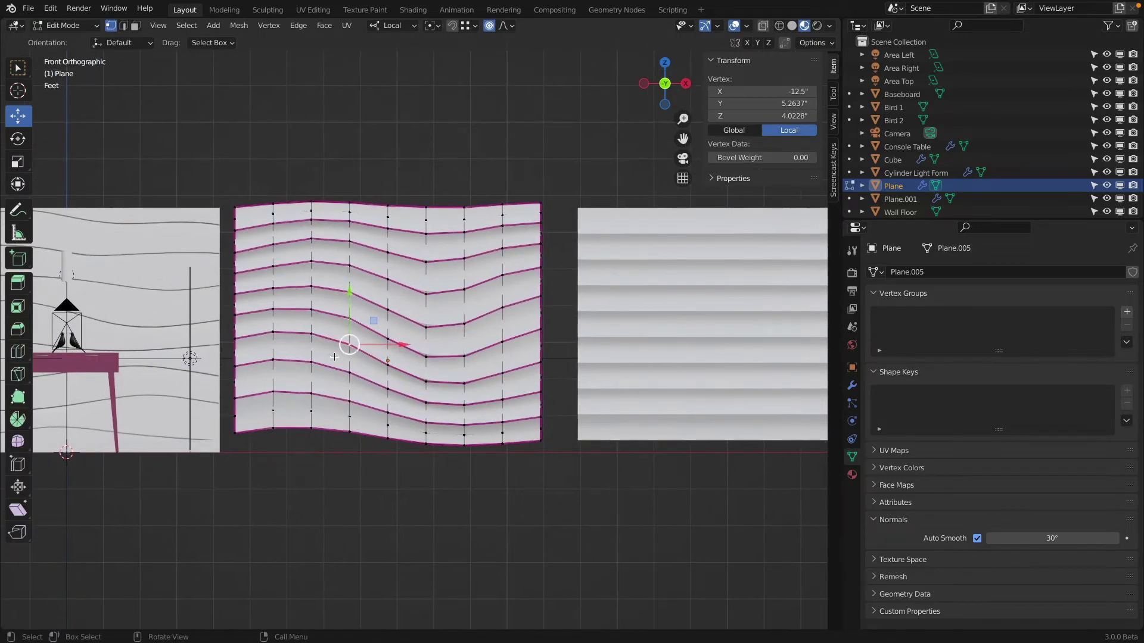
click(428, 327)
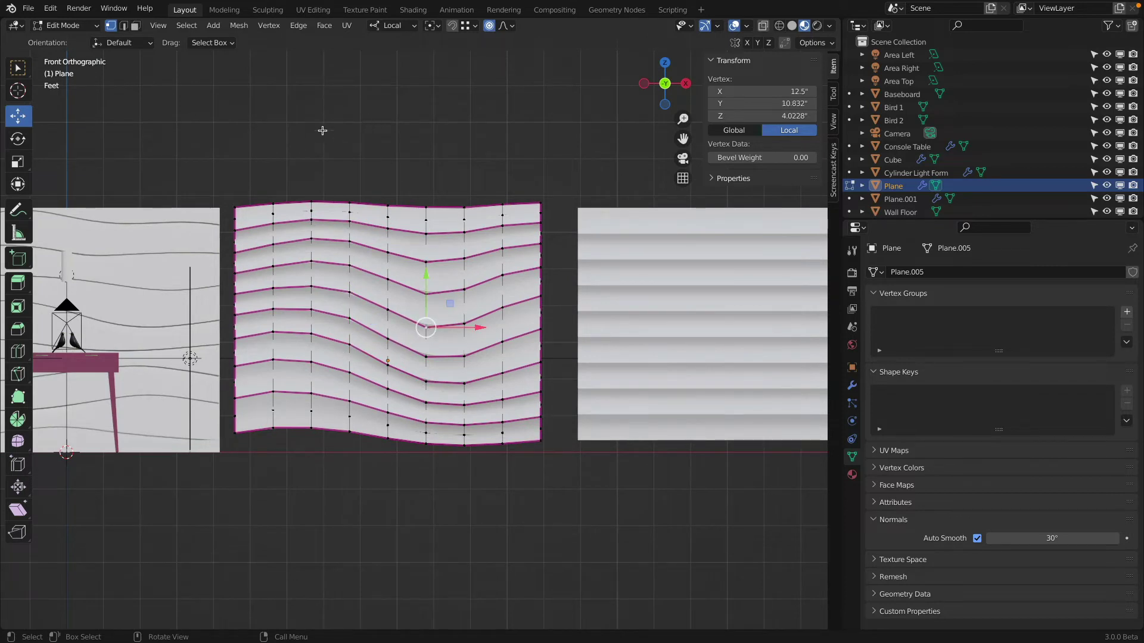
click(24, 140)
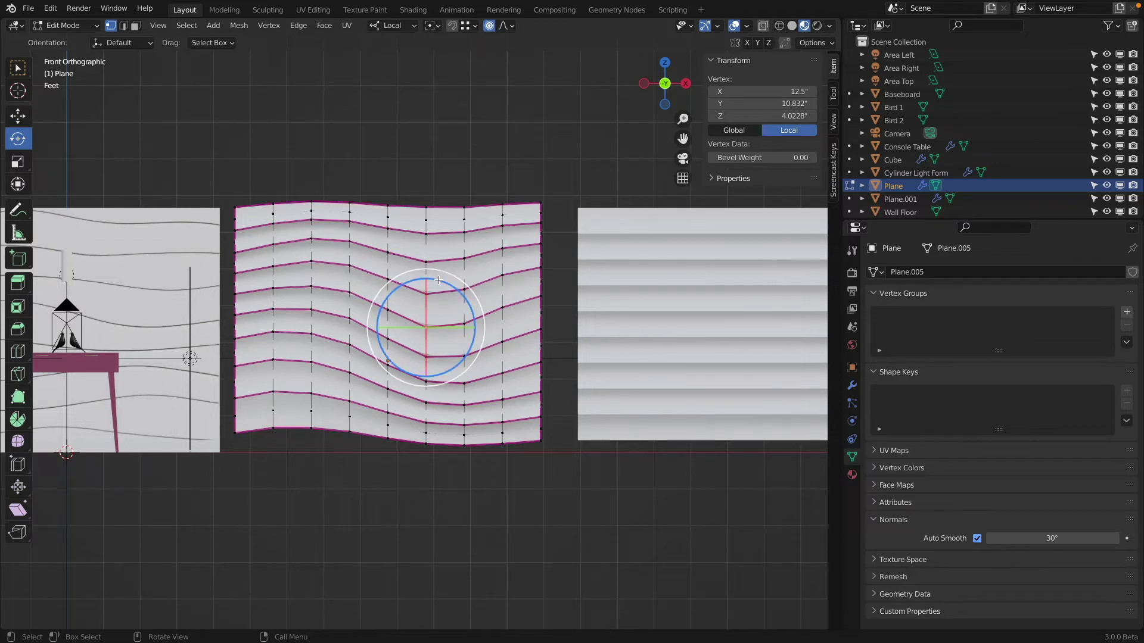
drag(441, 280, 415, 226)
scroll(482, 311, down, 10)
scroll(475, 306, down, 5)
scroll(417, 242, up, 3)
- Rotate the wavy panel's surface around a left vertex on a lower ridge and a left-of-centre bottom-edge vertex, finishing in Object Mode
click(311, 333)
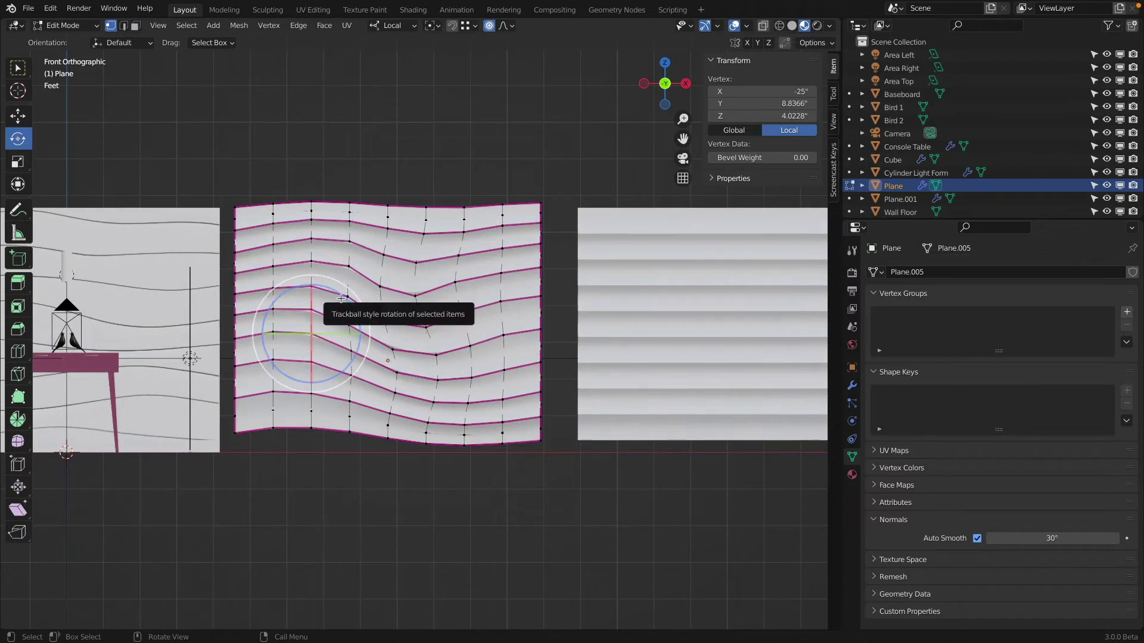
drag(331, 300, 358, 309)
key(Tab)
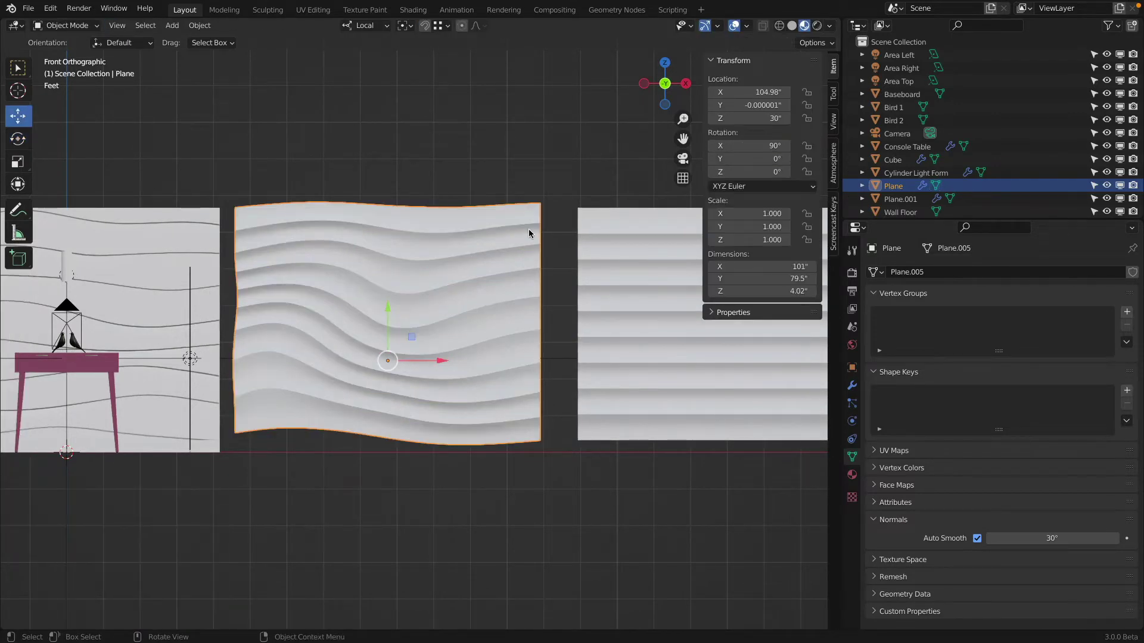
key(Tab)
click(349, 432)
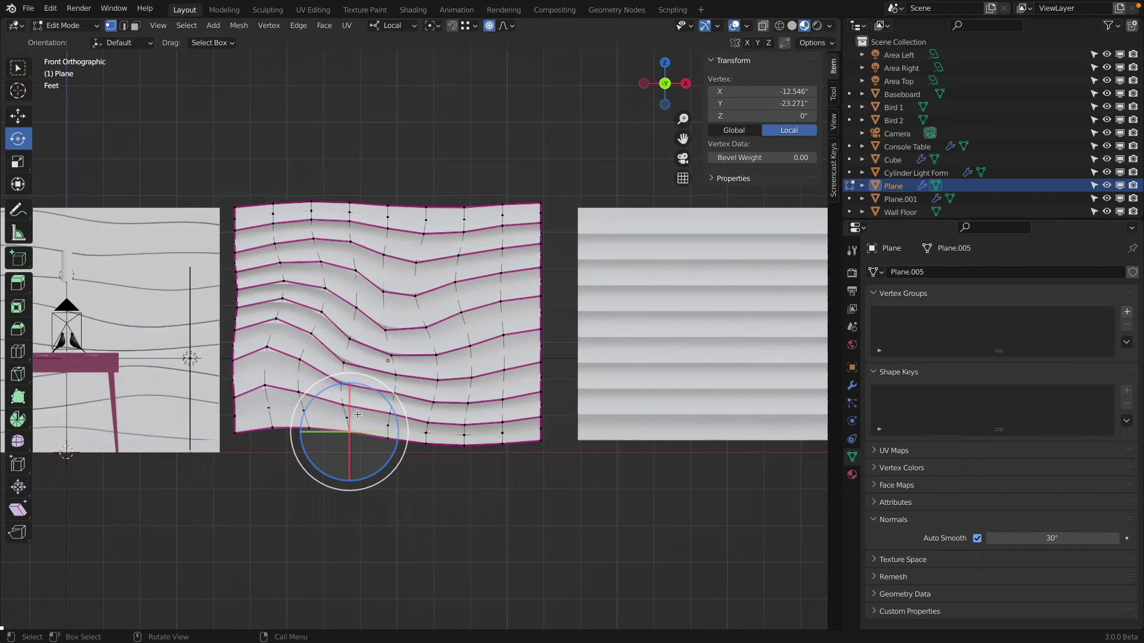
drag(377, 392, 369, 383)
key(Tab)
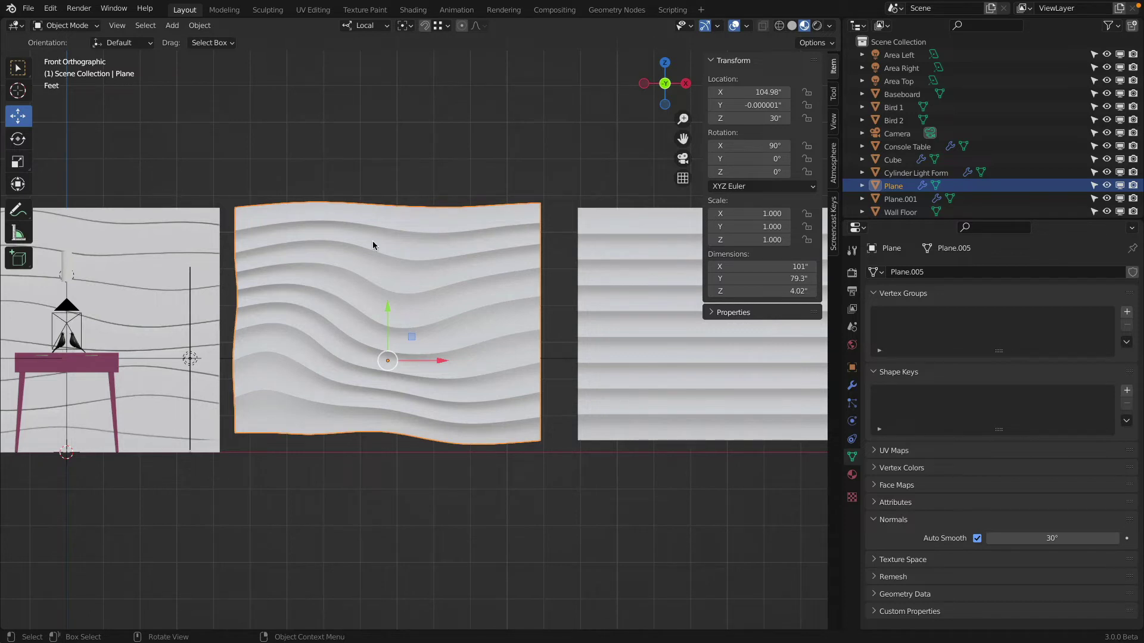
- Duplicate the flat ridged panel and move the copy along X to its right with a gap between them
click(626, 279)
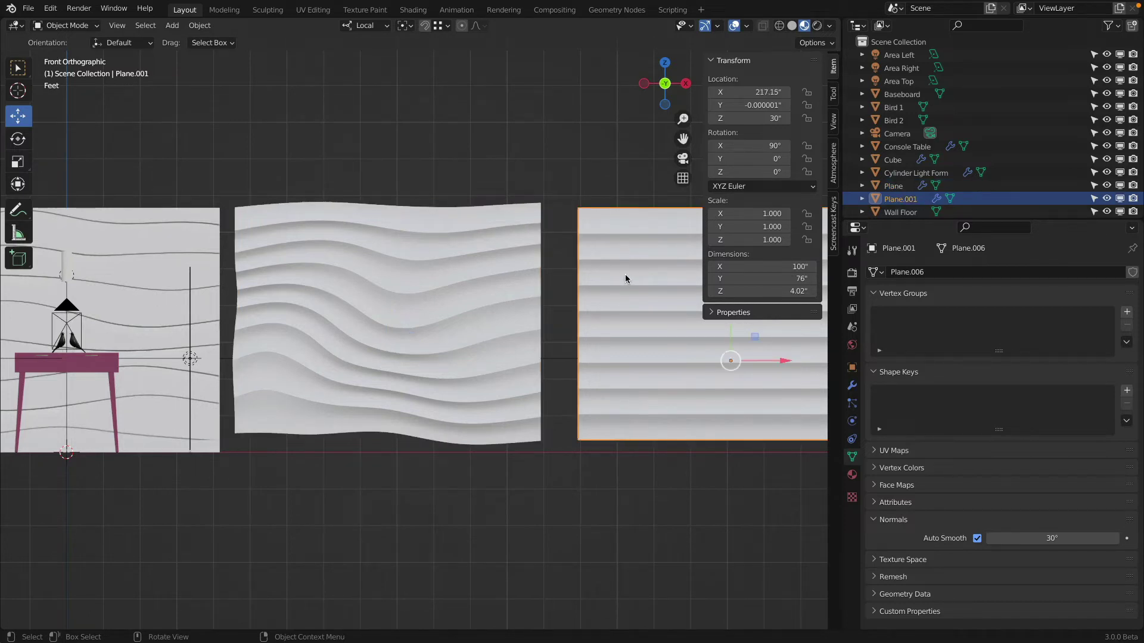
scroll(625, 278, down, 2)
shift+middle_drag(614, 262, 383, 245)
scroll(441, 246, down, 1)
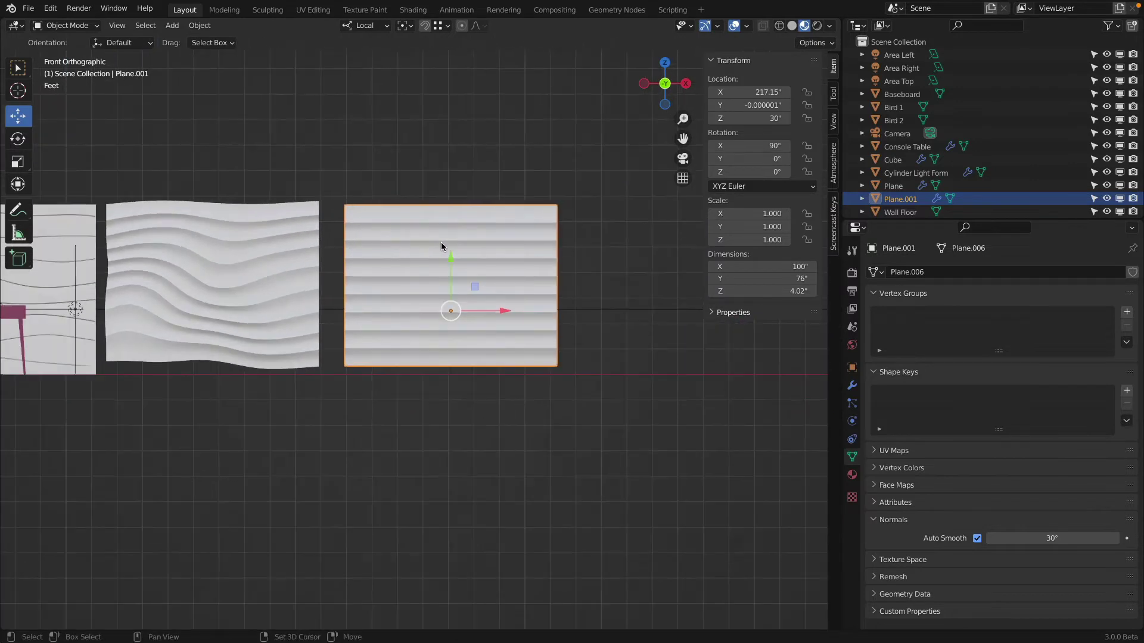
key(shift+d)
right_click(442, 248)
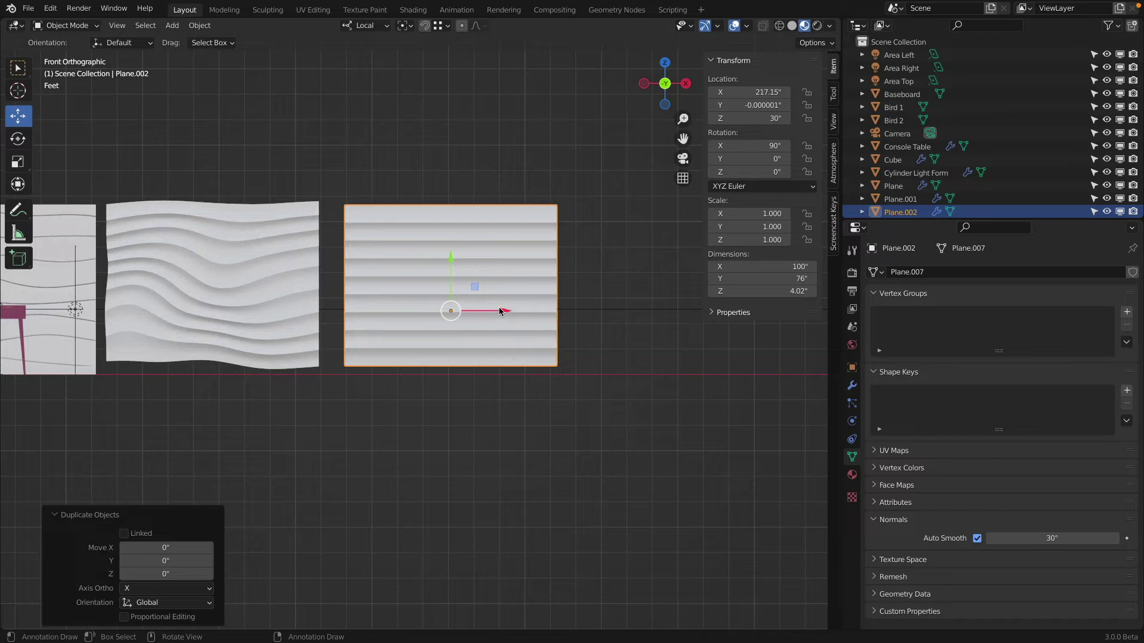
key(g)
key(x)
key(x)
click(727, 331)
- Edit the middle flat panel and proportionally rotate it about local Z around upper-left, right-of-centre and lower-left ridge vertices
click(472, 276)
scroll(434, 248, up, 3)
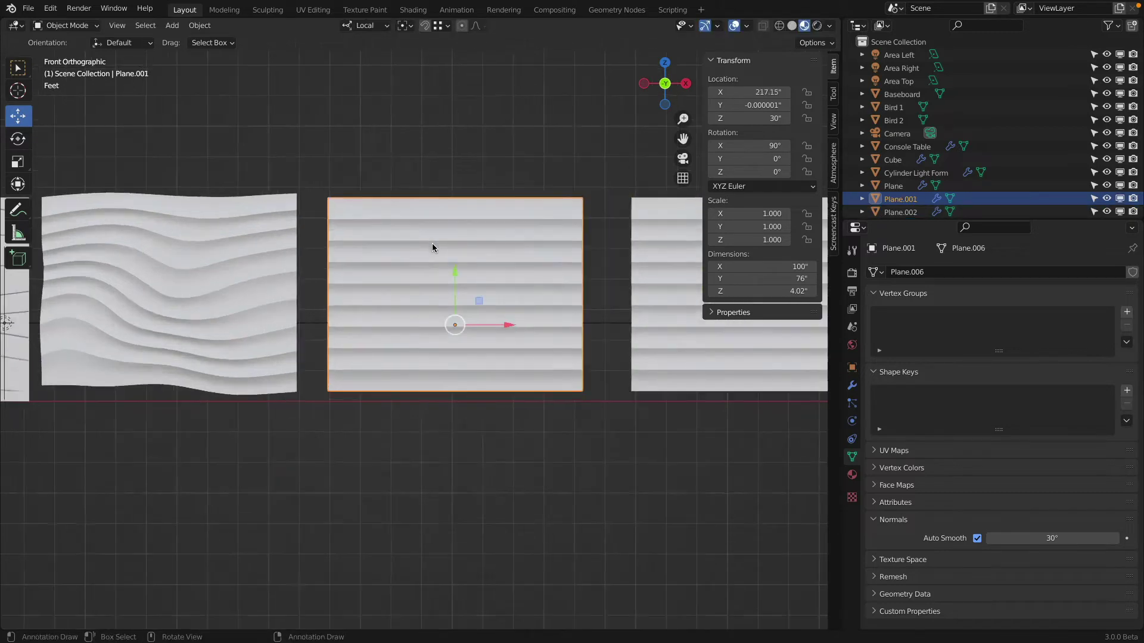
key(Tab)
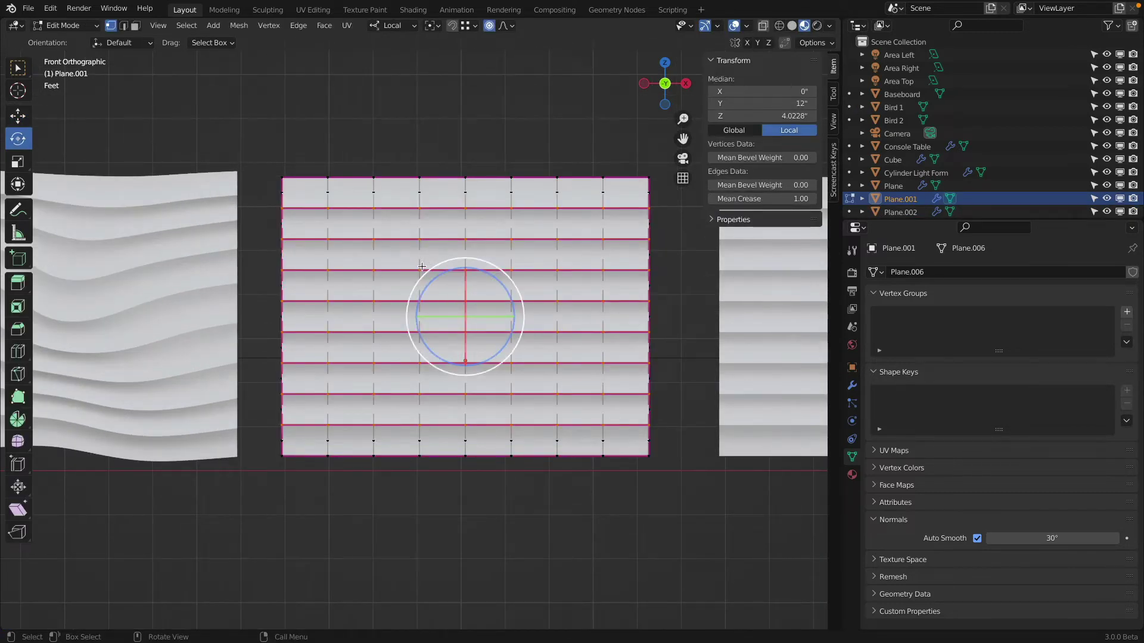
click(422, 266)
drag(439, 225, 590, 270)
click(566, 303)
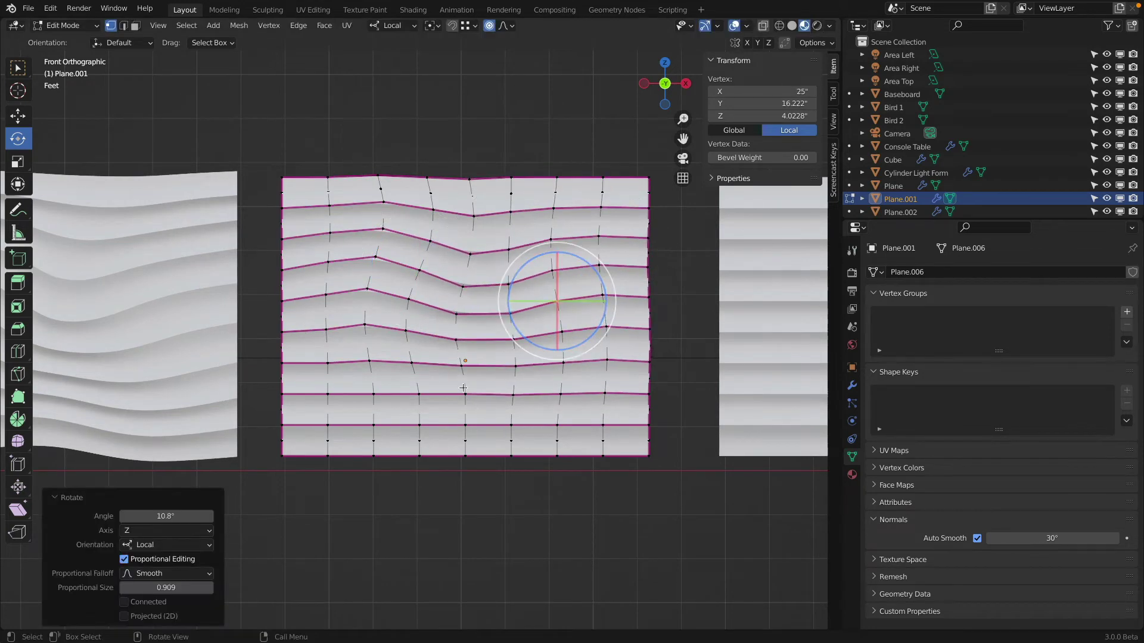
click(374, 394)
drag(411, 368, 405, 357)
- Rotate the middle panel about 11.3° around its upper-left vertex and twist it around lower-right and upper-centre vertices, finishing in Object Mode
click(329, 206)
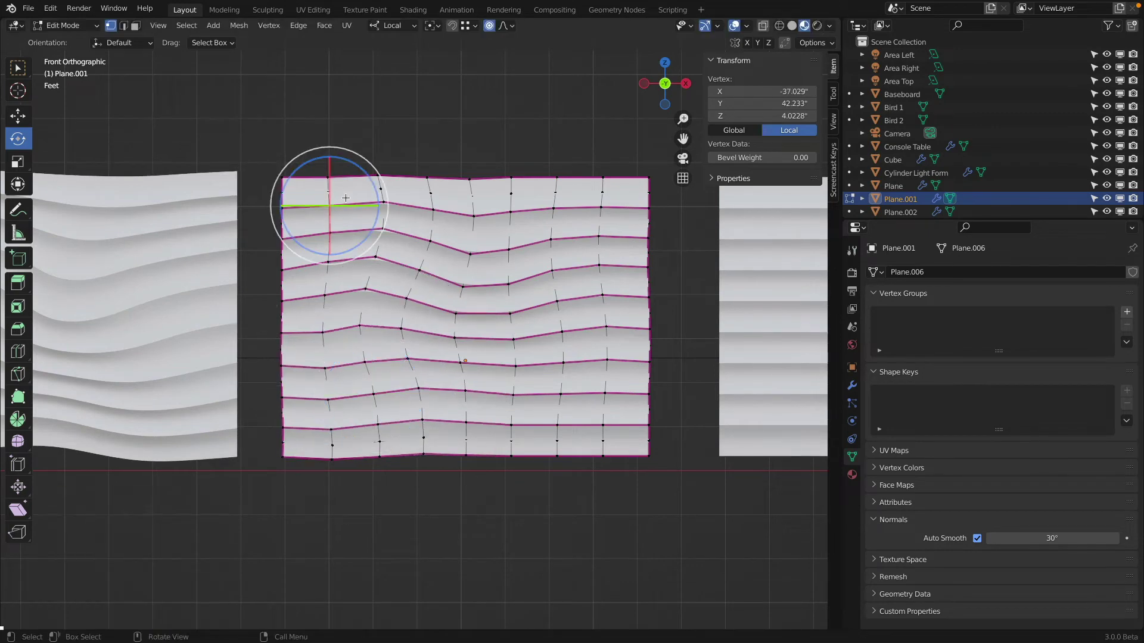
drag(369, 181, 374, 173)
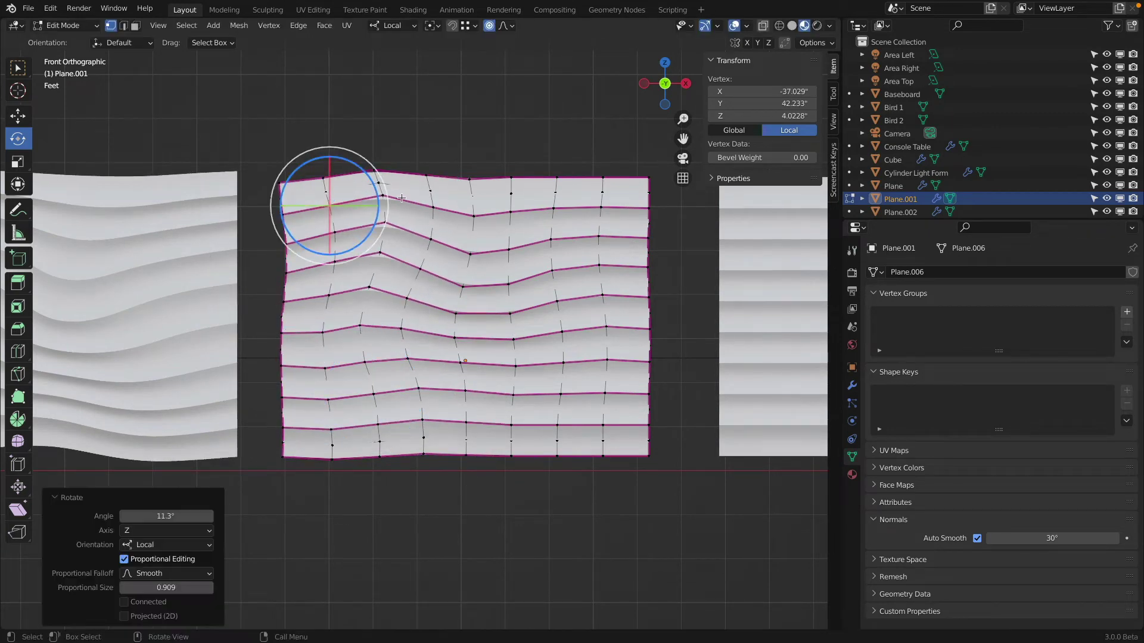
click(561, 394)
drag(596, 360, 574, 333)
click(462, 287)
drag(498, 257, 506, 265)
key(Tab)
scroll(636, 384, down, 2)
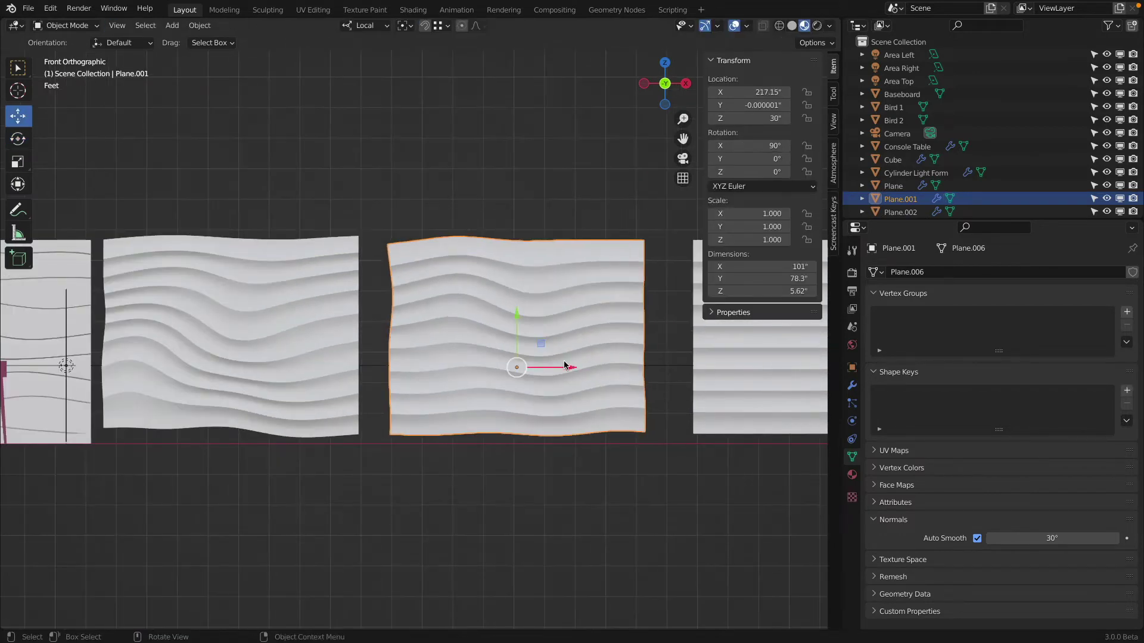
scroll(533, 411, up, 3)
scroll(528, 417, down, 1)
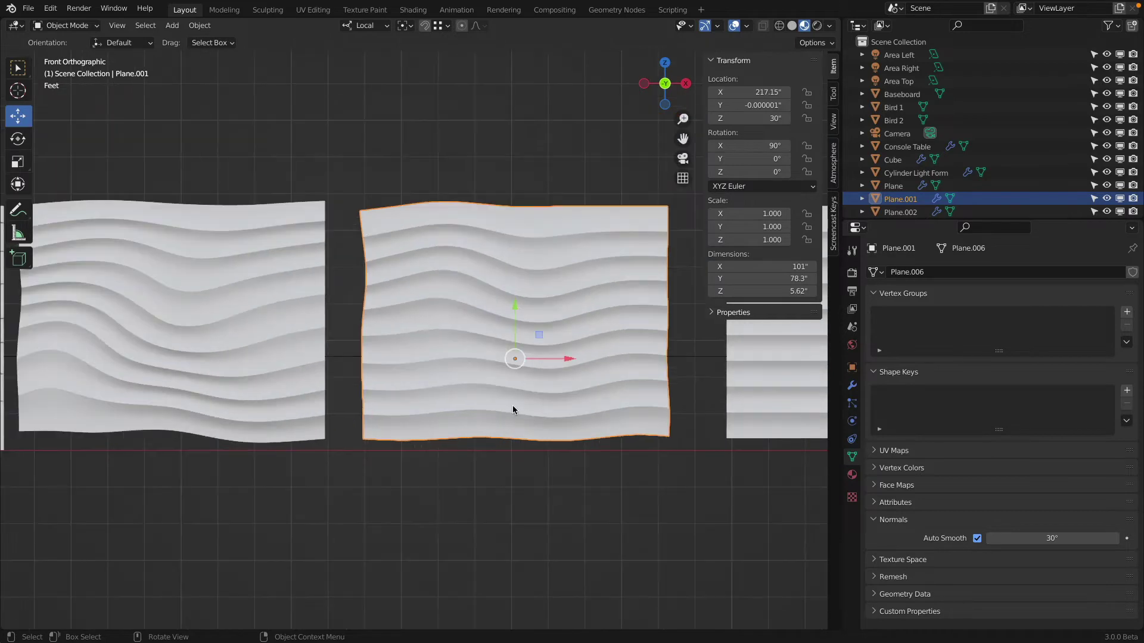
- Along local Y, lower the middle panel's upper-centre vertex about 2.7", slightly raise a right-side vertex, and lower the upper-right one about 3.1"
key(Tab)
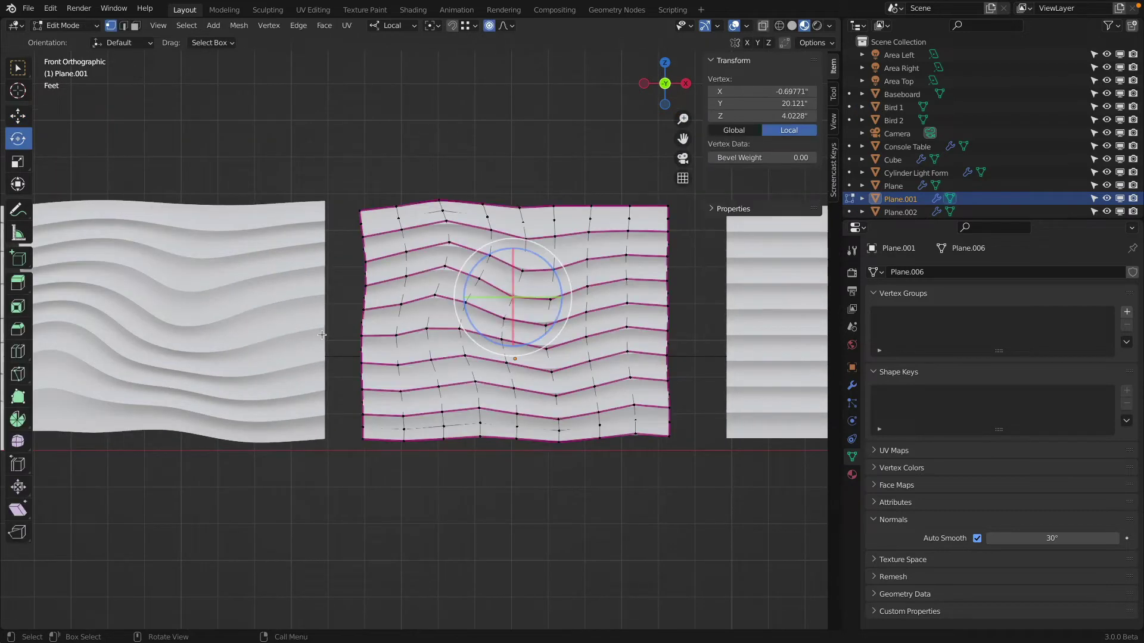
click(21, 119)
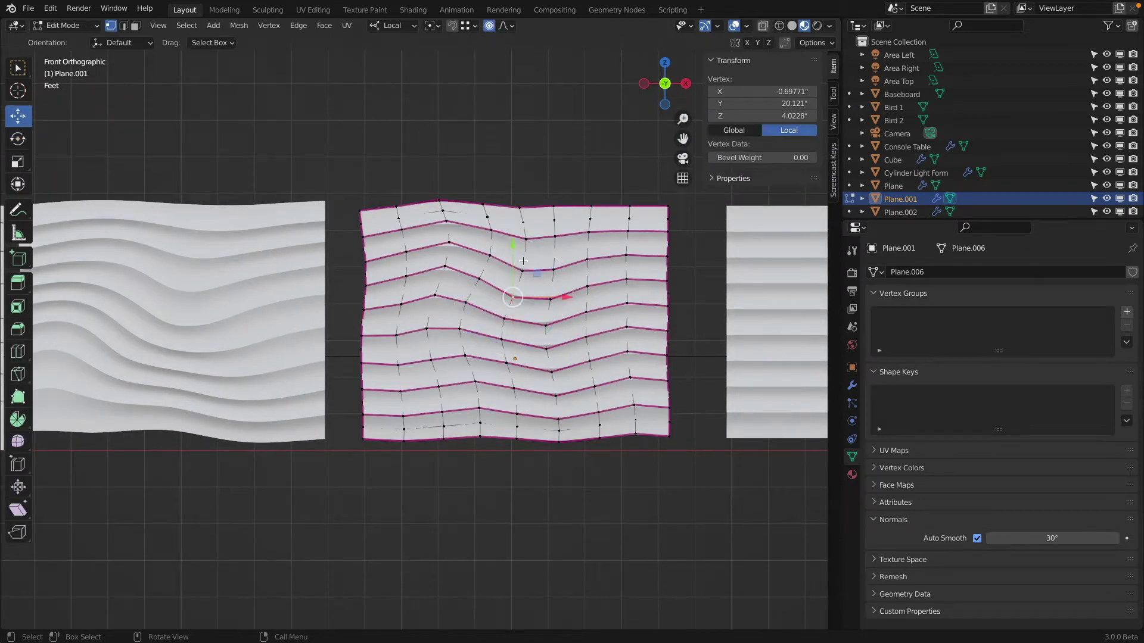
drag(520, 246, 518, 256)
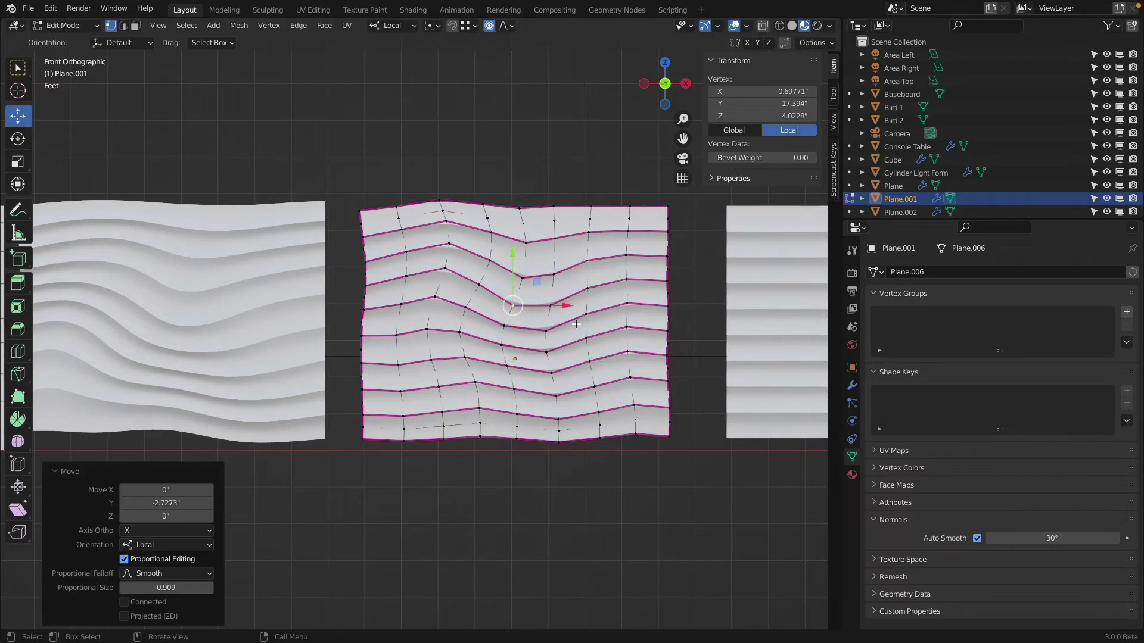
click(623, 355)
drag(630, 302, 631, 284)
click(629, 253)
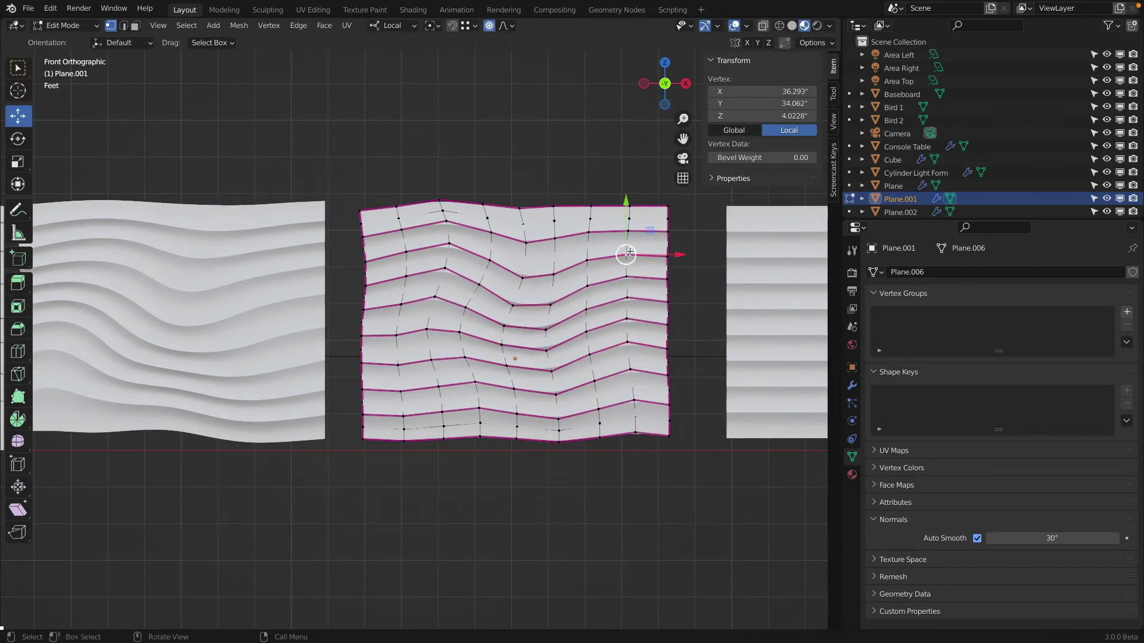
drag(627, 225, 627, 235)
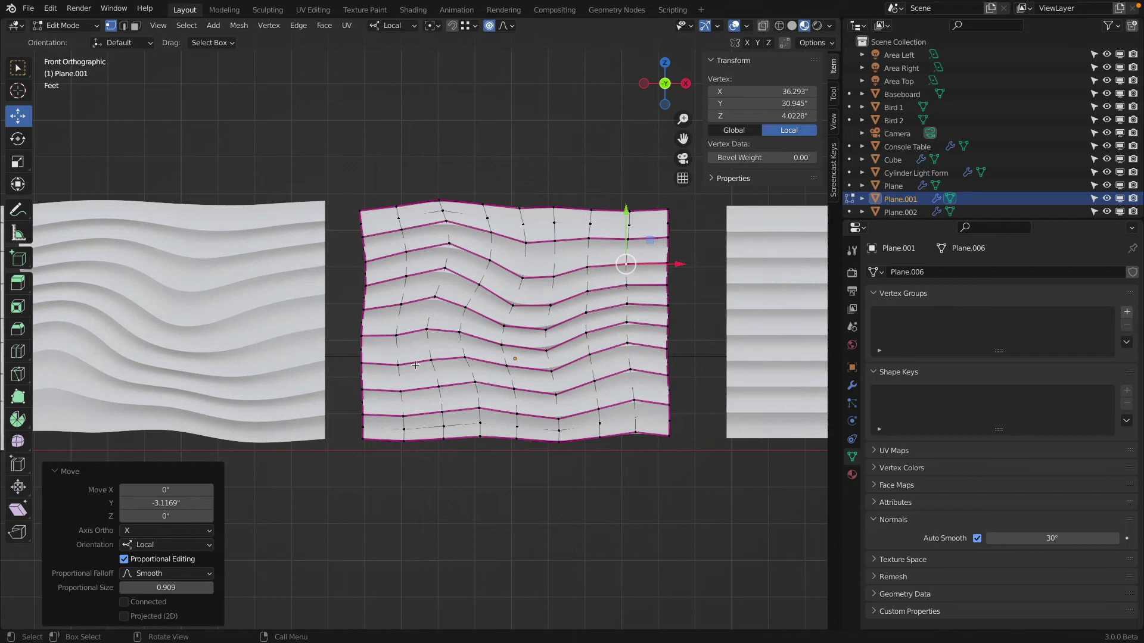
- Raise the middle panel's upper-left ridge vertex about 2.7" along local Y, lower a lower-left vertex, and return to Object Mode
click(435, 290)
drag(440, 256, 440, 248)
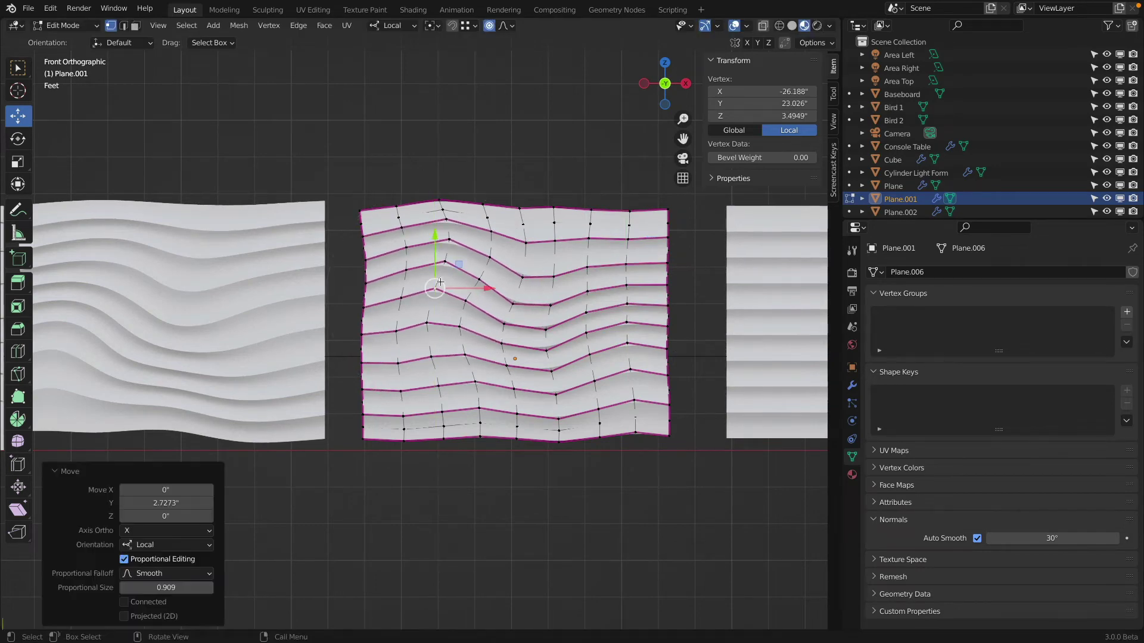
click(439, 332)
drag(440, 331, 441, 361)
key(Tab)
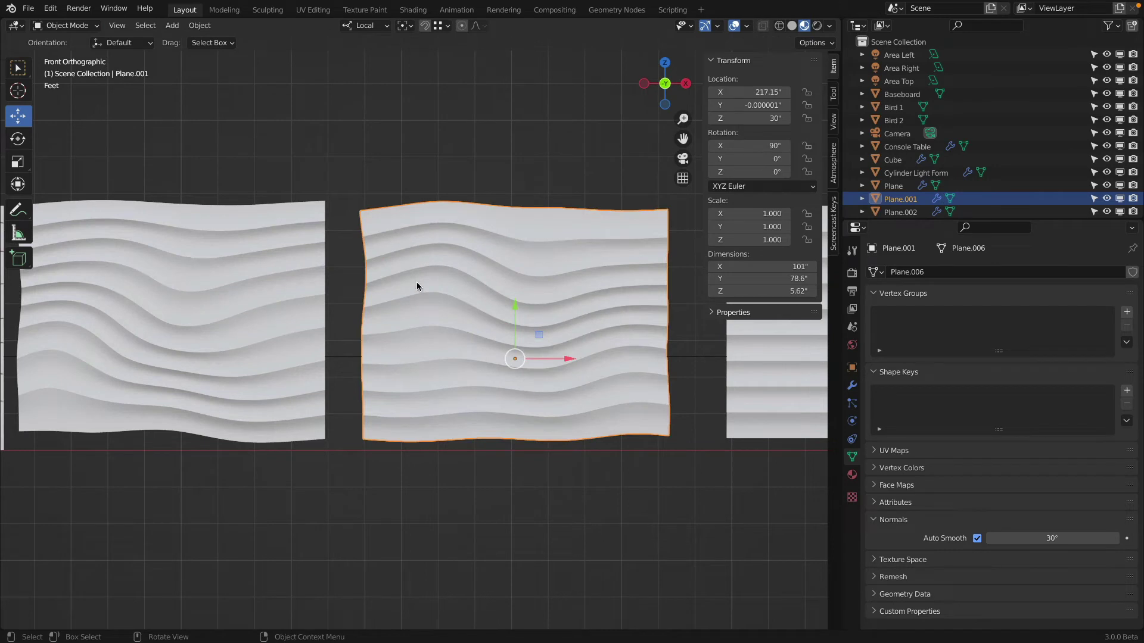
- Examine the middle panel's base mesh by temporarily turning off the Subdivision modifier's Edit Mode display, and restore the display
scroll(382, 248, down, 1)
shift+middle_drag(383, 248, 435, 190)
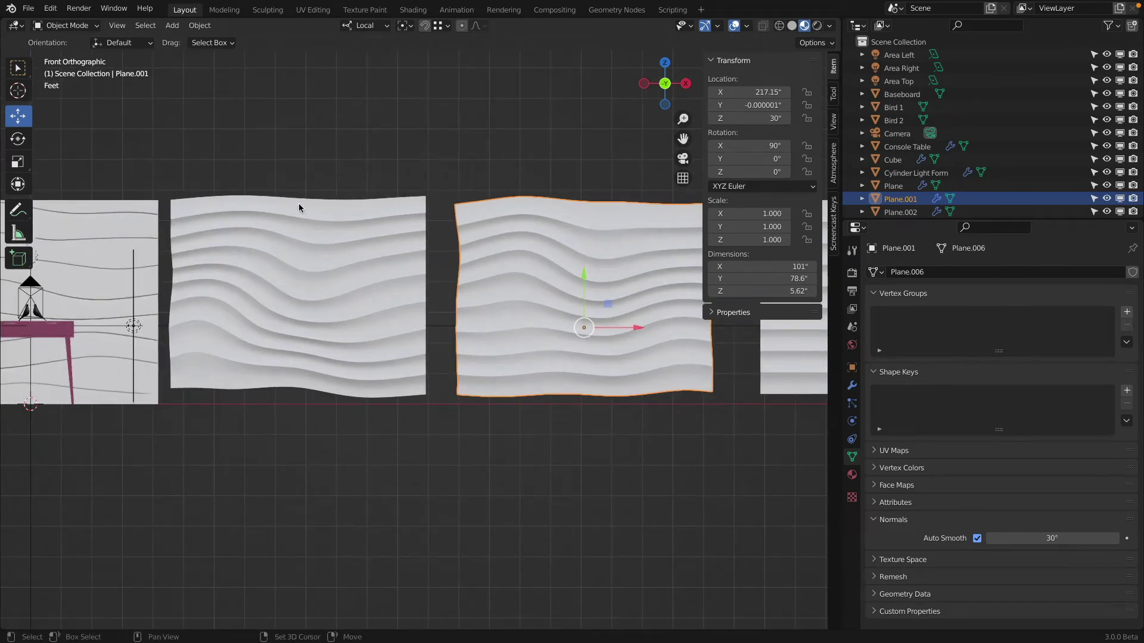
shift+middle_drag(174, 211, 210, 205)
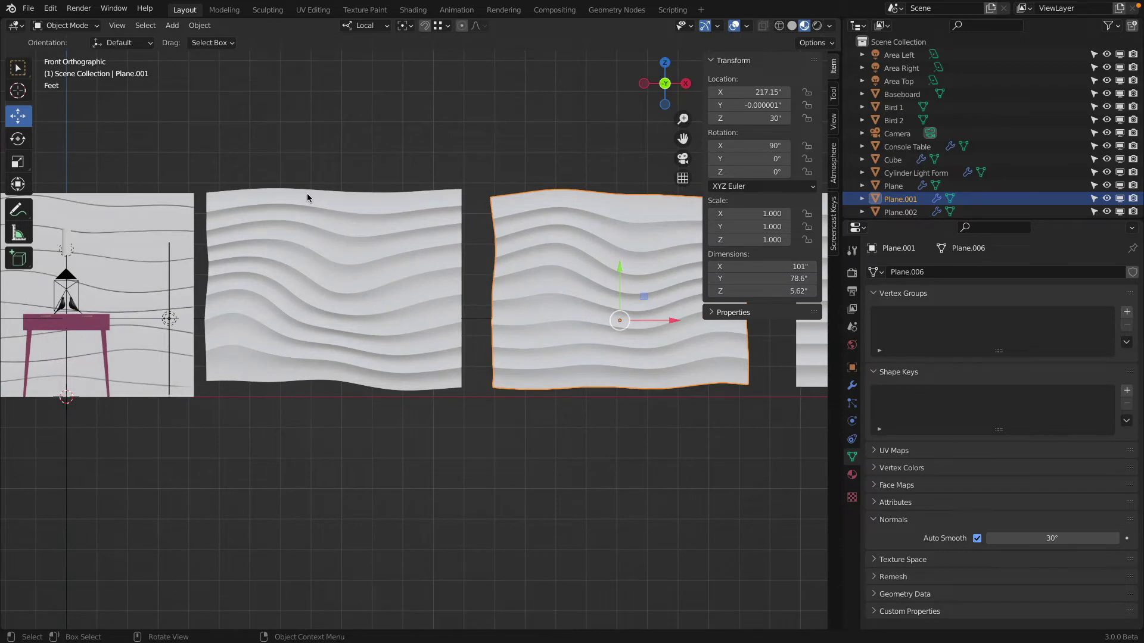
middle_drag(306, 193, 522, 322)
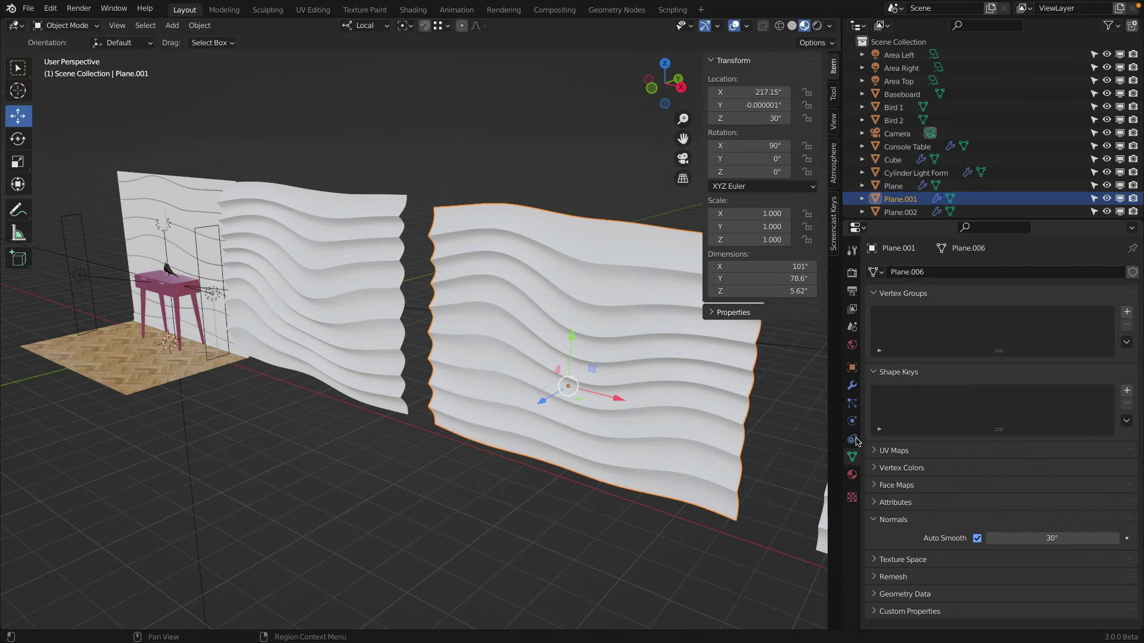
click(852, 385)
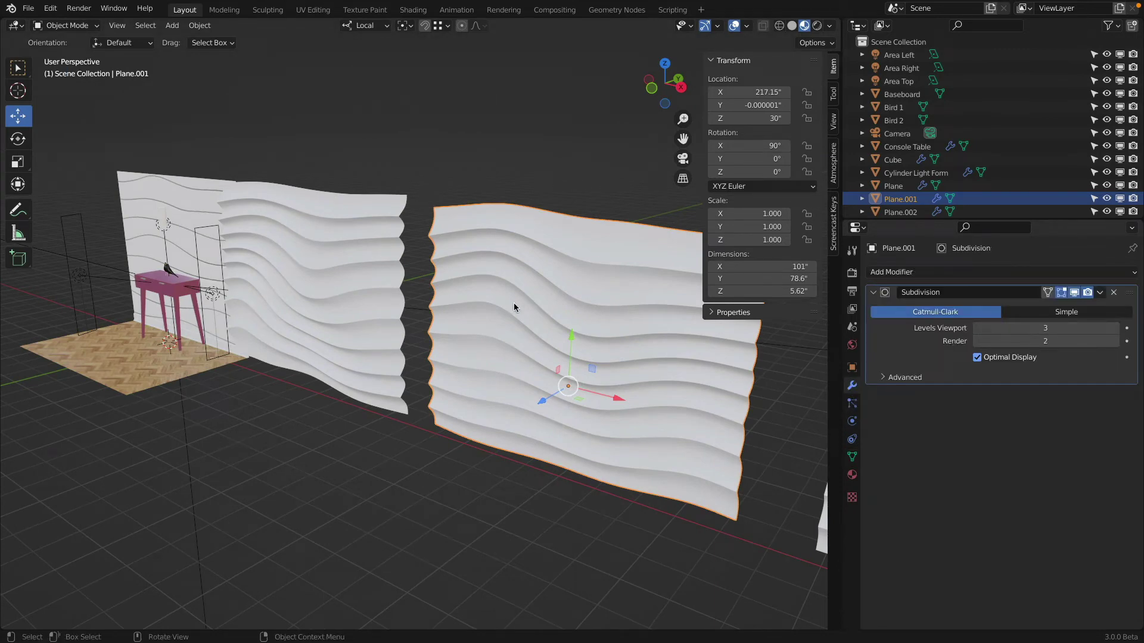
key(Tab)
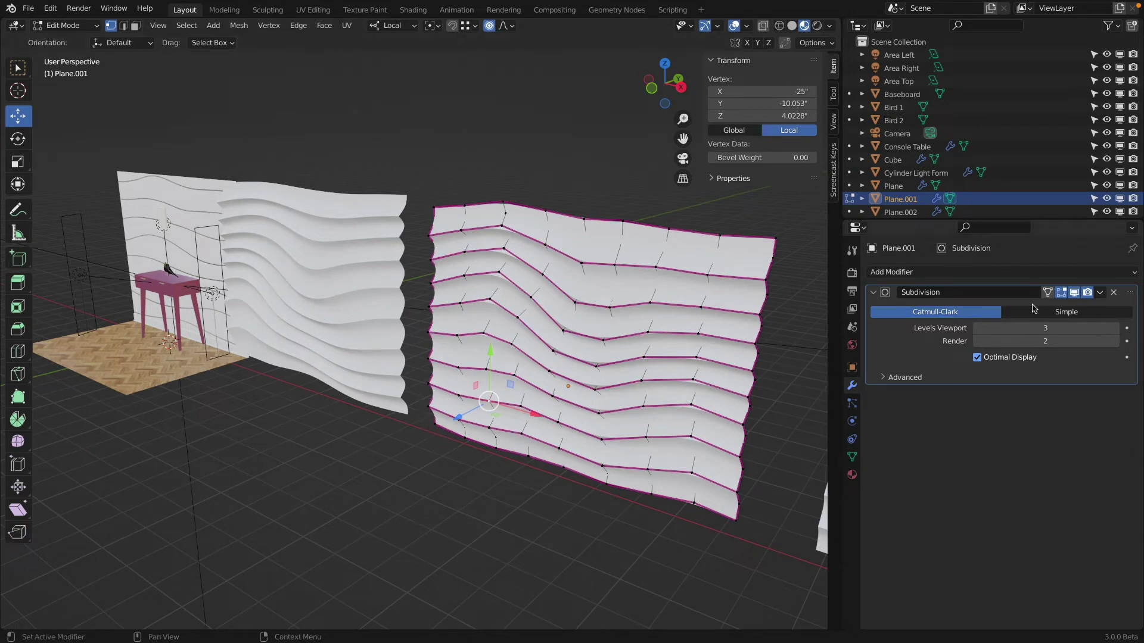
click(1061, 292)
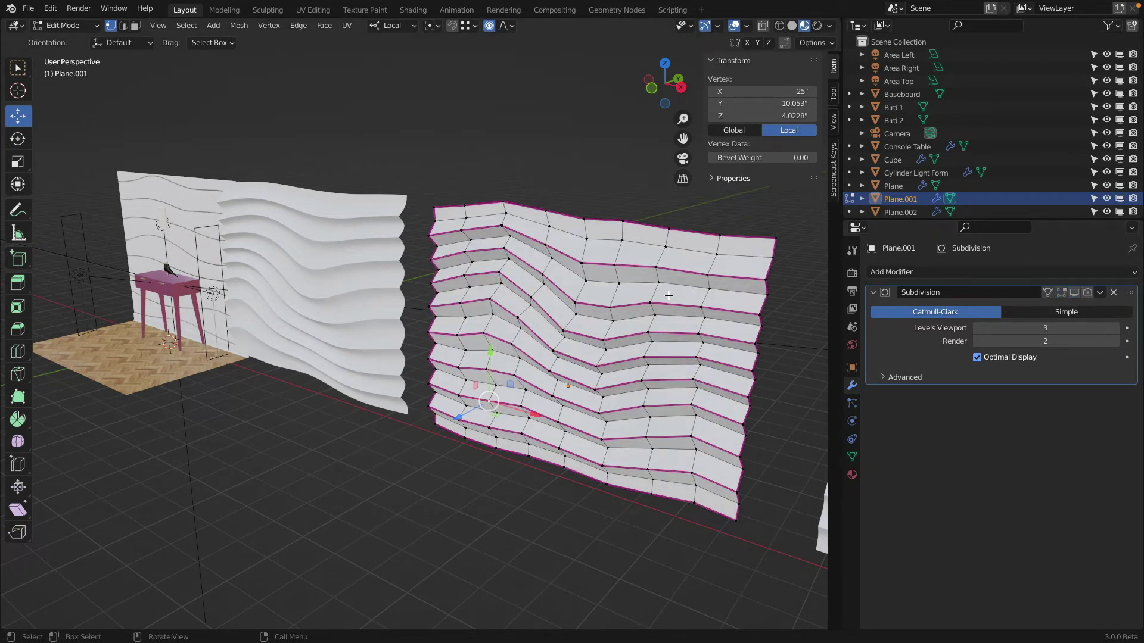
middle_drag(744, 310, 679, 310)
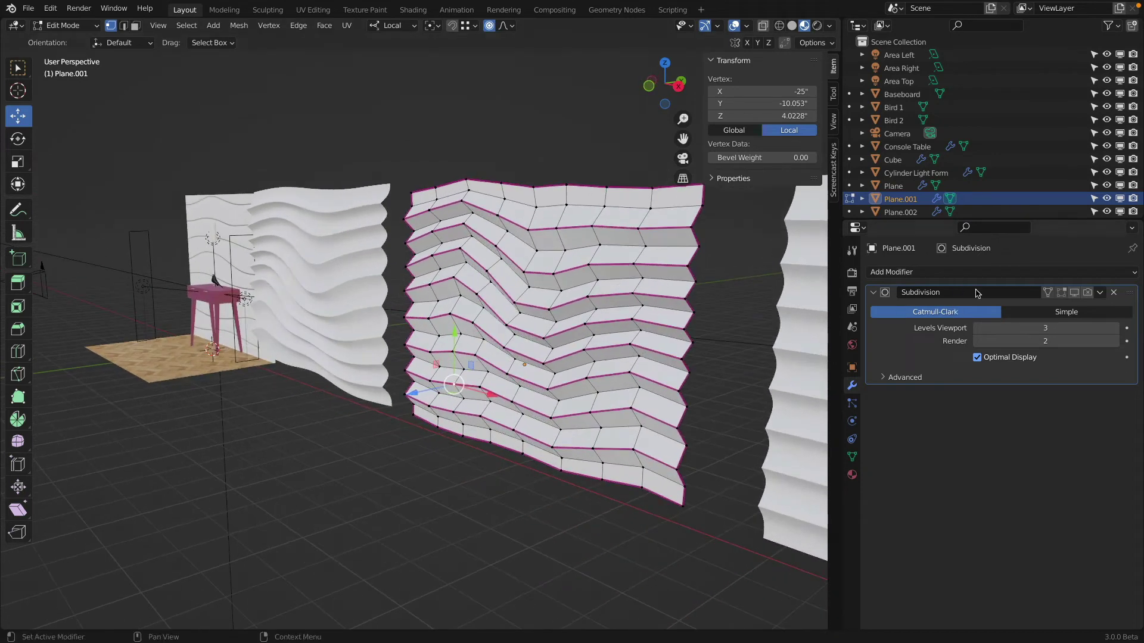
click(1061, 292)
middle_drag(442, 228, 481, 227)
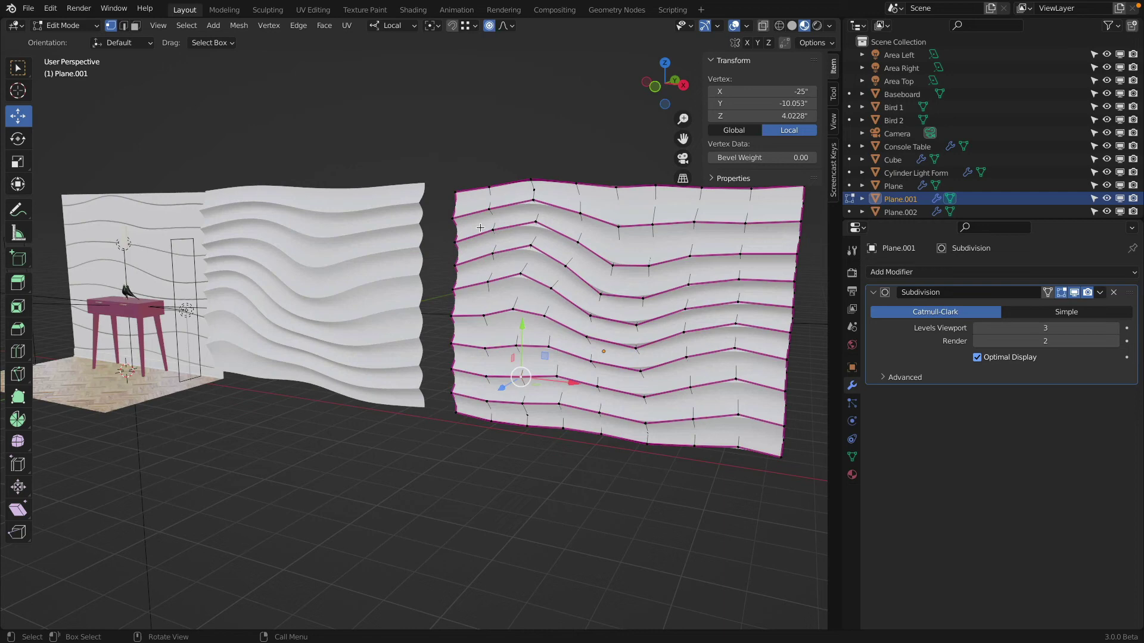
- Examine both wavy panels beside the textured wall from the front and return the middle panel to Object Mode
click(593, 186)
middle_drag(820, 198, 748, 398)
middle_drag(517, 387, 502, 367)
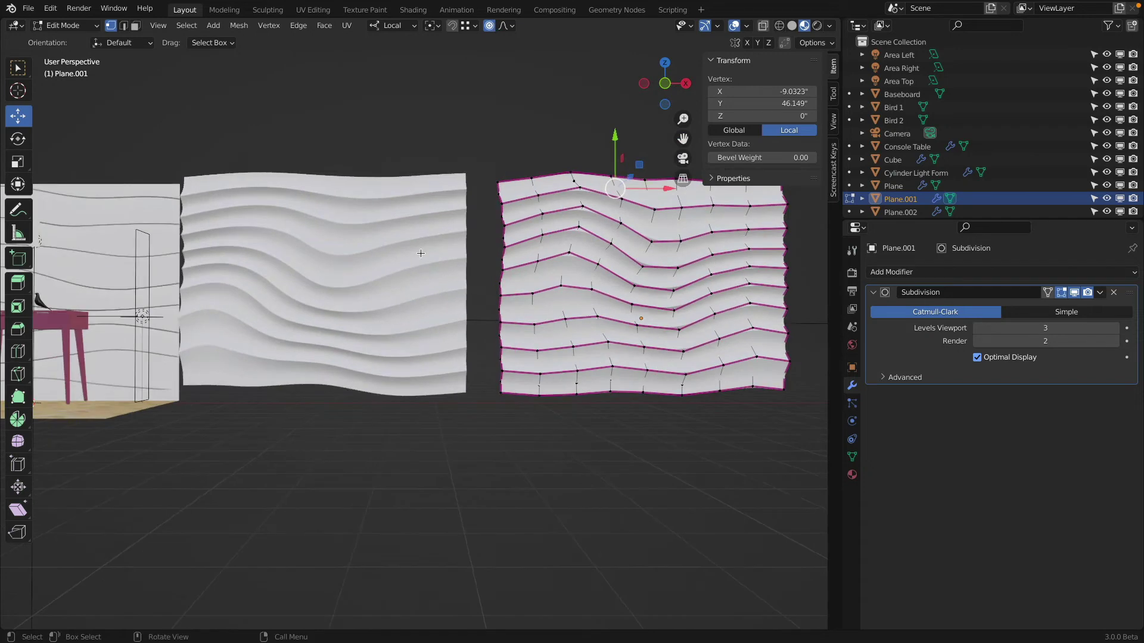
middle_drag(420, 253, 406, 235)
key(Tab)
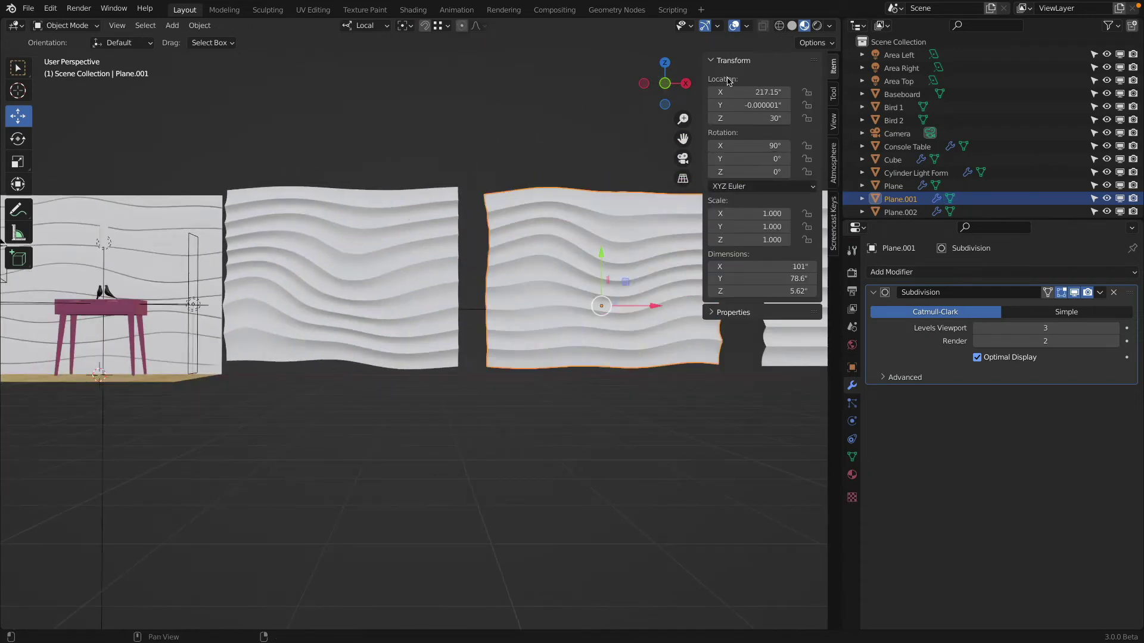
- From the front, put the middle wavy panel in Edit Mode and select all the vertices along its bottom edge
click(665, 84)
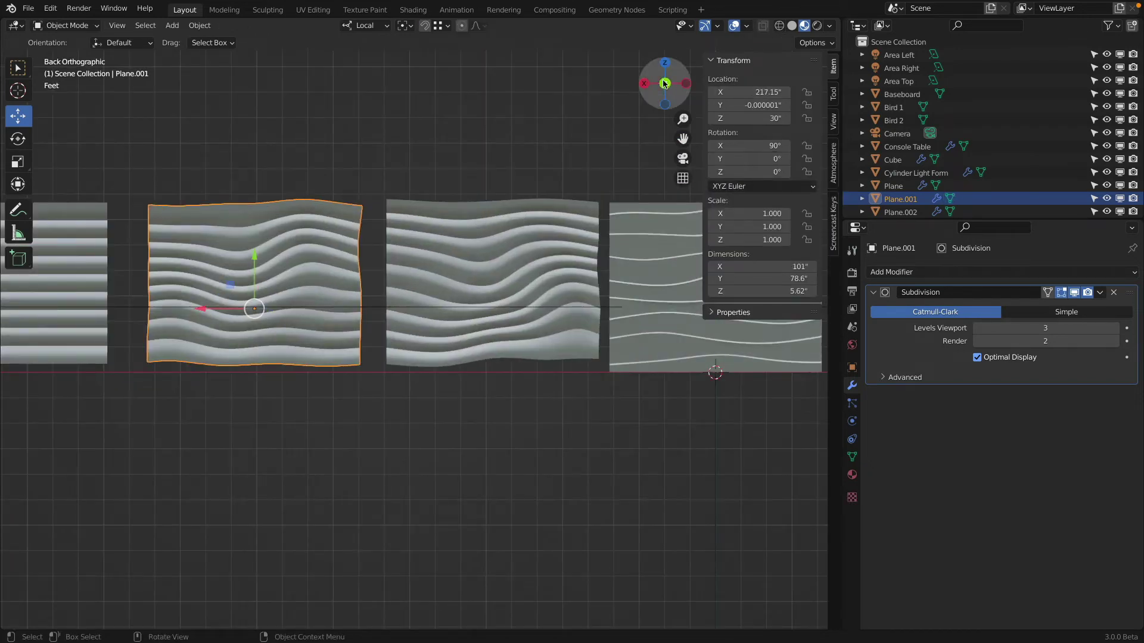
drag(685, 84, 453, 158)
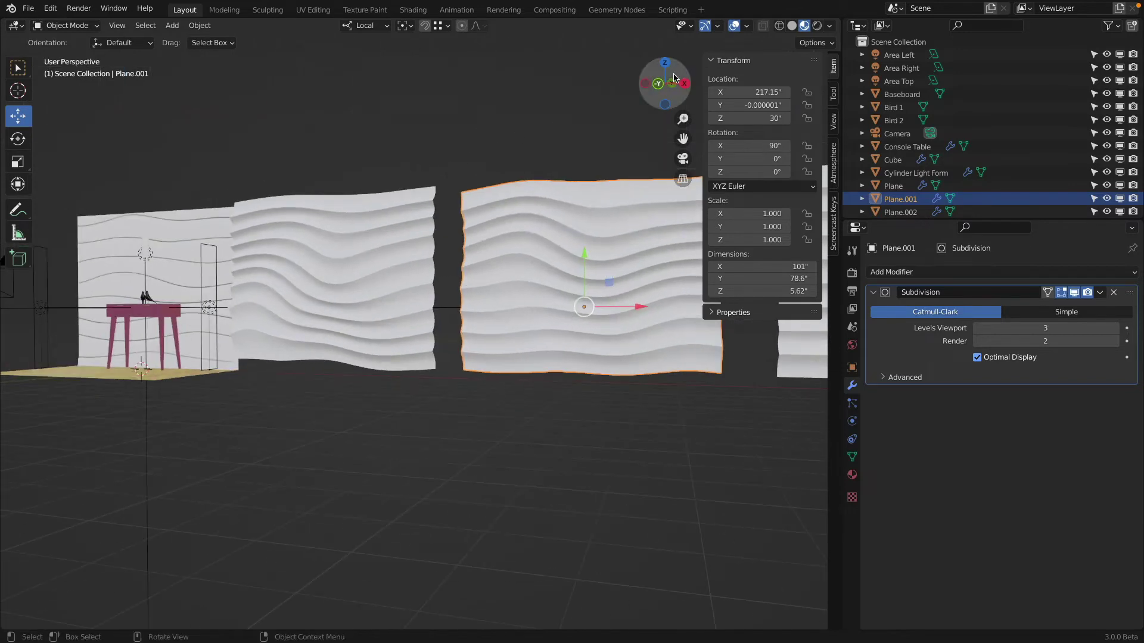
click(658, 84)
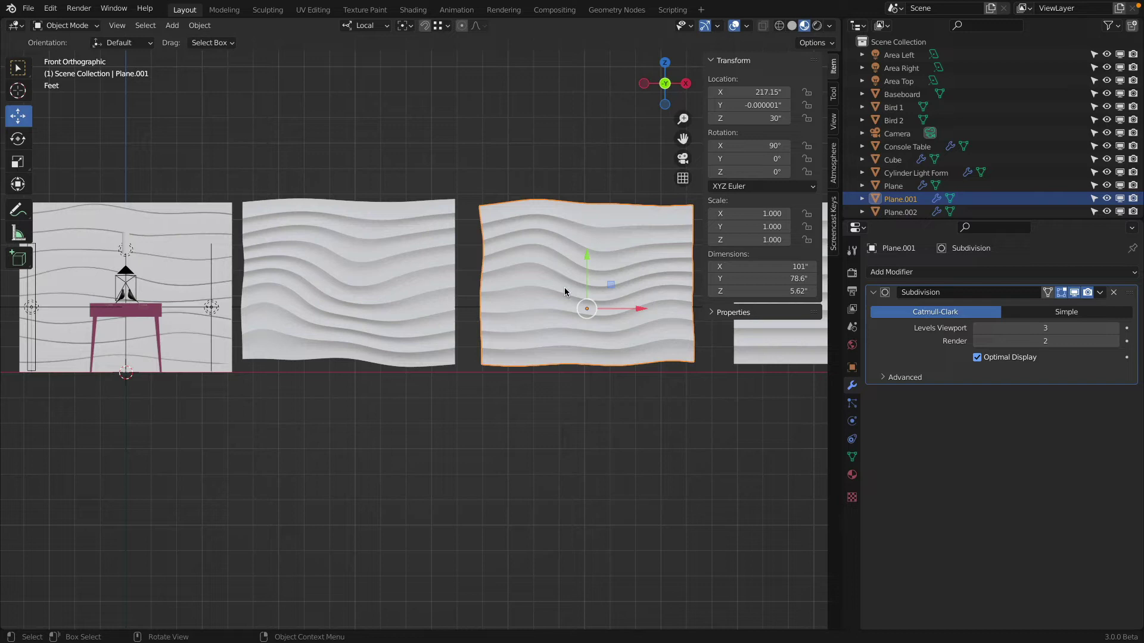
key(KP_Decimal)
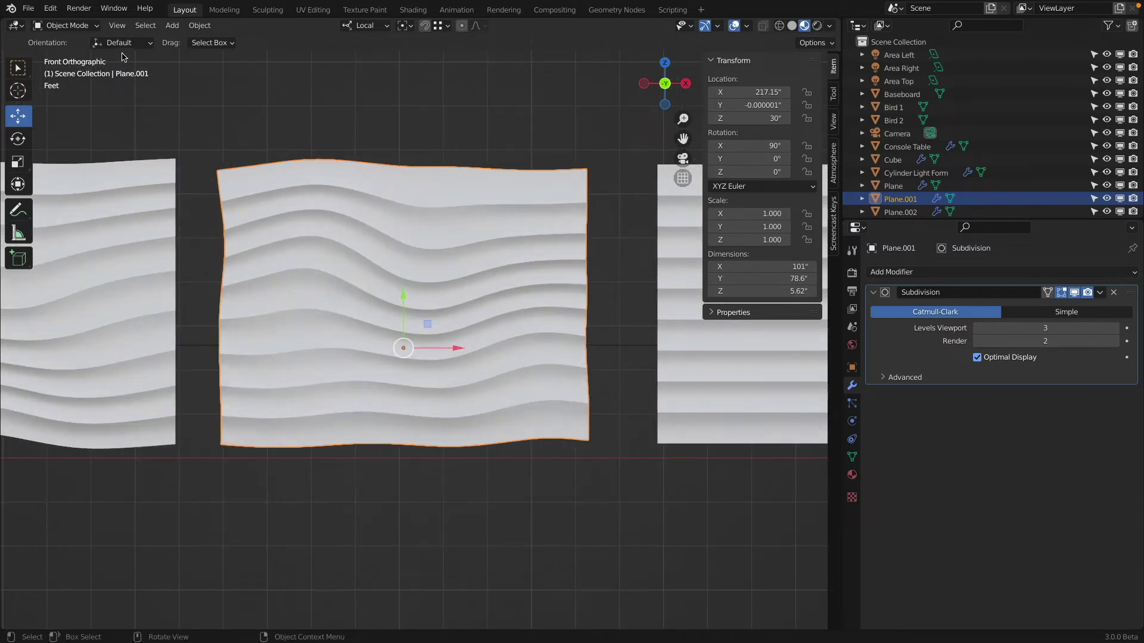
click(66, 25)
click(60, 52)
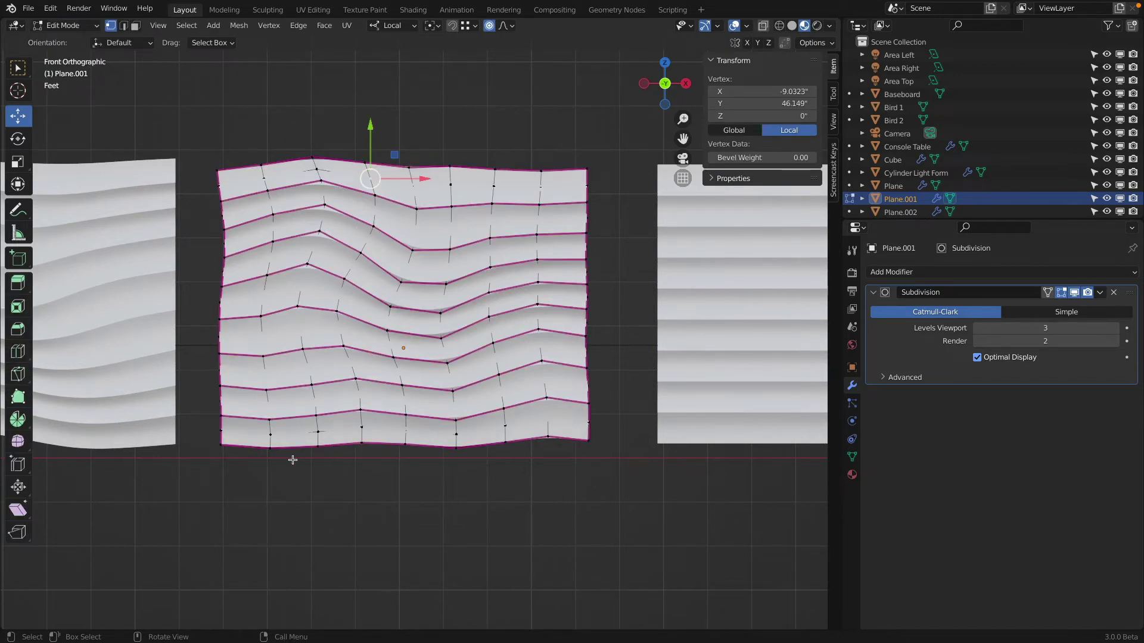
click(223, 455)
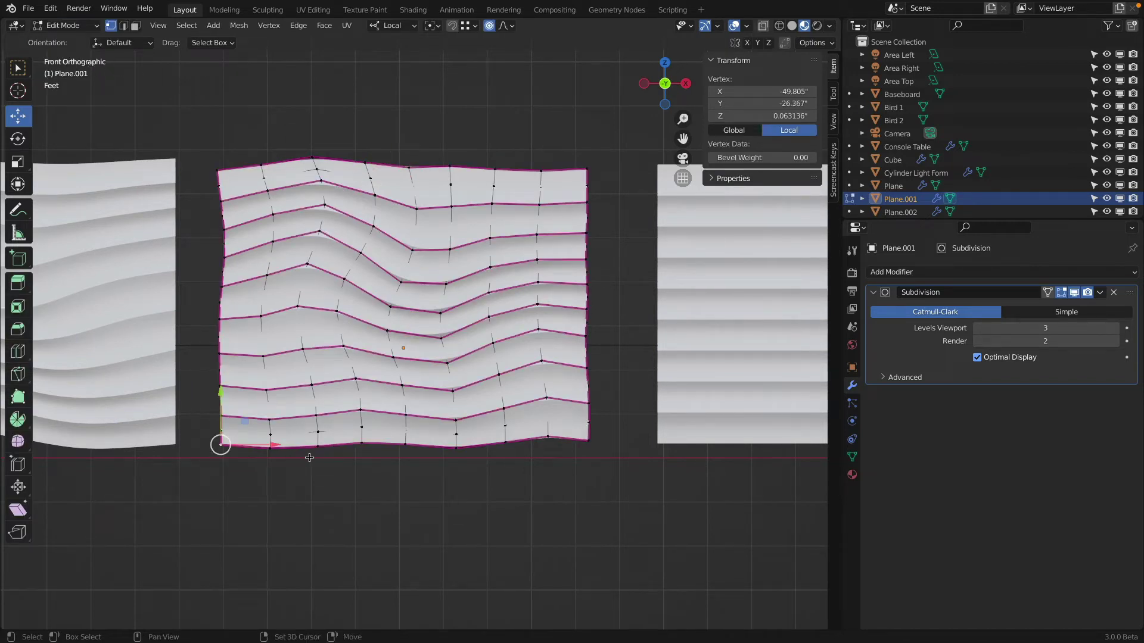
ctrl+click(360, 445)
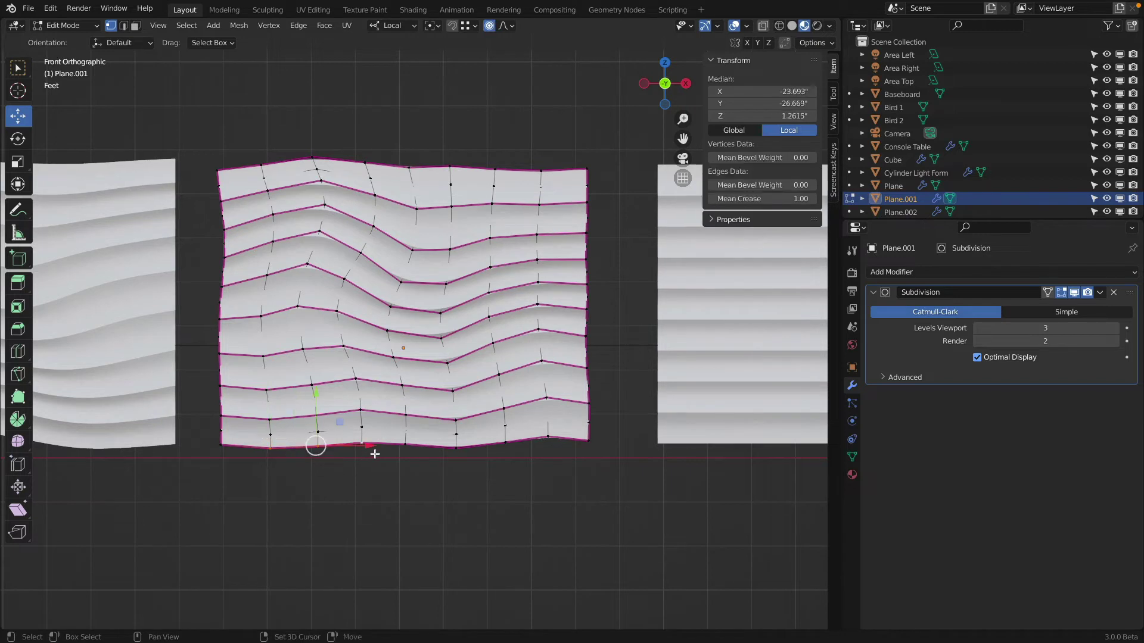
ctrl+click(441, 456)
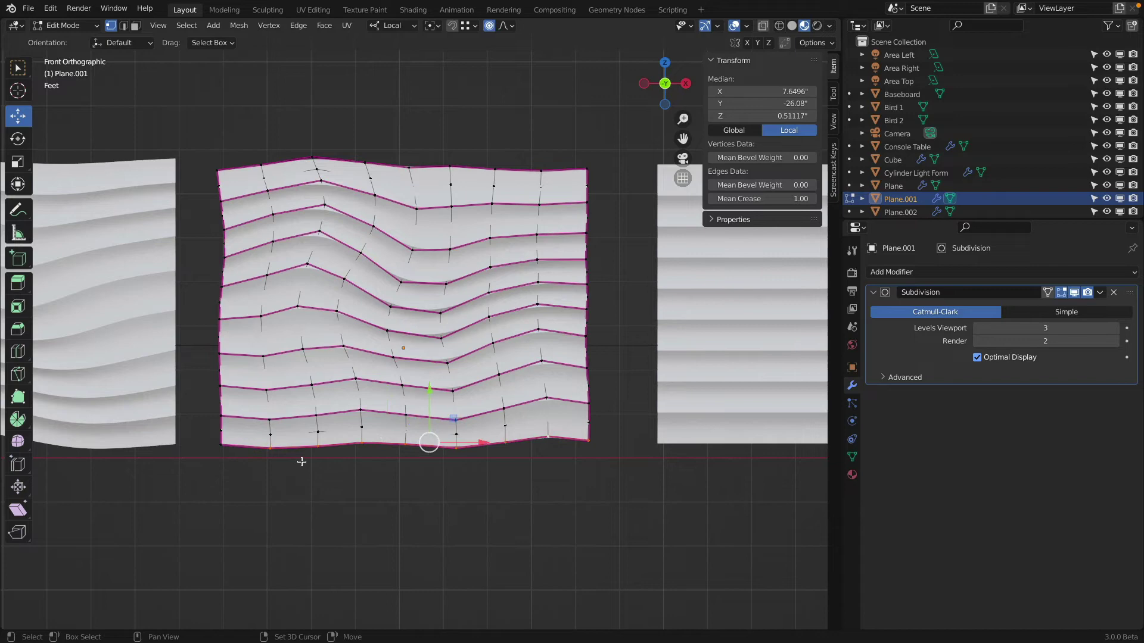
ctrl+click(231, 451)
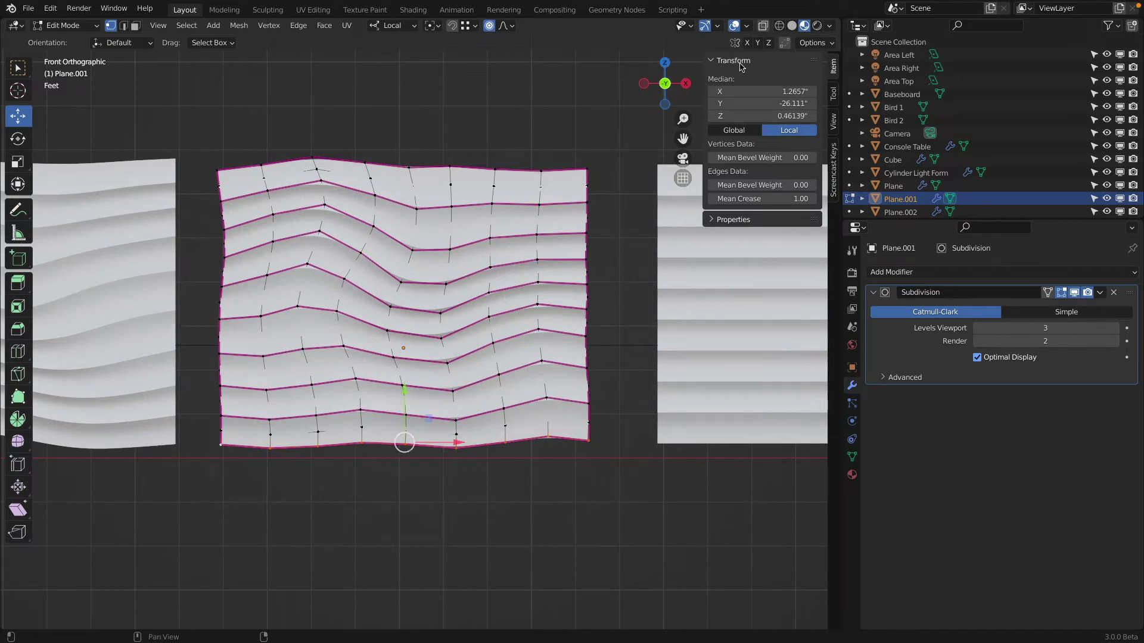
- In wireframe with proportional editing off, flatten the middle panel's bottom and top edges by scaling each along local Y
click(781, 26)
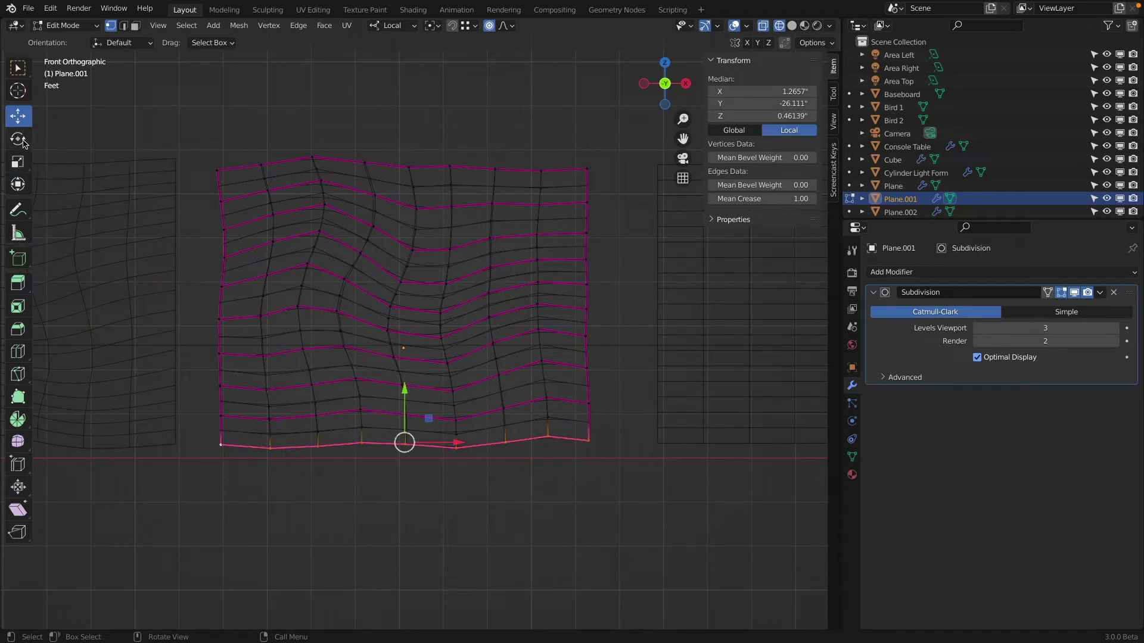
click(22, 184)
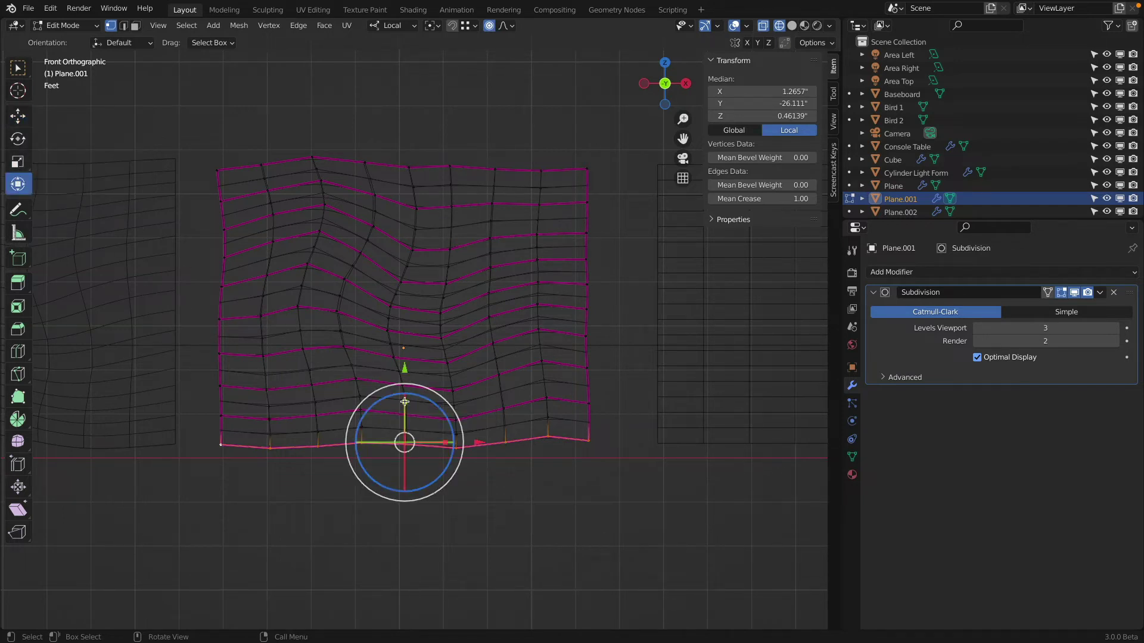
drag(404, 404, 405, 405)
drag(405, 403, 405, 448)
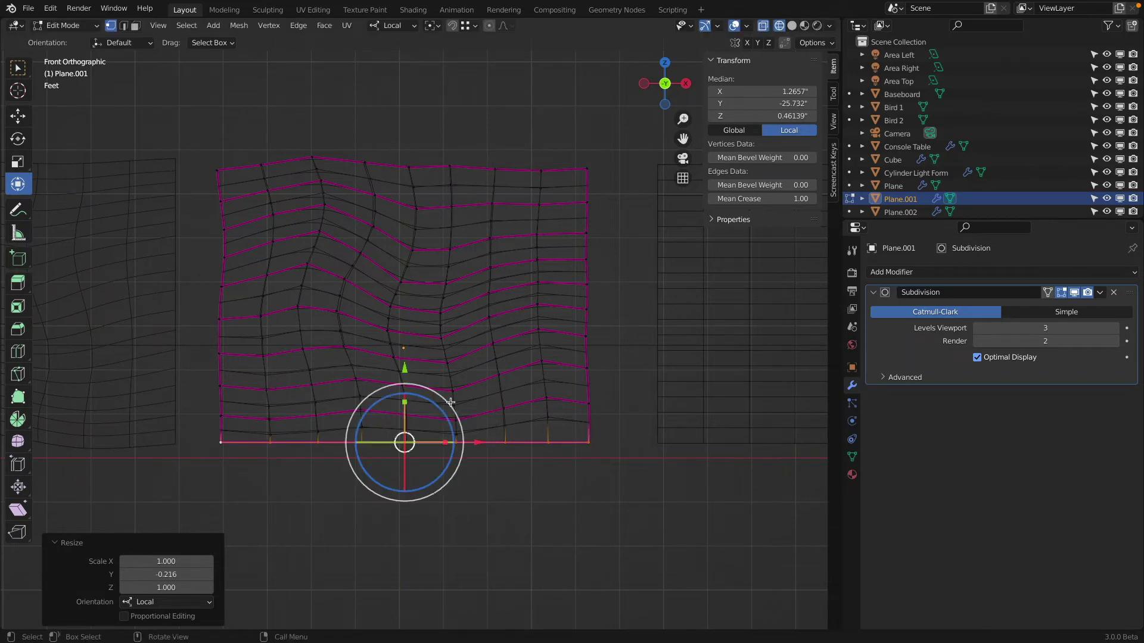
alt+click(279, 160)
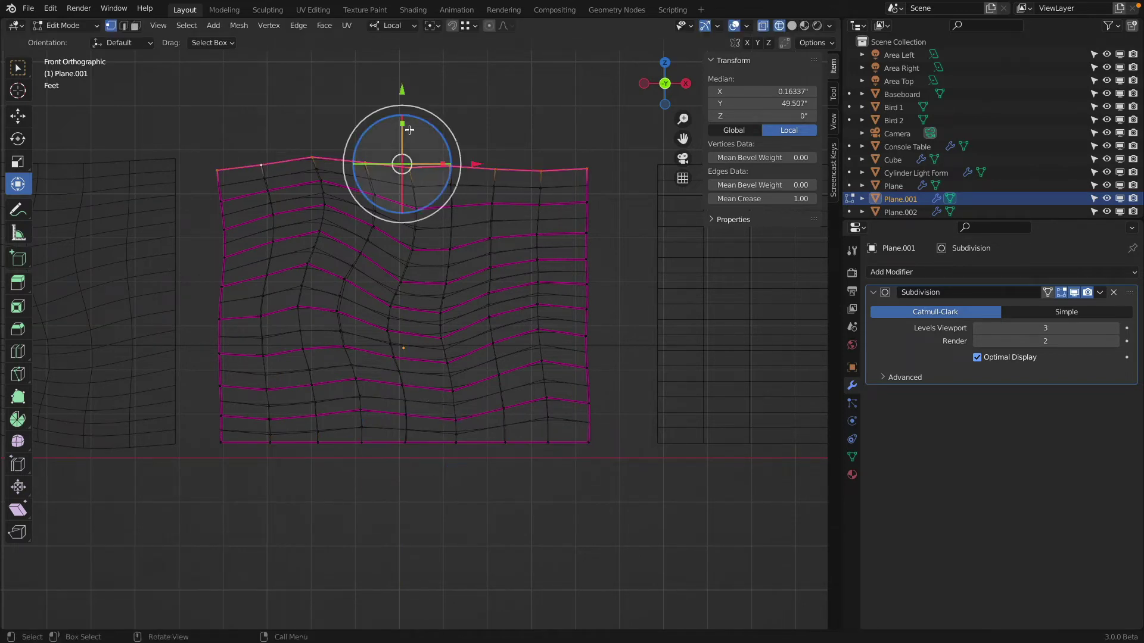
drag(402, 125, 403, 189)
drag(405, 121, 404, 181)
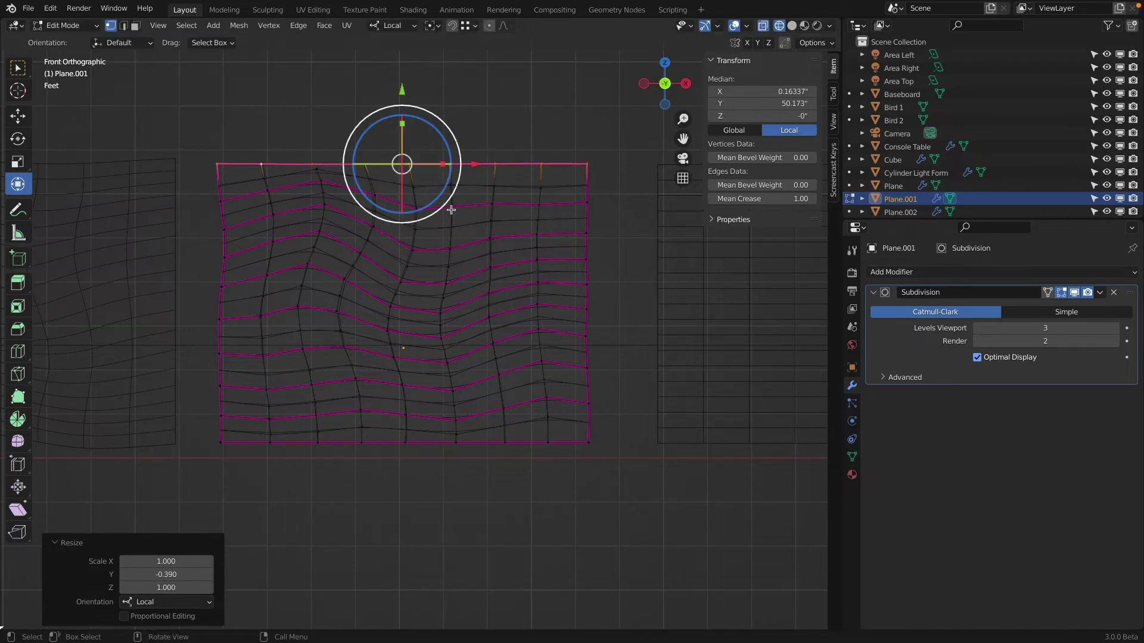
- Straighten the middle panel's left and right edges by scaling each edge loop along local X
alt+click(479, 186)
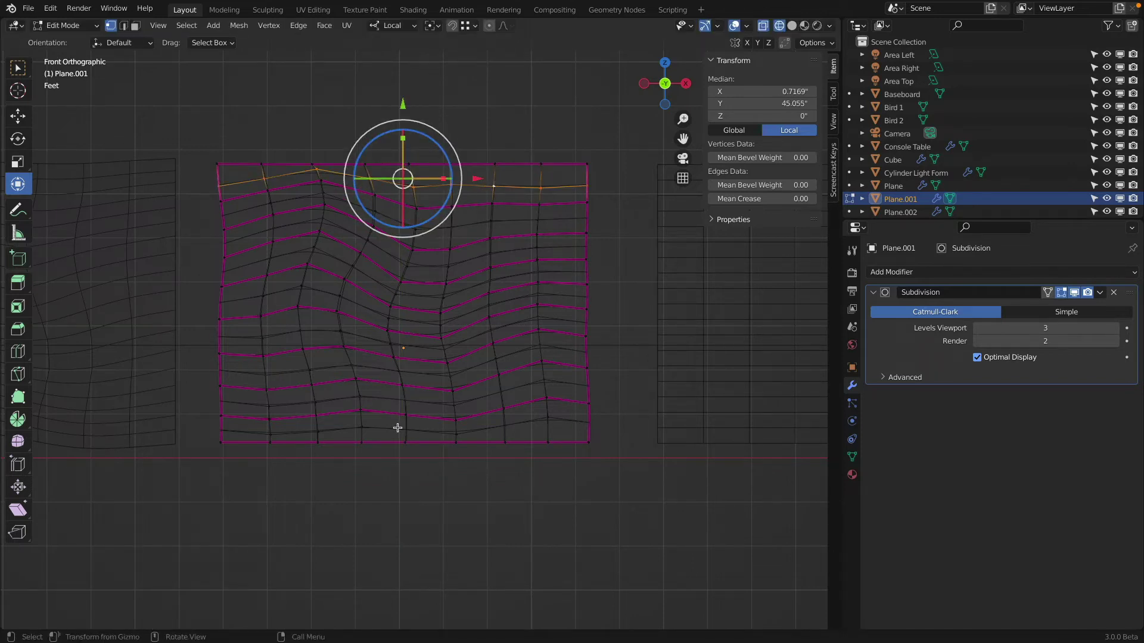
alt+click(317, 421)
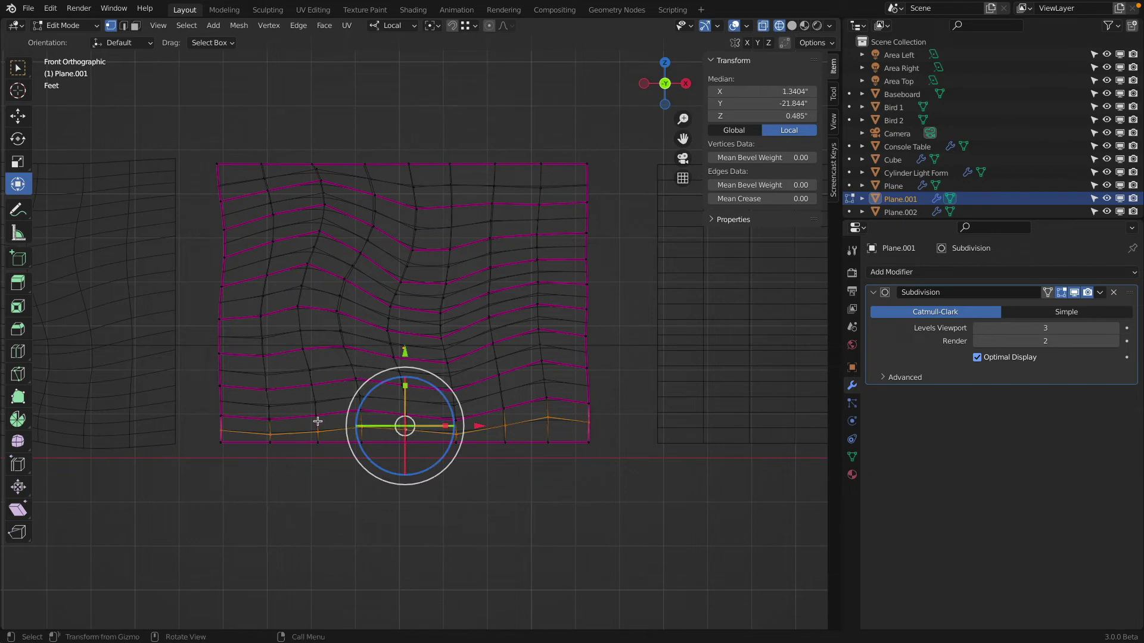
alt+click(218, 337)
alt+click(218, 332)
drag(261, 304, 232, 303)
alt+click(586, 297)
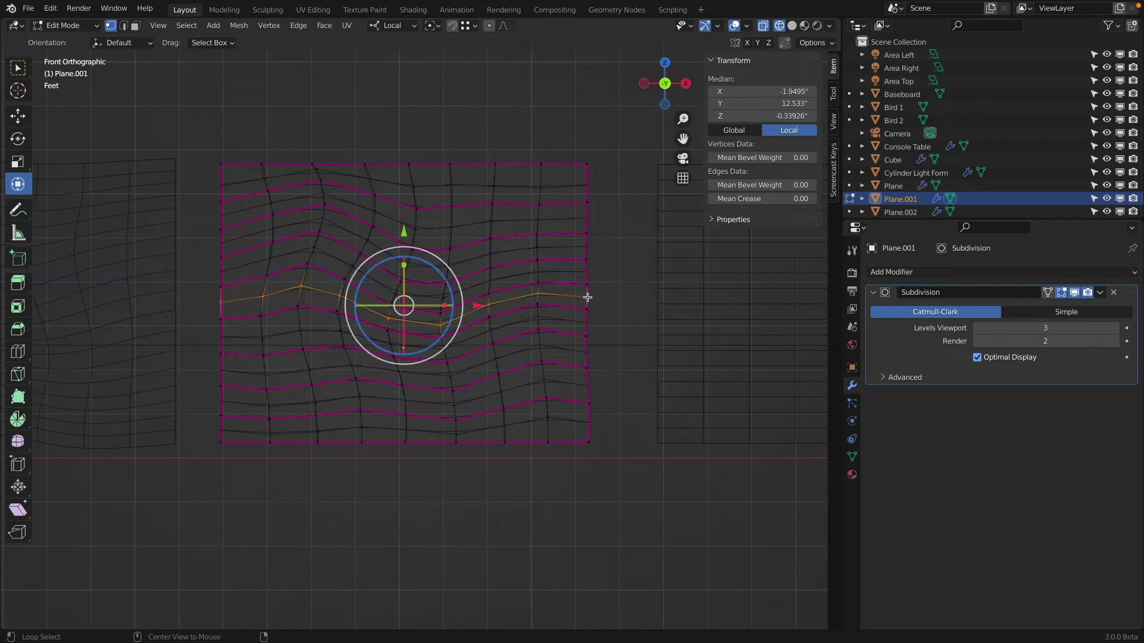
alt+click(587, 287)
mouse_move(628, 303)
mouse_down()
mouse_move(580, 301)
mouse_move(644, 293)
mouse_up()
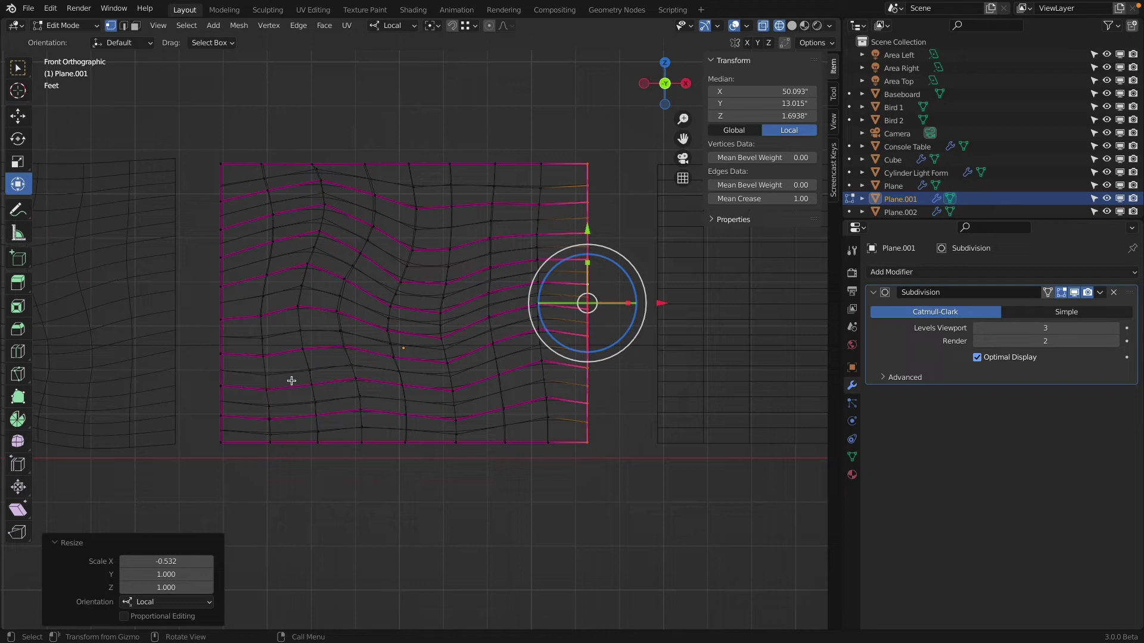
- Snap the 3D cursor midway between the panel's two bottom corner vertices and return to Object Mode
click(592, 446)
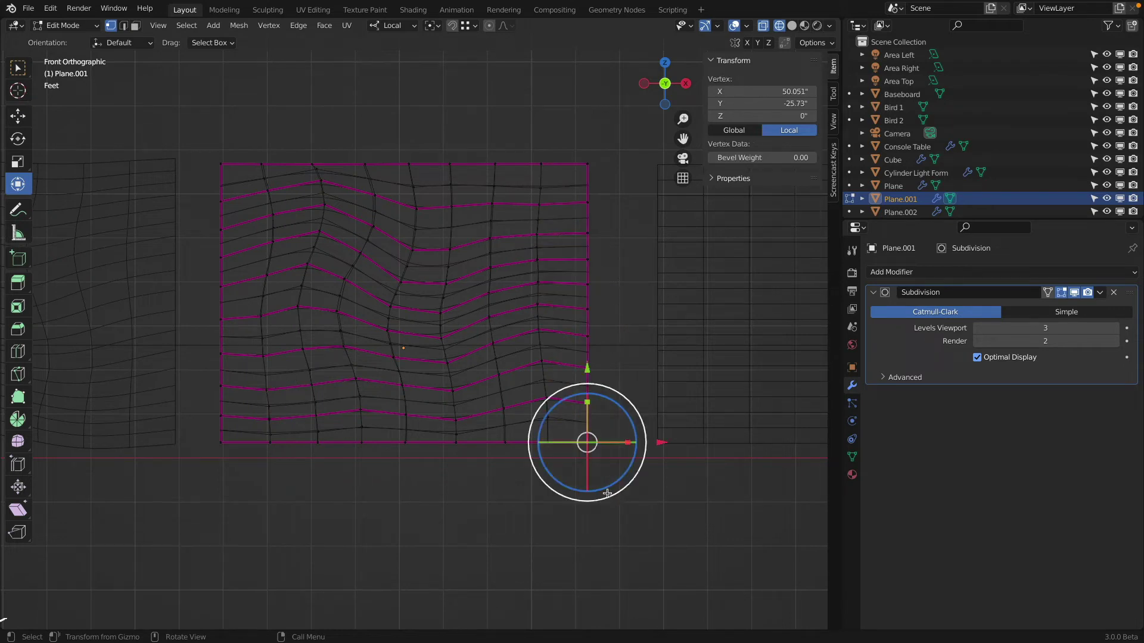
shift+click(221, 449)
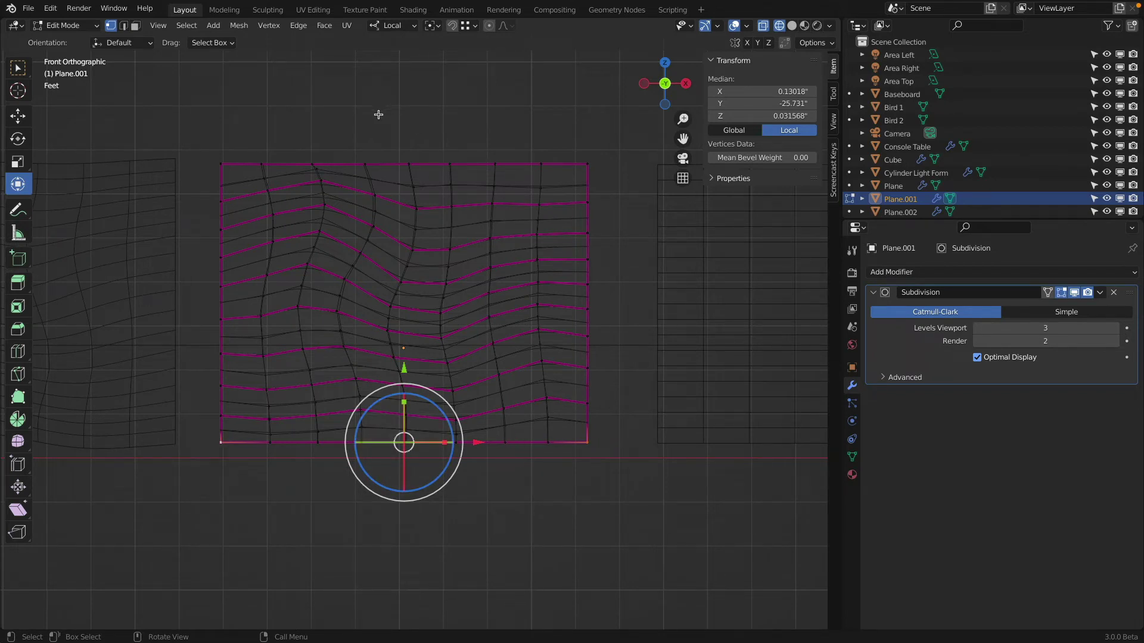
key(shift+s)
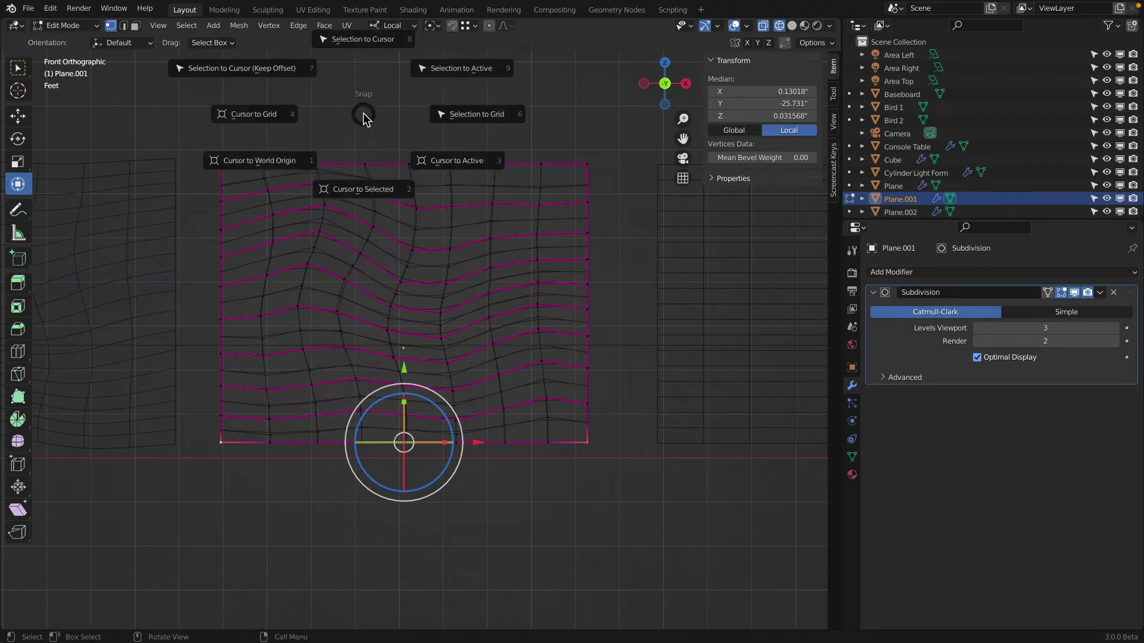
click(364, 190)
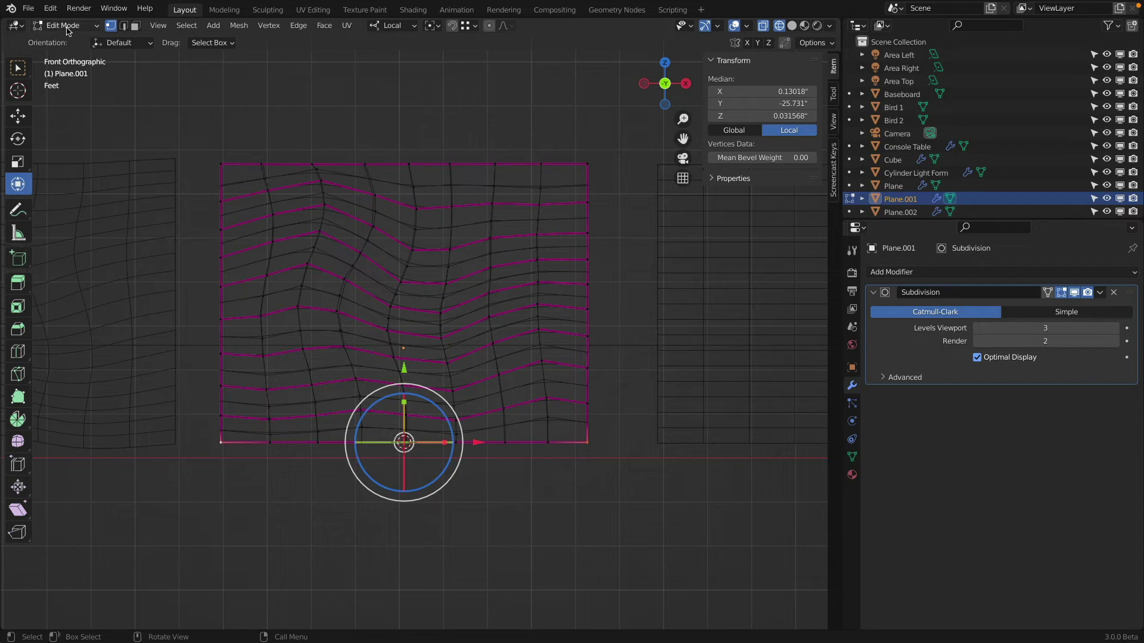
click(67, 31)
click(63, 28)
- In Edit Mode, select the panel's whole bottom edge loop and flatten its depth by scaling it repeatedly along local Z
middle_drag(369, 227, 324, 225)
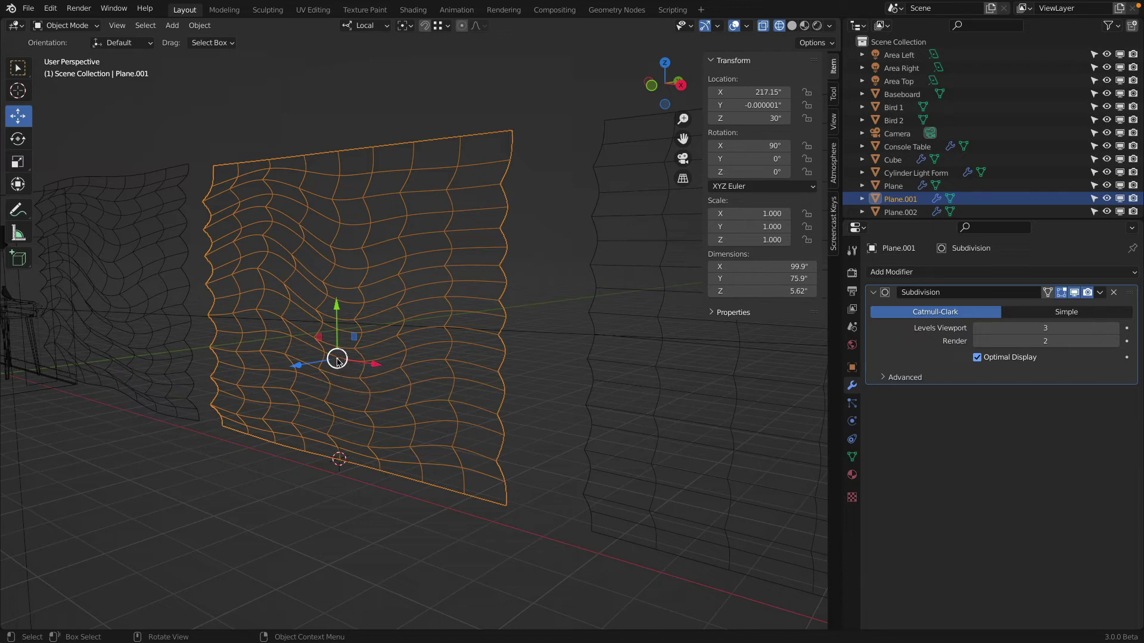
middle_drag(338, 361, 358, 296)
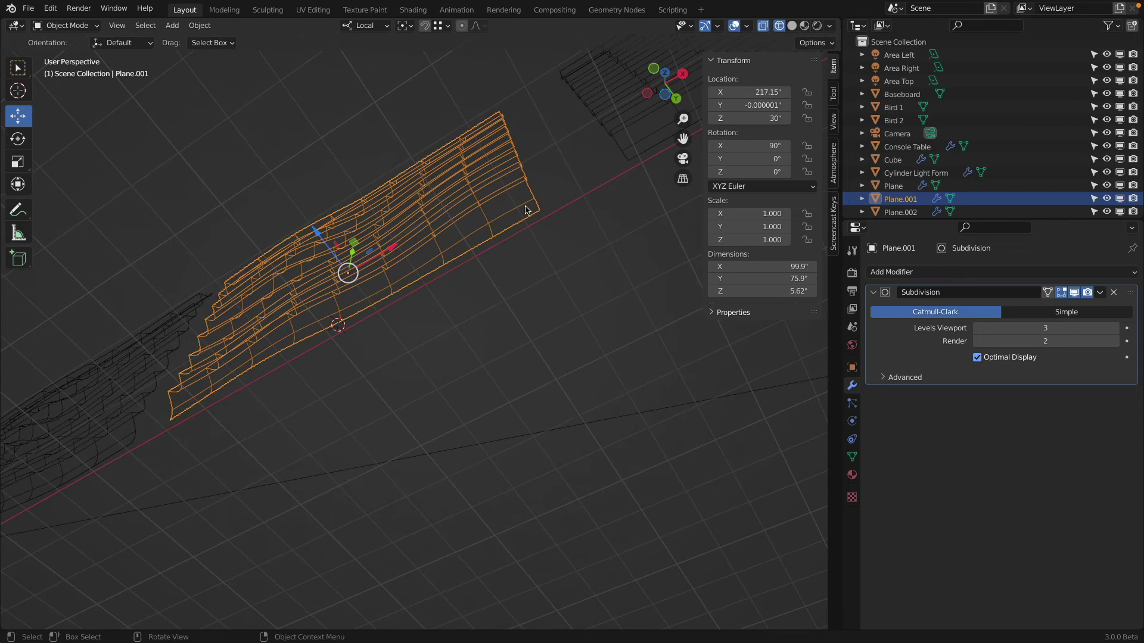
key(Tab)
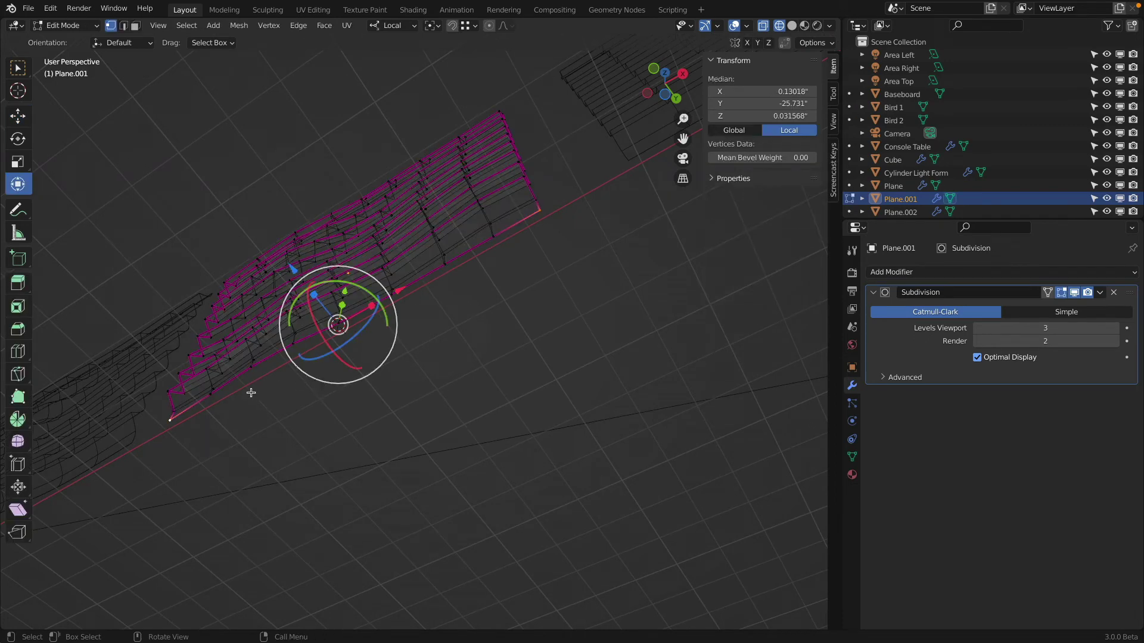
alt+click(237, 380)
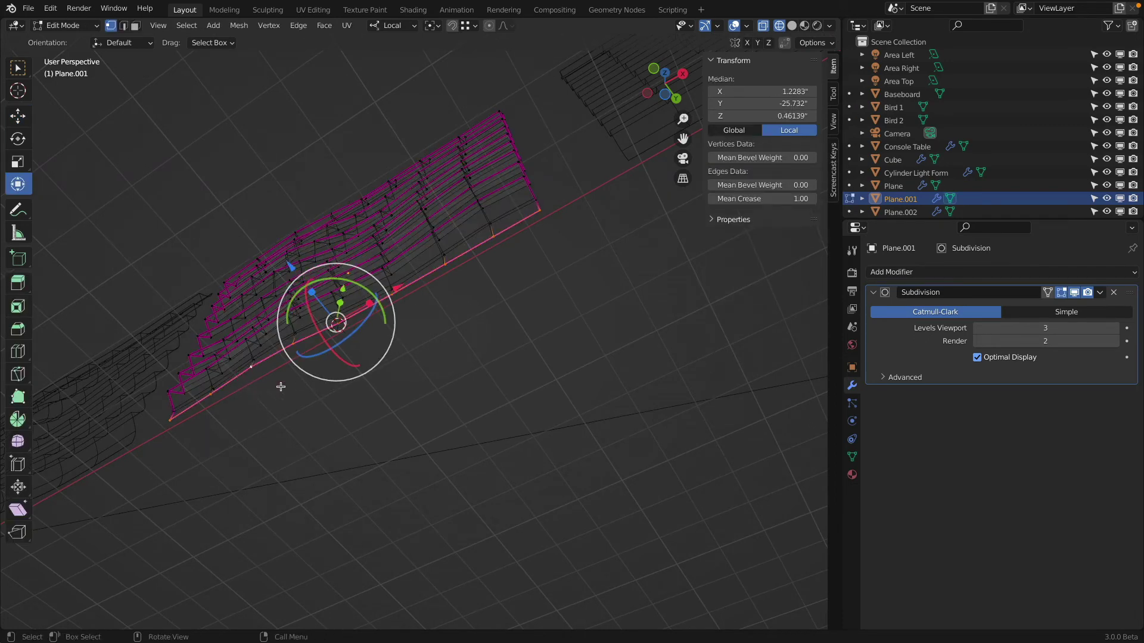
key(s)
key(z)
click(313, 295)
key(s)
key(z)
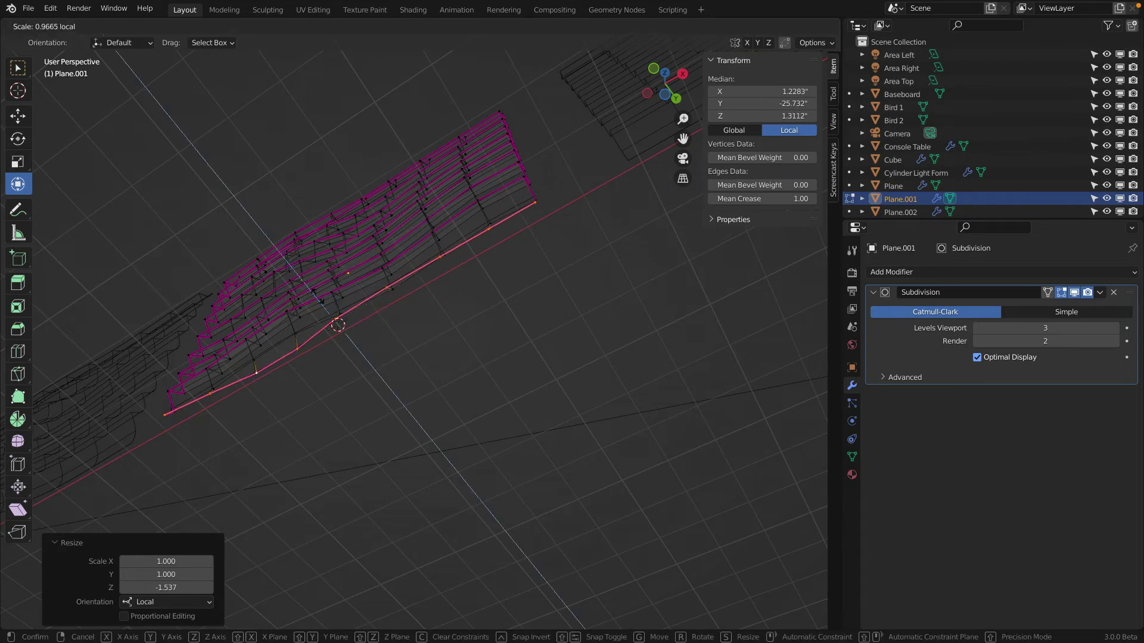
click(331, 314)
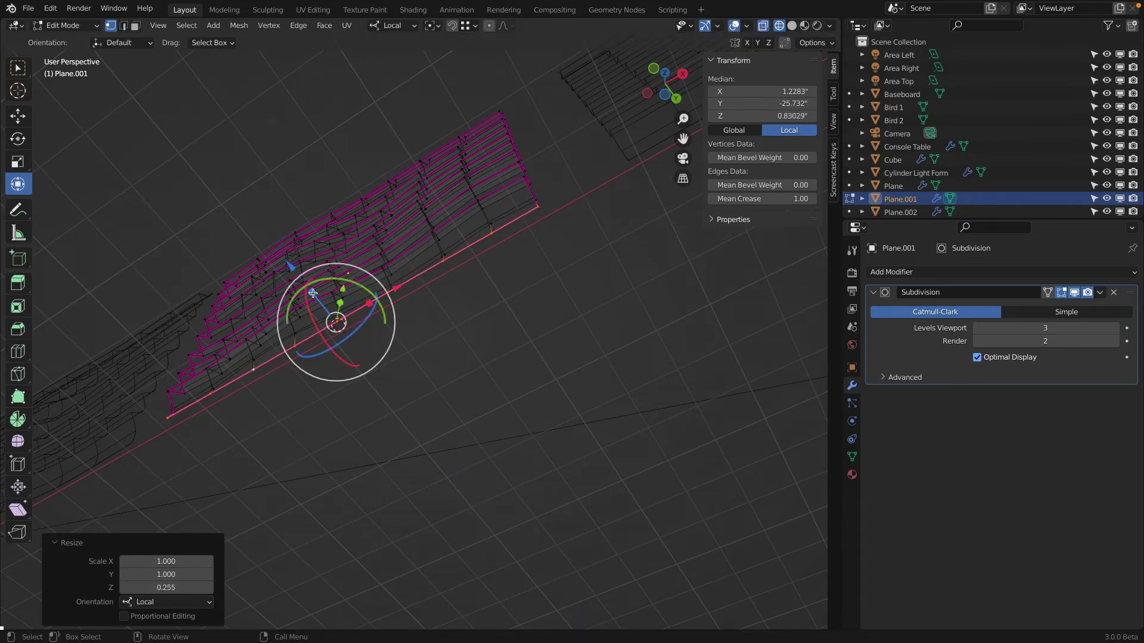
key(s)
key(z)
click(332, 313)
- Select both bottom corner vertices of the flattened edge, snap the 3D cursor to them, and switch to Object Mode
mouse_move(473, 243)
middle_down()
mouse_move(439, 280)
mouse_move(409, 386)
mouse_move(480, 345)
mouse_move(502, 309)
middle_up()
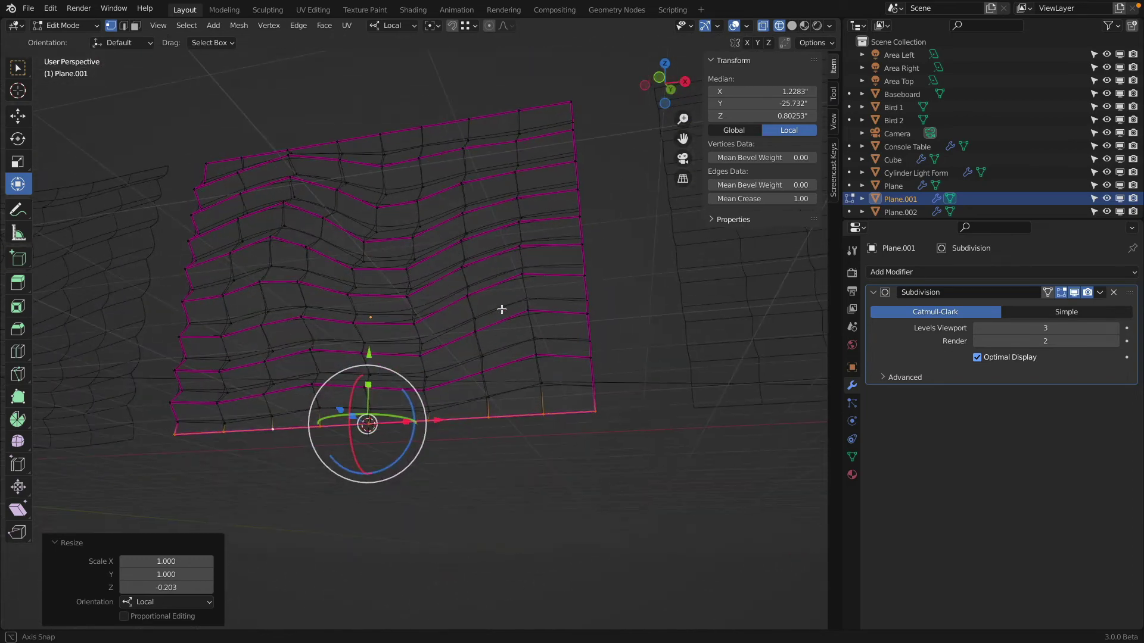
middle_drag(362, 225, 227, 420)
click(202, 454)
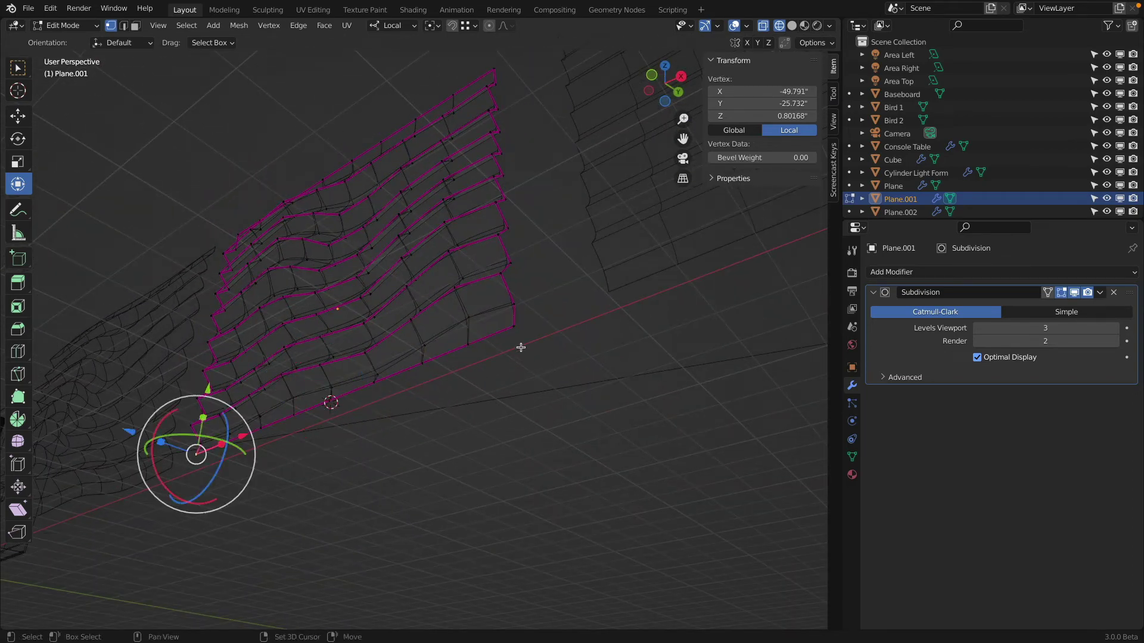
shift+click(463, 348)
key(shift+s)
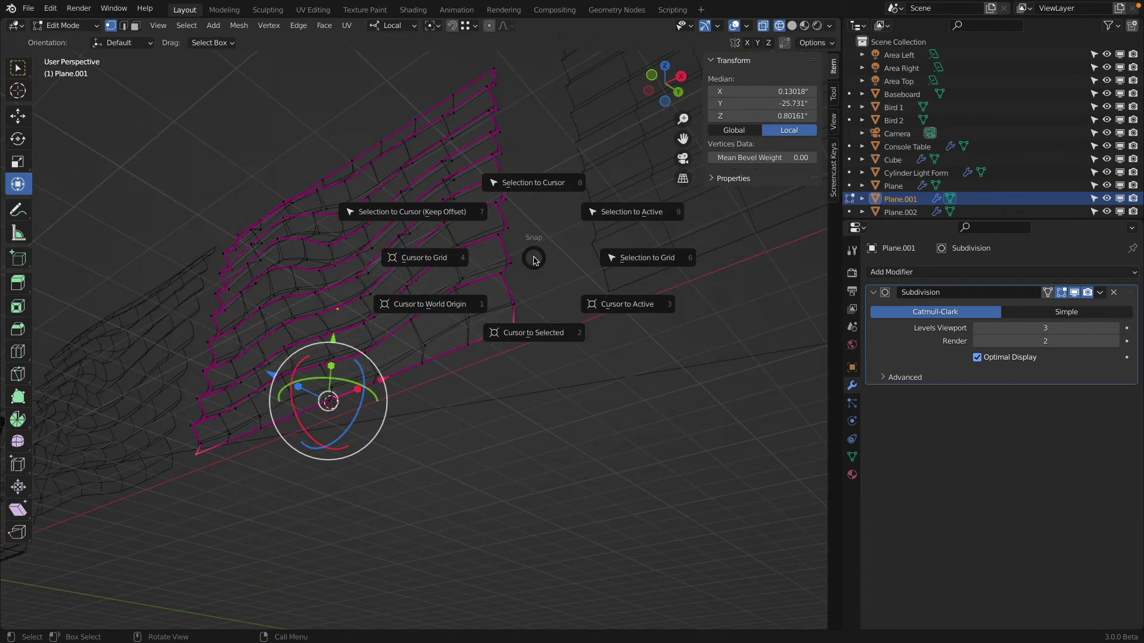
click(526, 331)
click(65, 25)
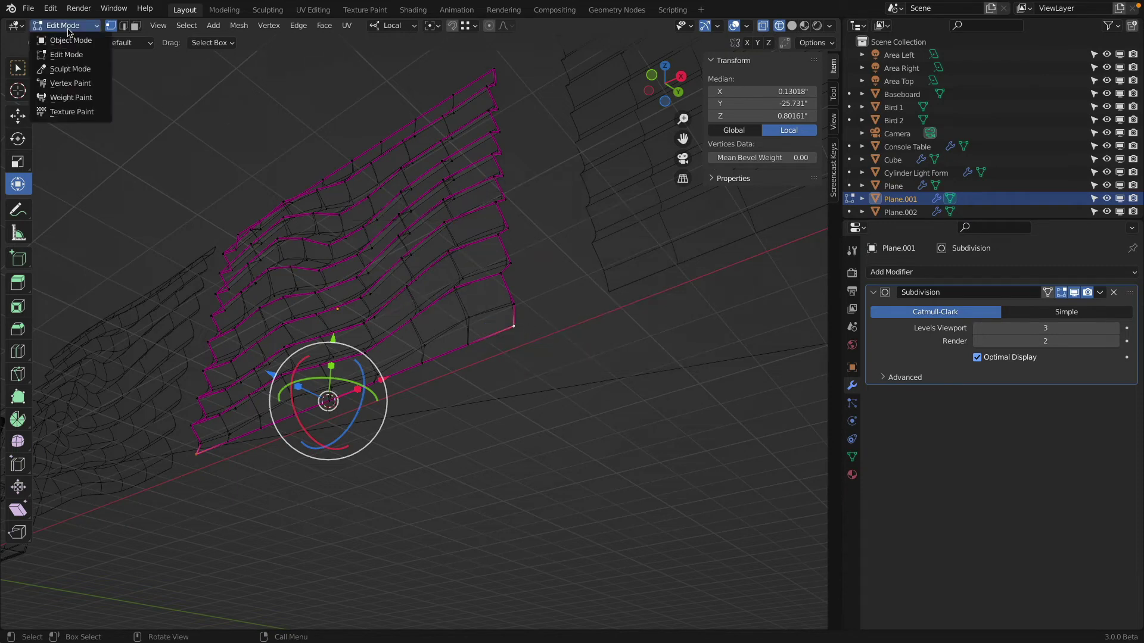
click(59, 36)
- Set the middle panel's origin to the 3D cursor on its bottom edge
right_click(269, 158)
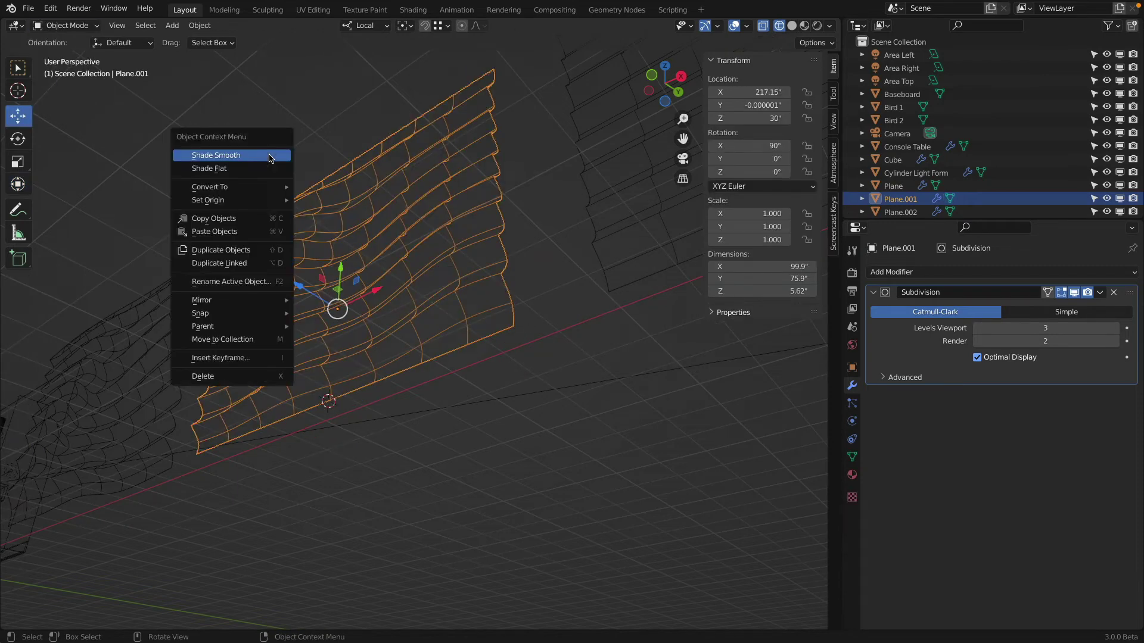
mouse_move(268, 204)
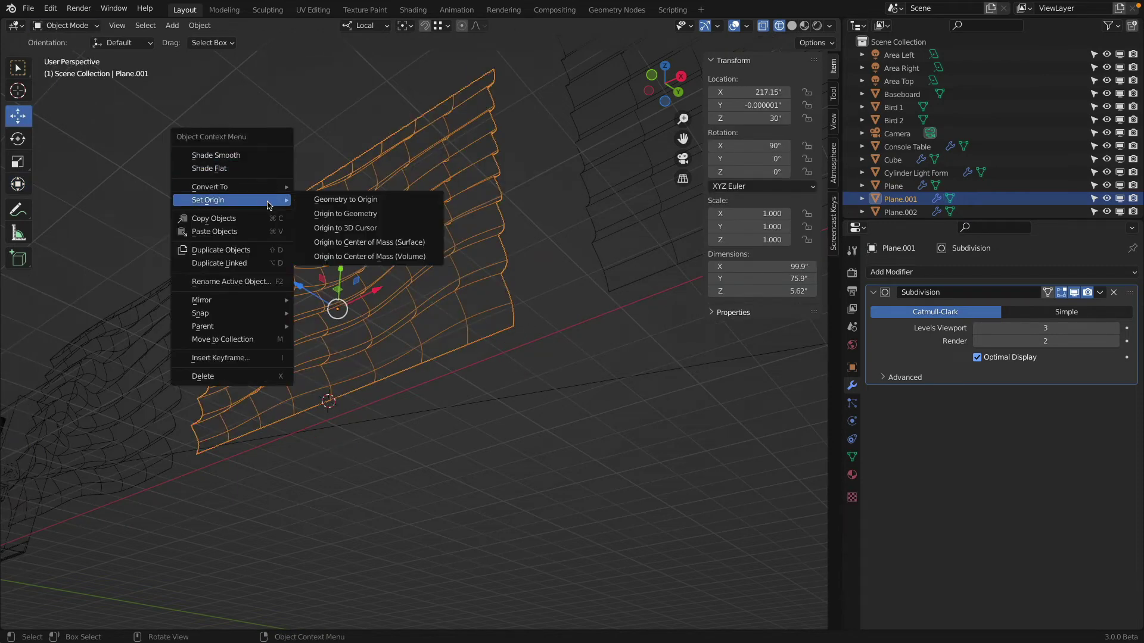
right_click(475, 206)
mouse_move(475, 249)
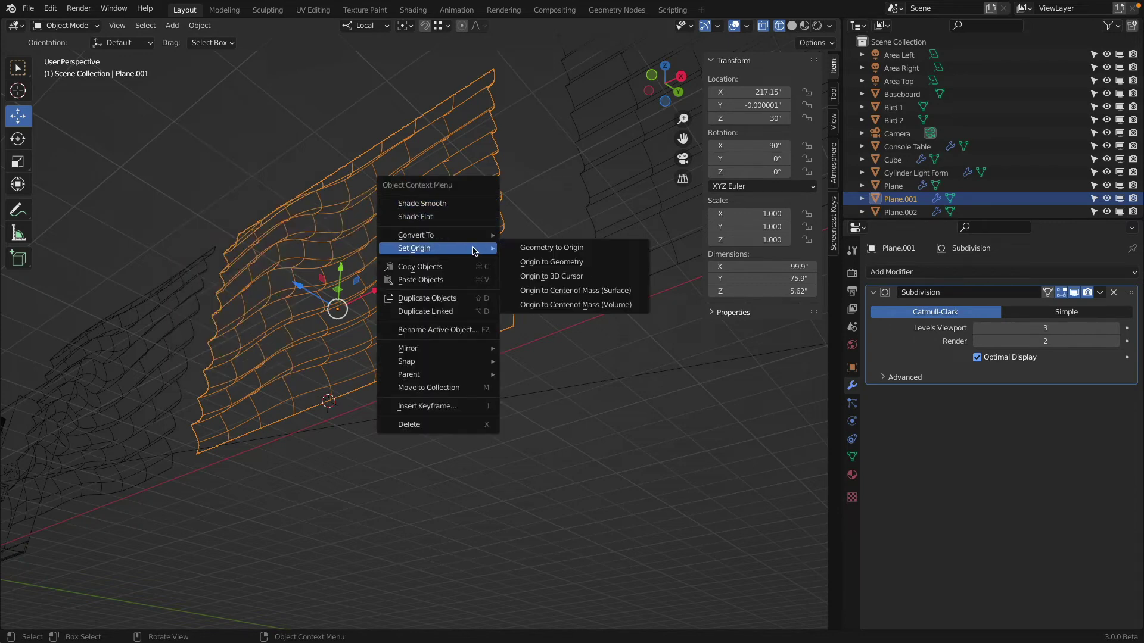
click(574, 276)
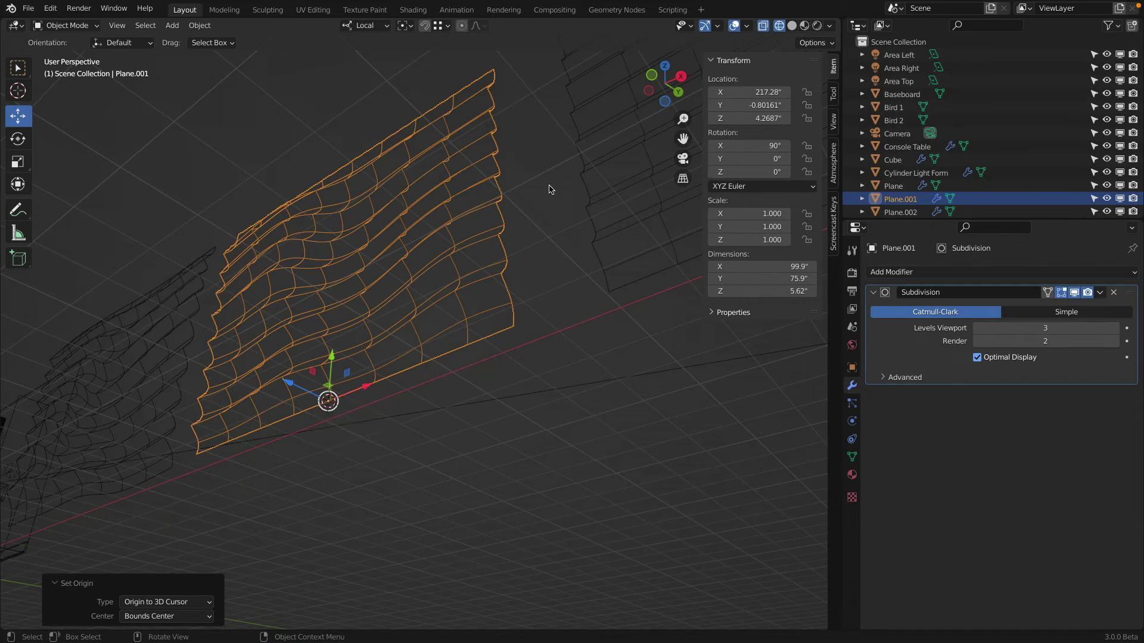
key(s)
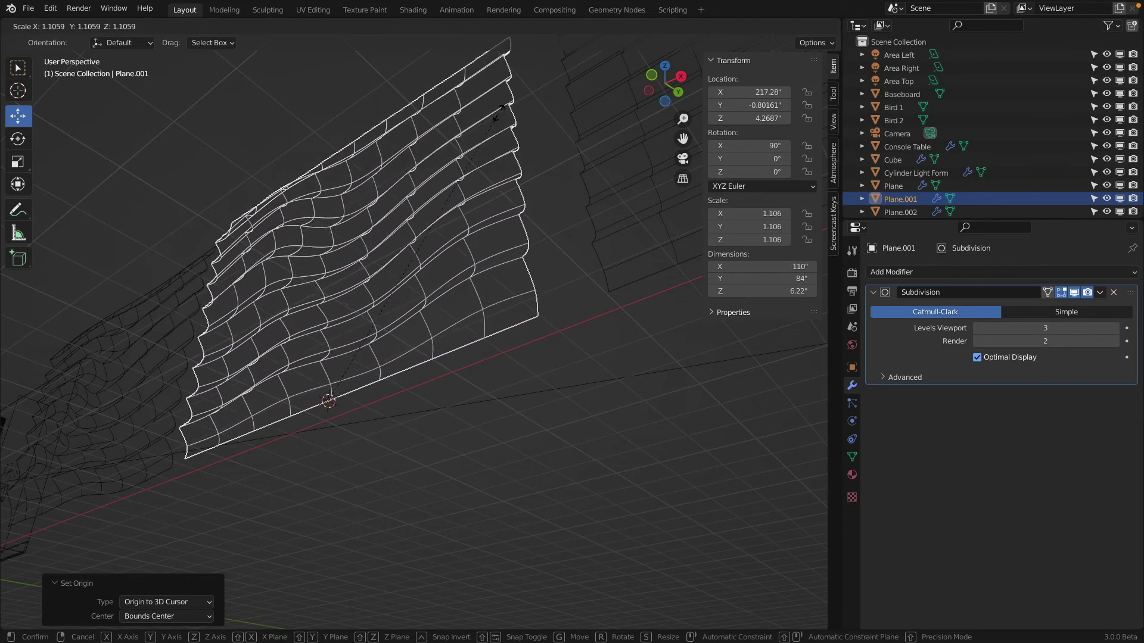
key(Escape)
middle_drag(454, 159, 507, 243)
key(s)
key(Escape)
click(596, 186)
key(KP_Decimal)
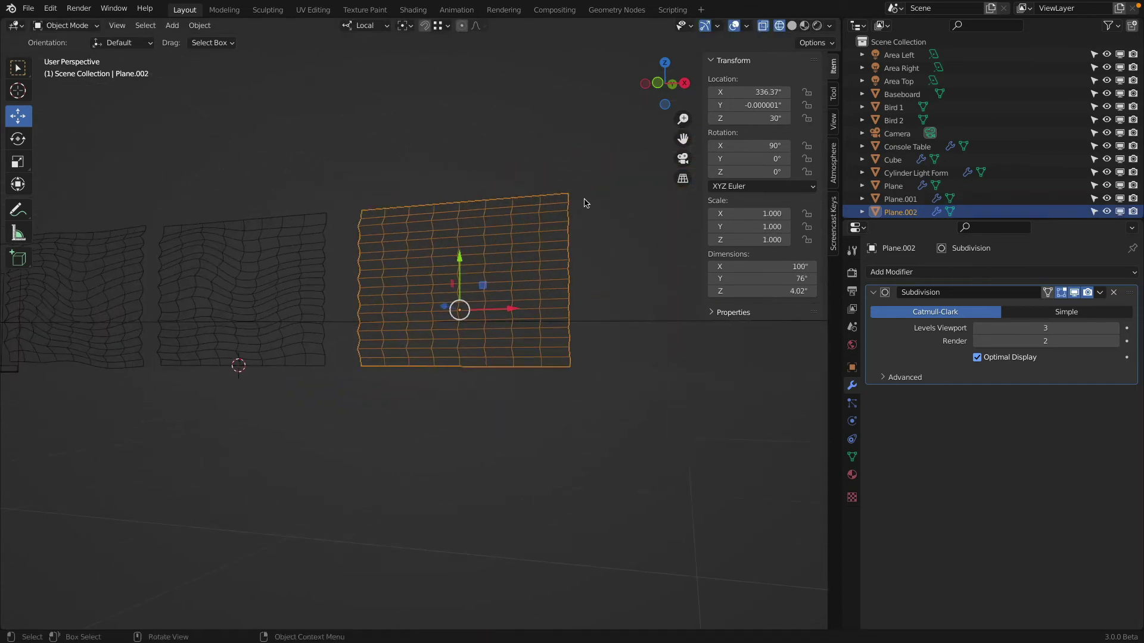
key(s)
key(Escape)
- Select the middle wall panel and move it about -225.7" along local X to the console table scene
middle_drag(294, 247, 510, 313)
click(421, 256)
key(KP_Decimal)
scroll(447, 268, down, 3)
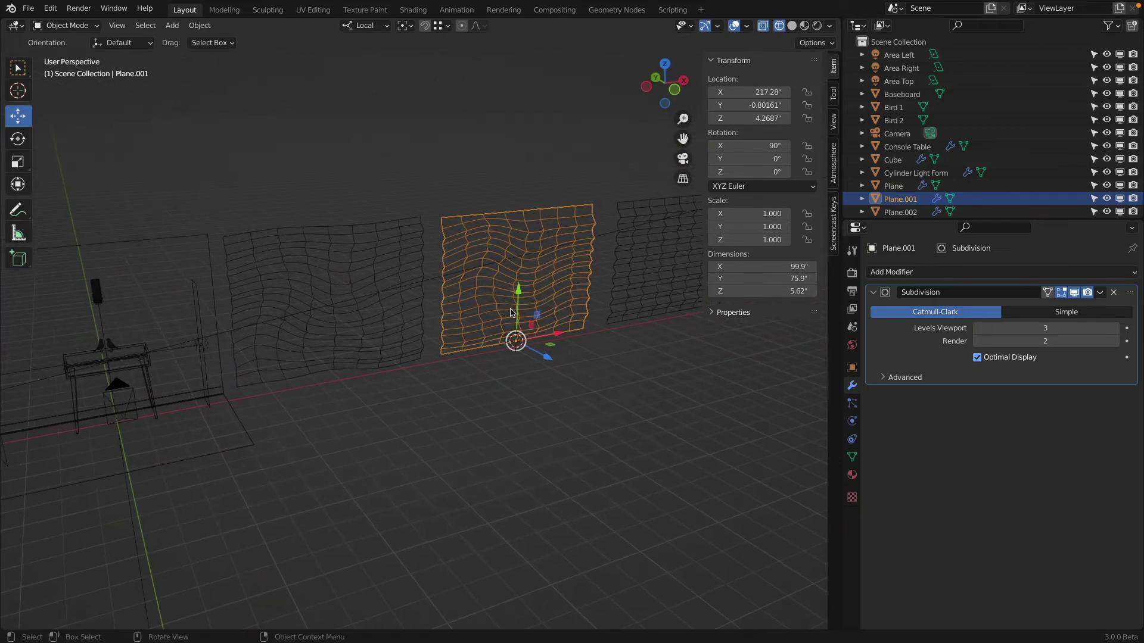
drag(555, 333, 128, 408)
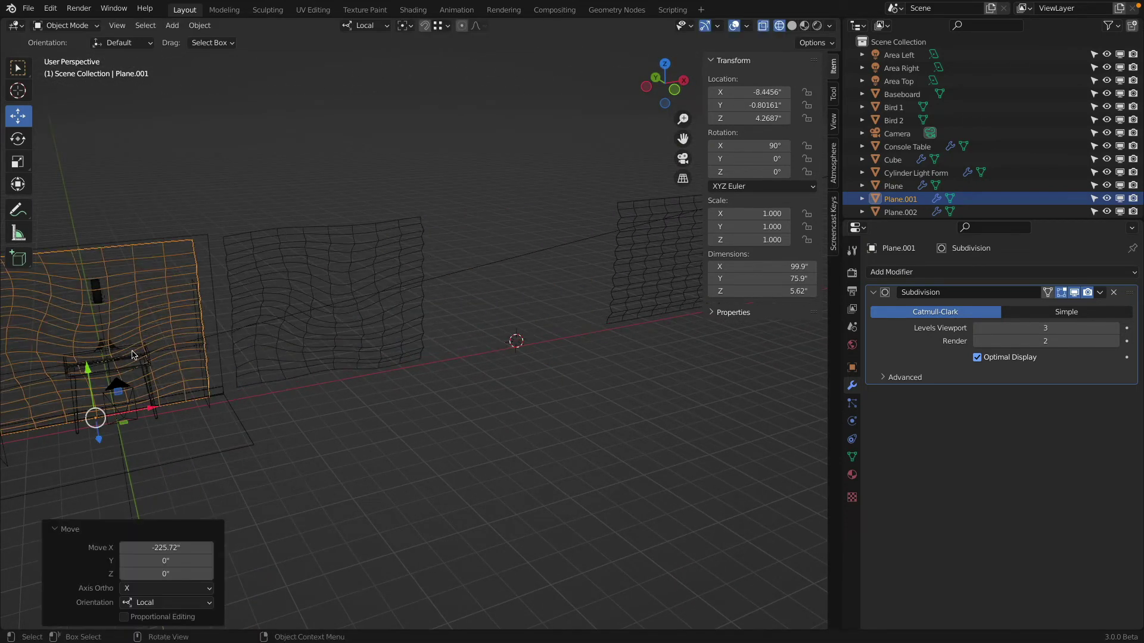
- In solid shading, raise the panel about 6" and move it back about 9.8" along local Z toward the wall
mouse_move(128, 408)
shift+middle_down()
mouse_move(402, 225)
mouse_move(432, 316)
shift+middle_up()
key(shift+z)
drag(431, 280, 440, 245)
drag(444, 325, 324, 354)
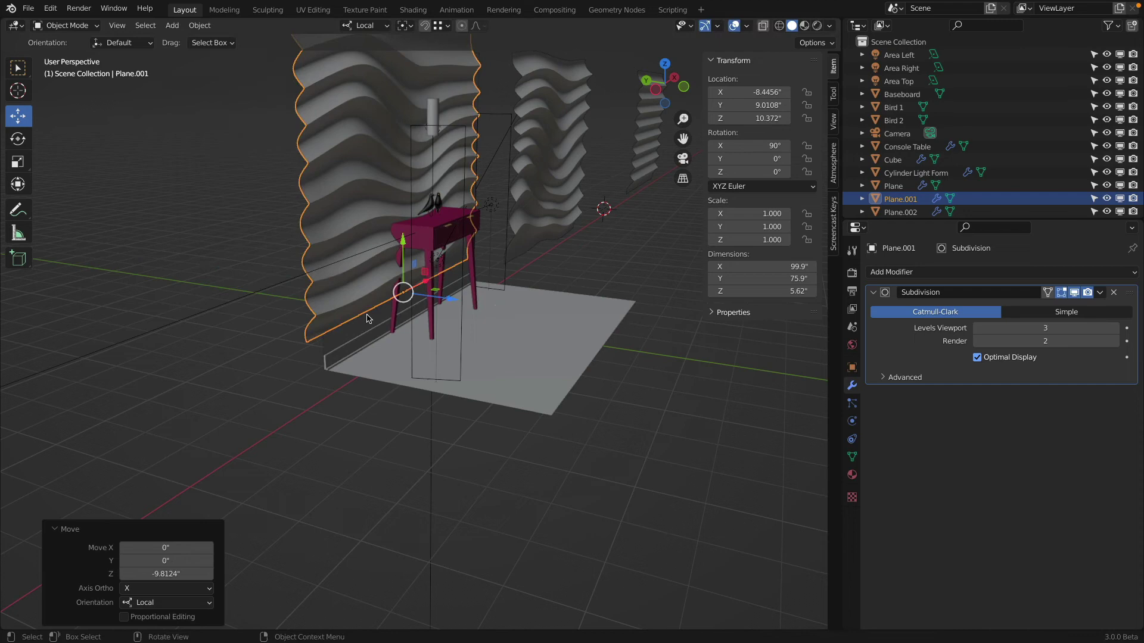
- In a left orthographic wireframe view, lower the panel about 6.4" along local Y toward the top of the baseboard
scroll(391, 296, up, 6)
scroll(391, 296, down, 8)
middle_drag(391, 296, 579, 170)
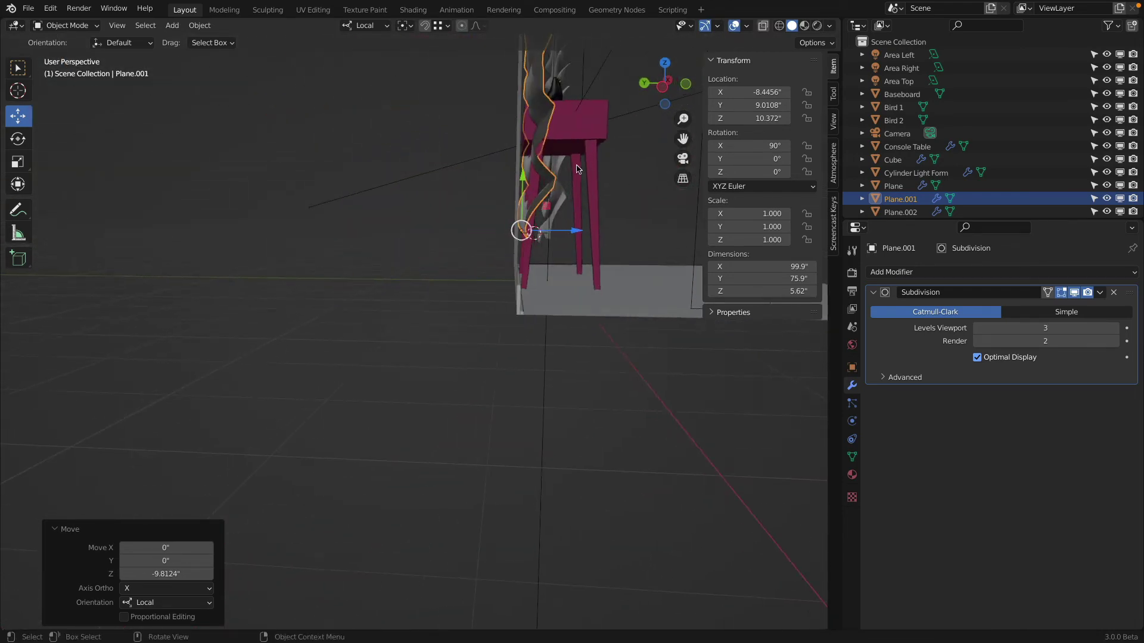
click(663, 88)
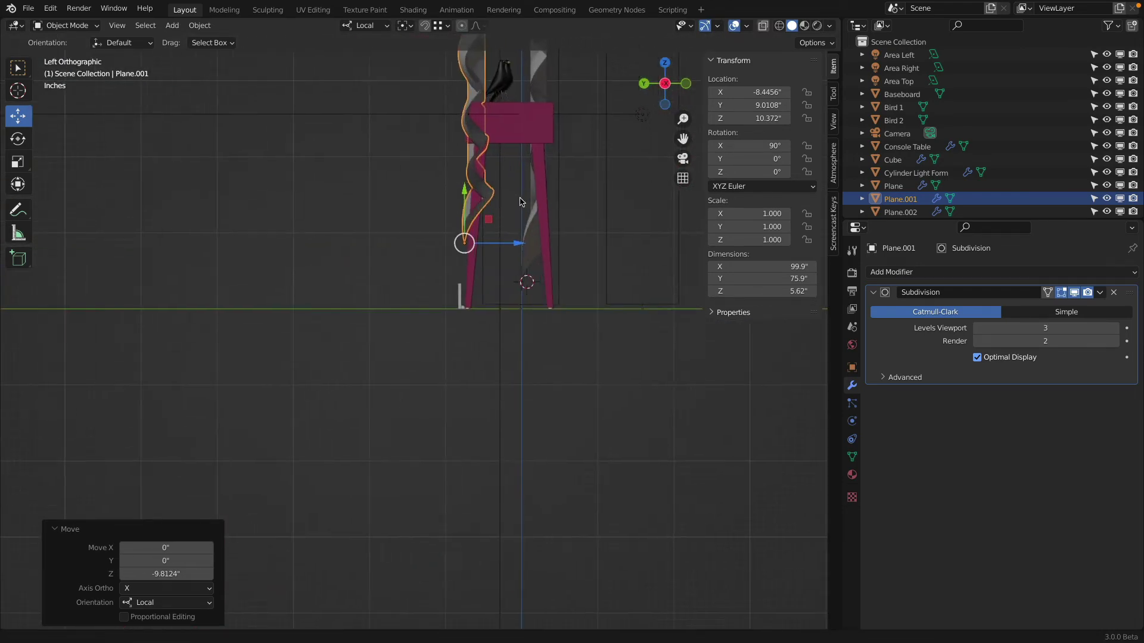
scroll(520, 199, up, 4)
key(shift+z)
scroll(391, 243, up, 1)
shift+scroll(387, 236, up, 4)
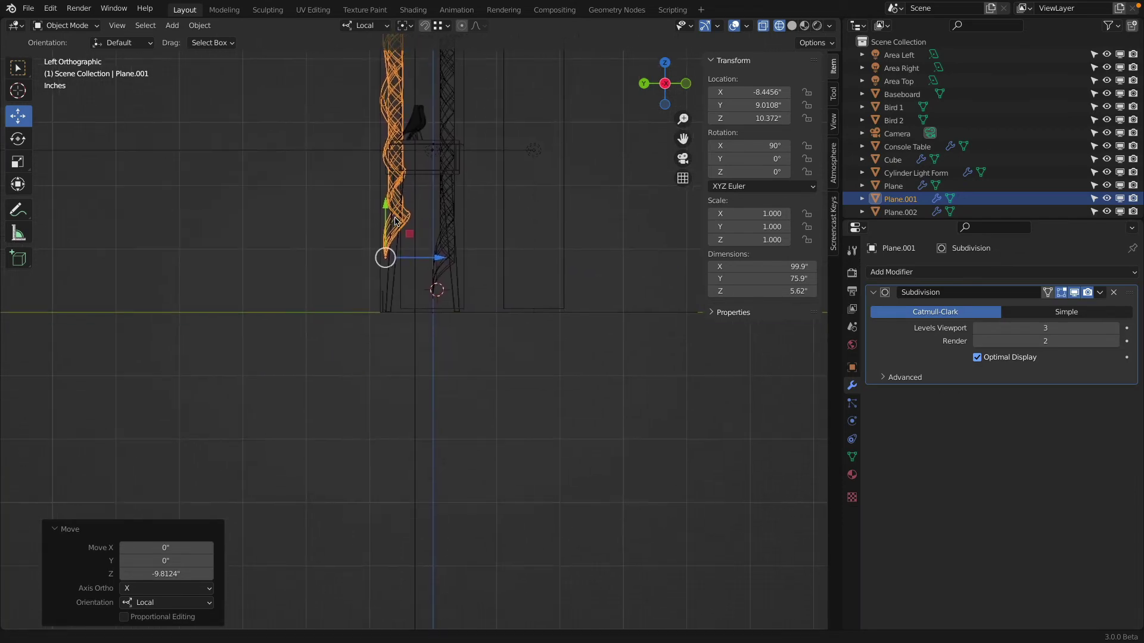
drag(385, 253, 390, 296)
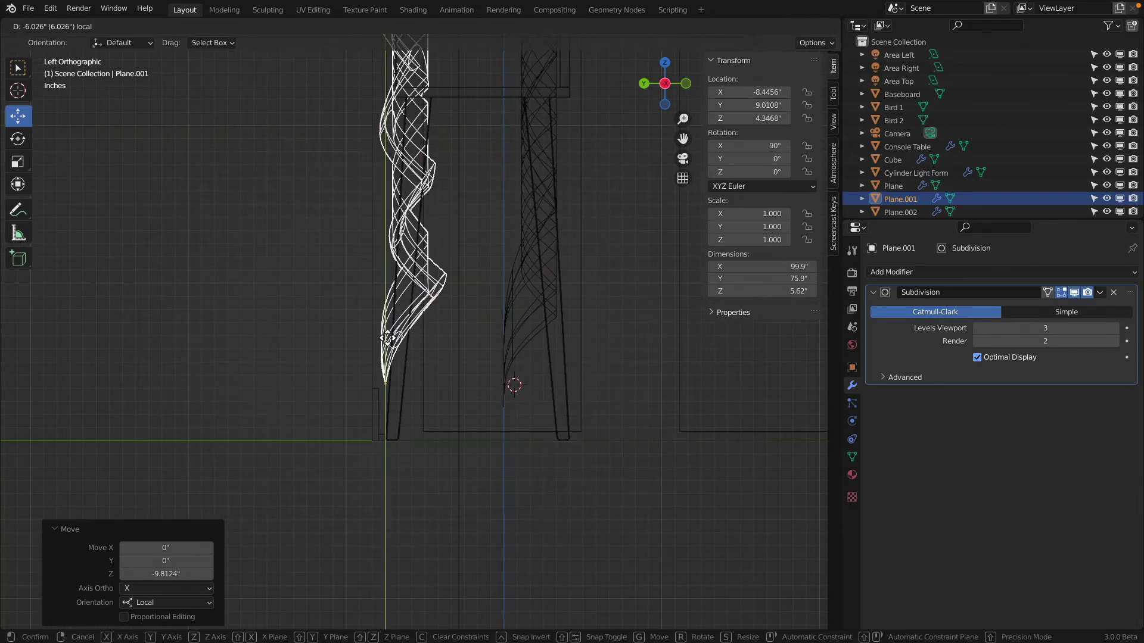
drag(390, 342, 389, 342)
- Reduce the panel's depth by scaling it to about 0.672 along local Z
scroll(456, 341, down, 5)
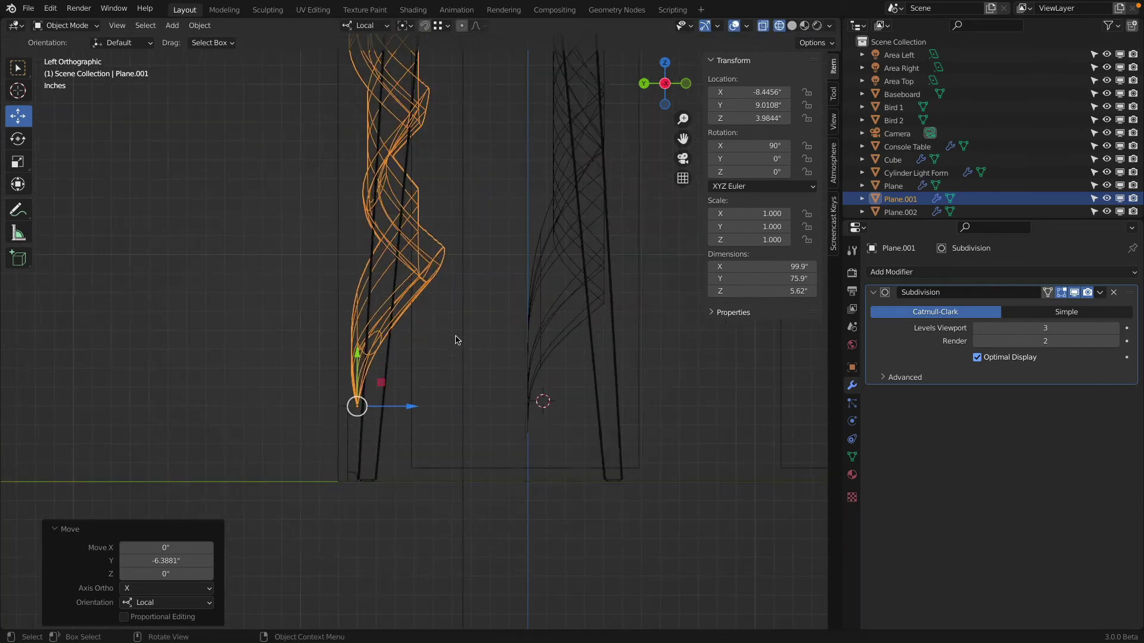
scroll(456, 239, up, 5)
scroll(456, 256, down, 2)
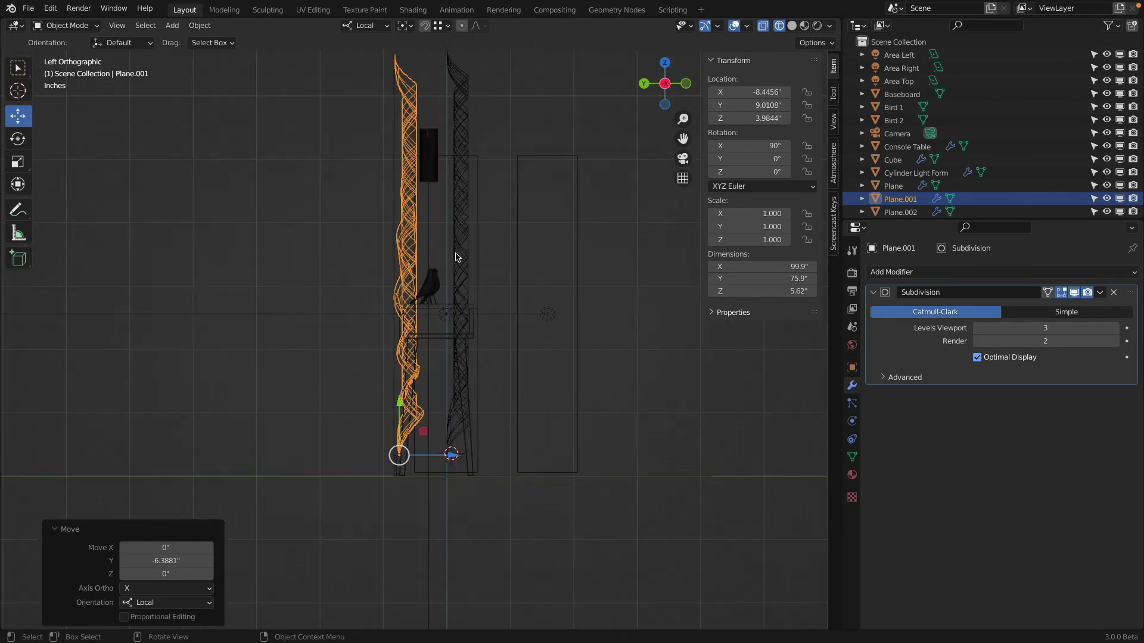
click(18, 161)
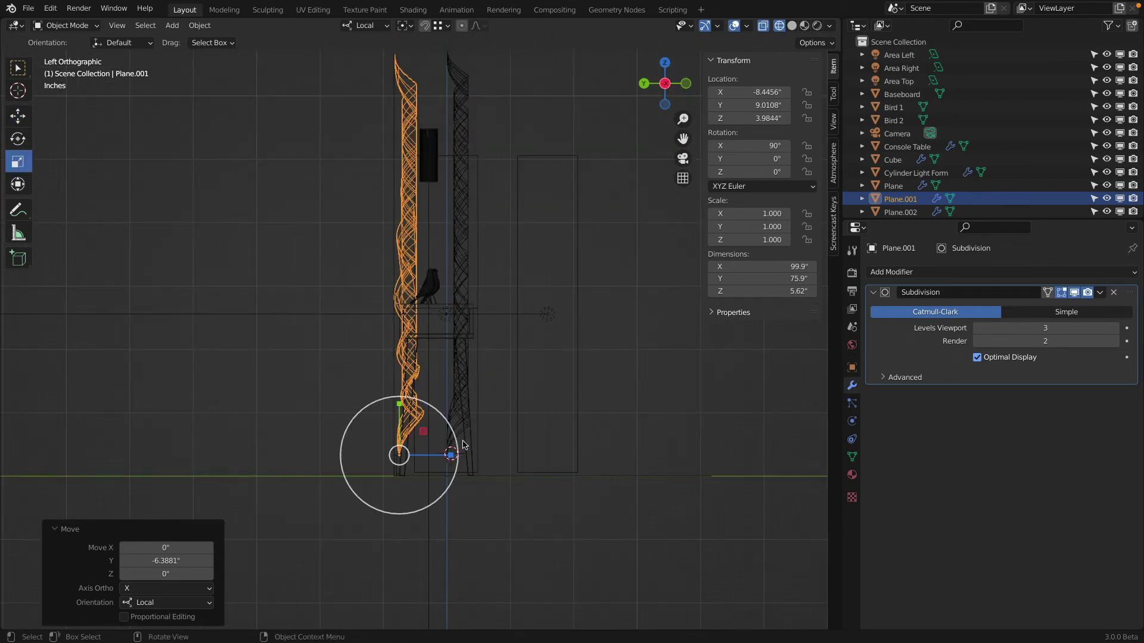
drag(451, 454, 410, 448)
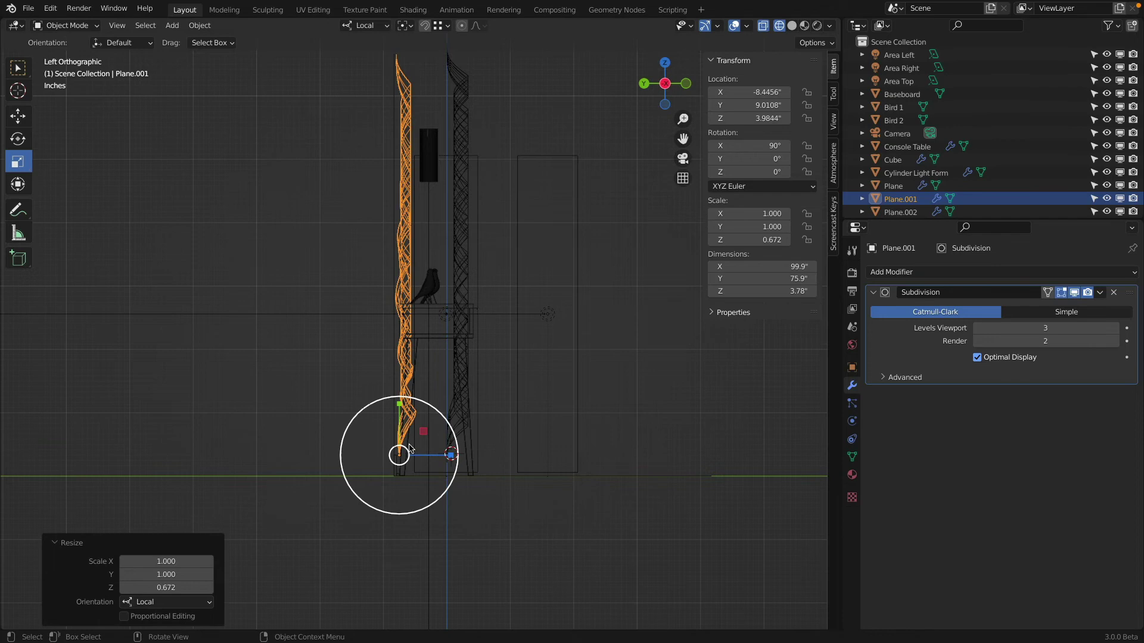
- Fine-tune the panel's position so its bottom edge sits on the baseboard's top, at about Y 9.97" and Z 4.01"
scroll(409, 448, up, 3)
shift+middle_drag(410, 448, 410, 389)
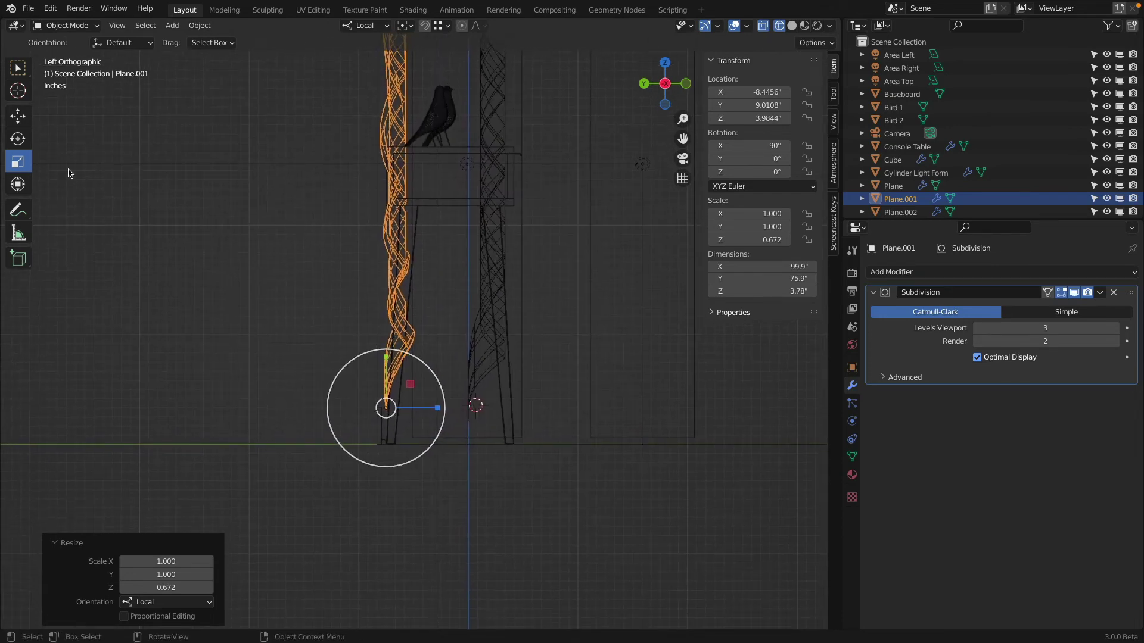
click(16, 122)
scroll(372, 441, up, 5)
drag(467, 361, 388, 359)
scroll(417, 365, up, 3)
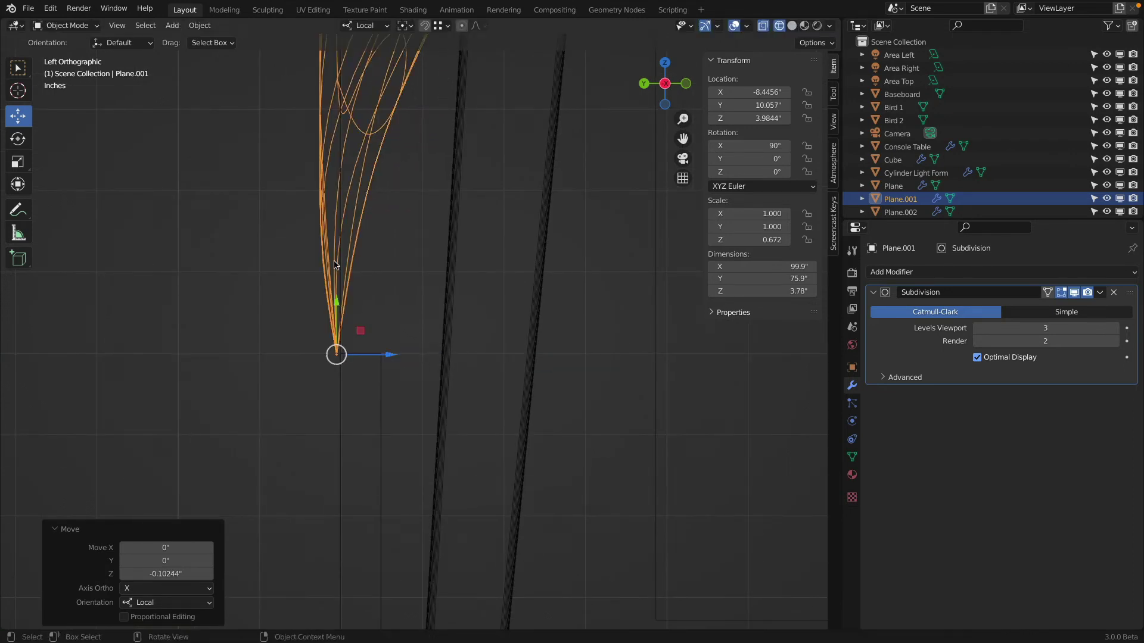
drag(335, 299, 335, 296)
drag(385, 353, 392, 353)
drag(348, 306, 347, 310)
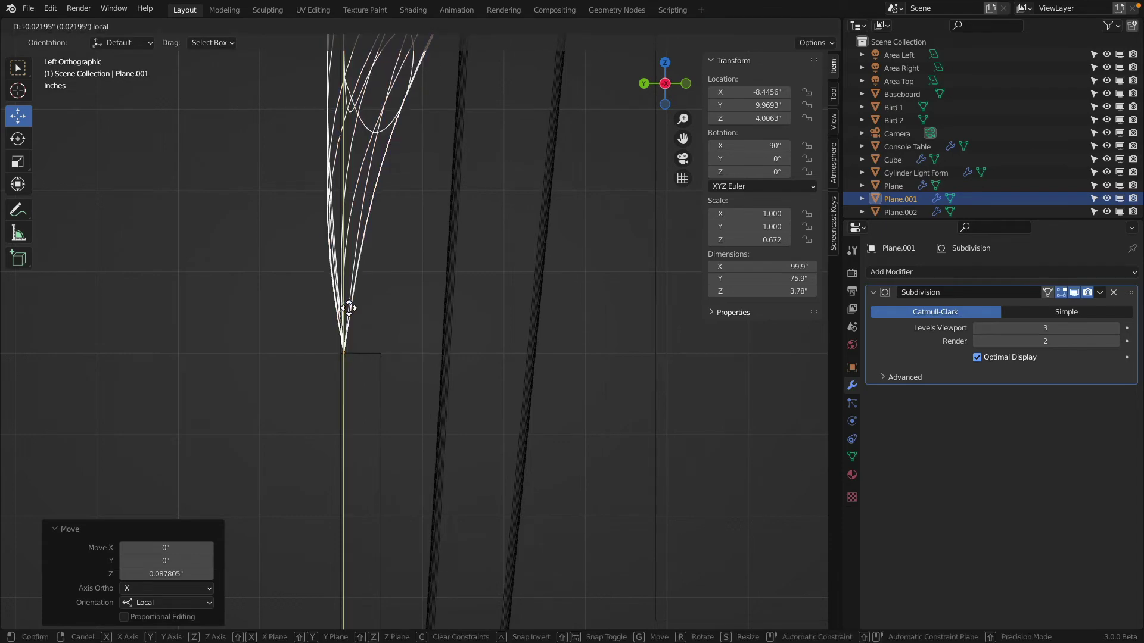
- In solid shading, adjust the panel along local Z until it sinks into the wall at about Y 10.7"
middle_drag(347, 310, 380, 298)
scroll(380, 299, down, 5)
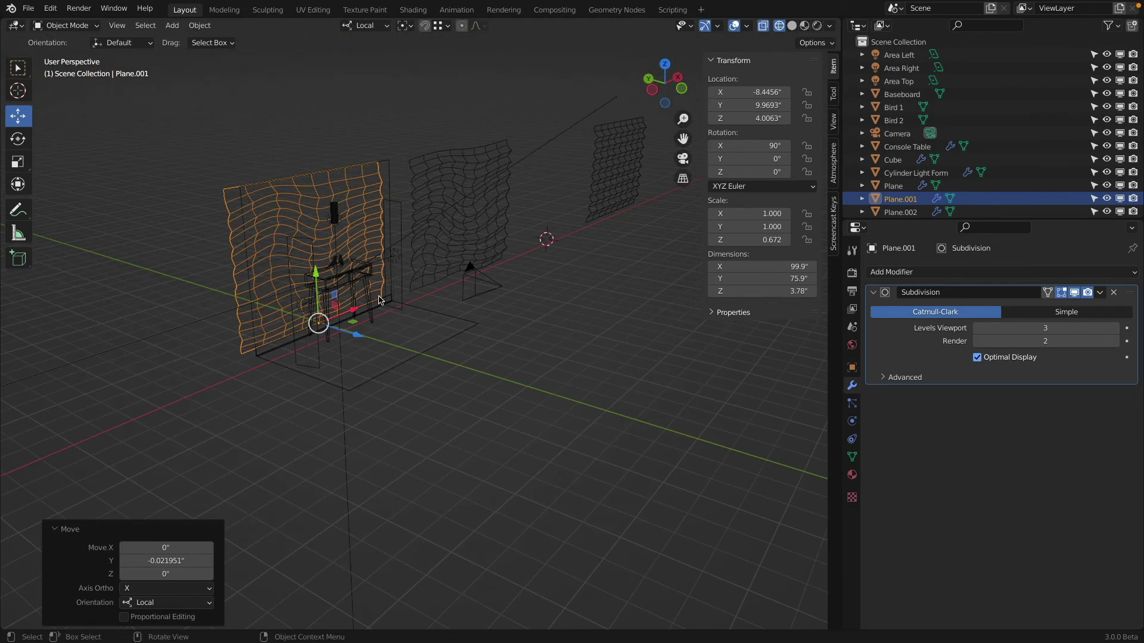
click(792, 25)
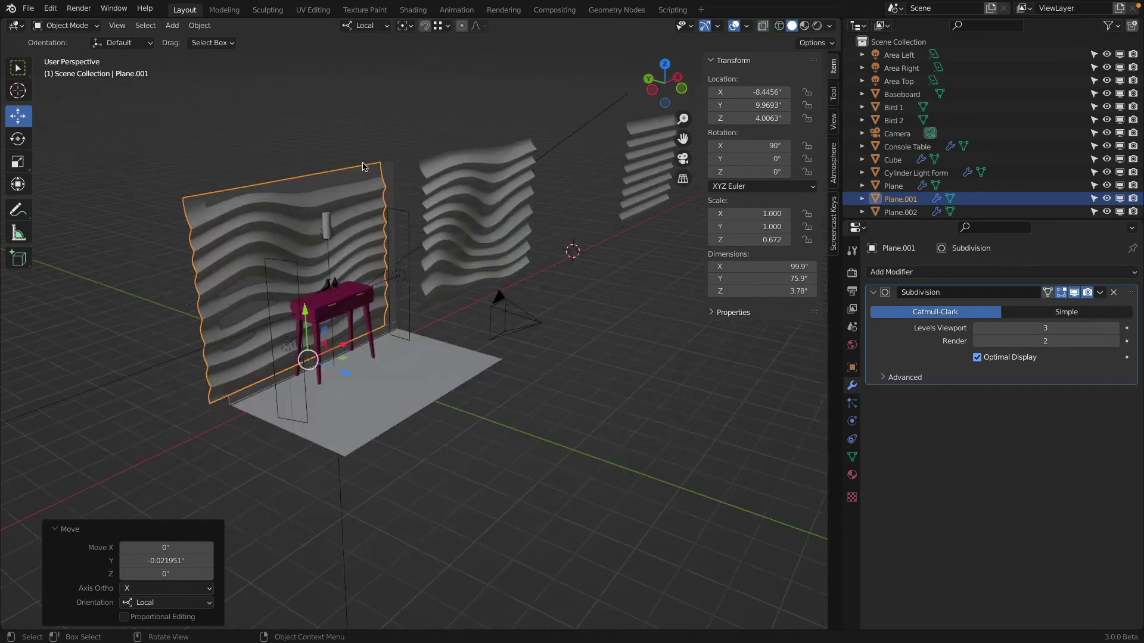
scroll(345, 172, up, 5)
mouse_move(345, 173)
middle_down()
mouse_move(391, 159)
mouse_move(429, 197)
mouse_move(477, 286)
mouse_move(530, 438)
middle_up()
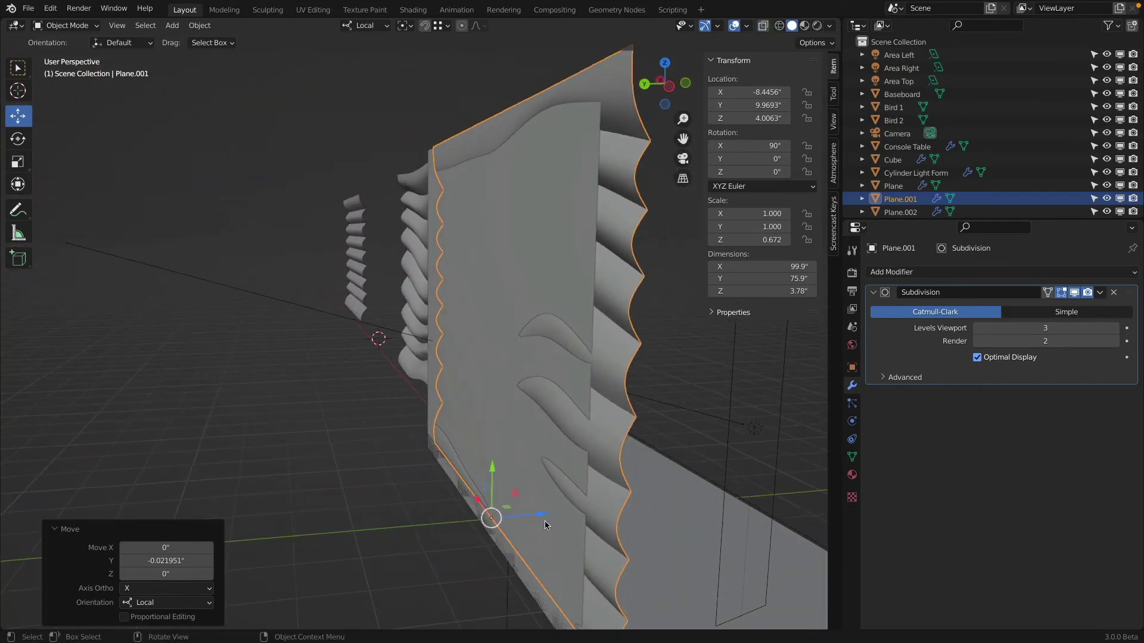
drag(542, 515, 543, 584)
middle_drag(544, 584, 363, 411)
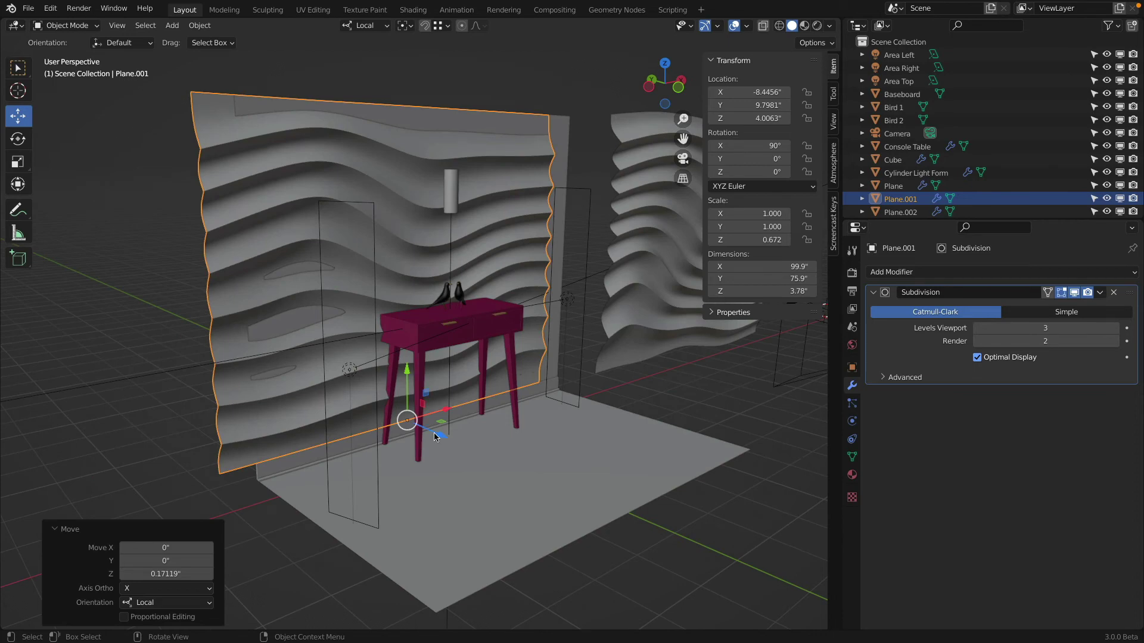
drag(440, 437, 420, 423)
- In front orthographic view, move the panel about 8.28" along local X to line its sides up with the wall
middle_drag(420, 423, 403, 395)
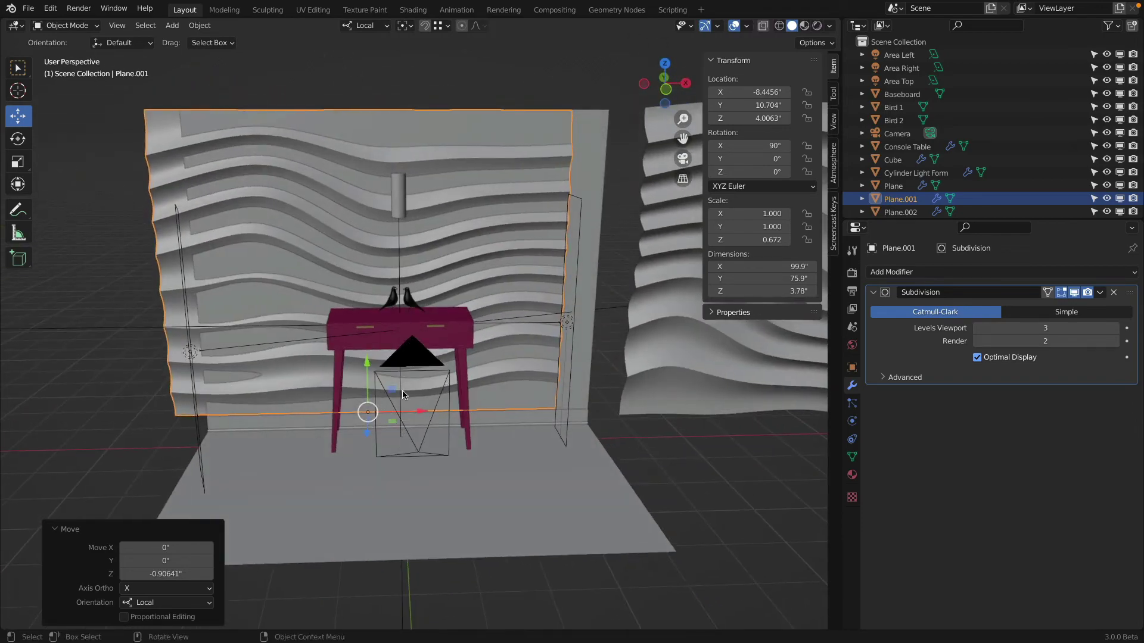
click(665, 89)
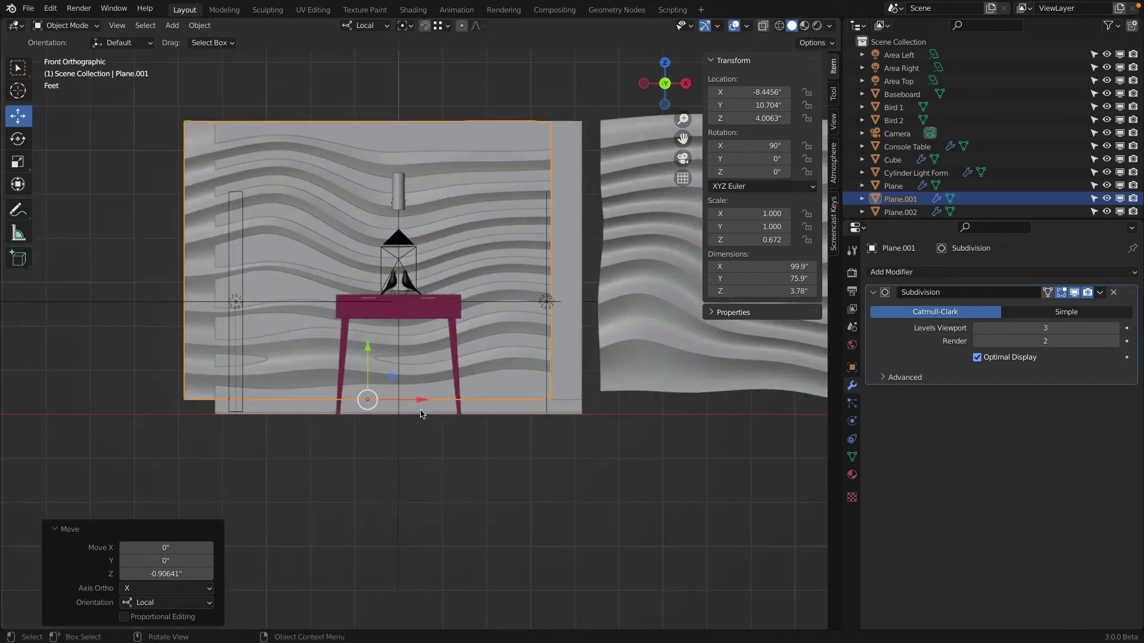
drag(424, 403, 459, 408)
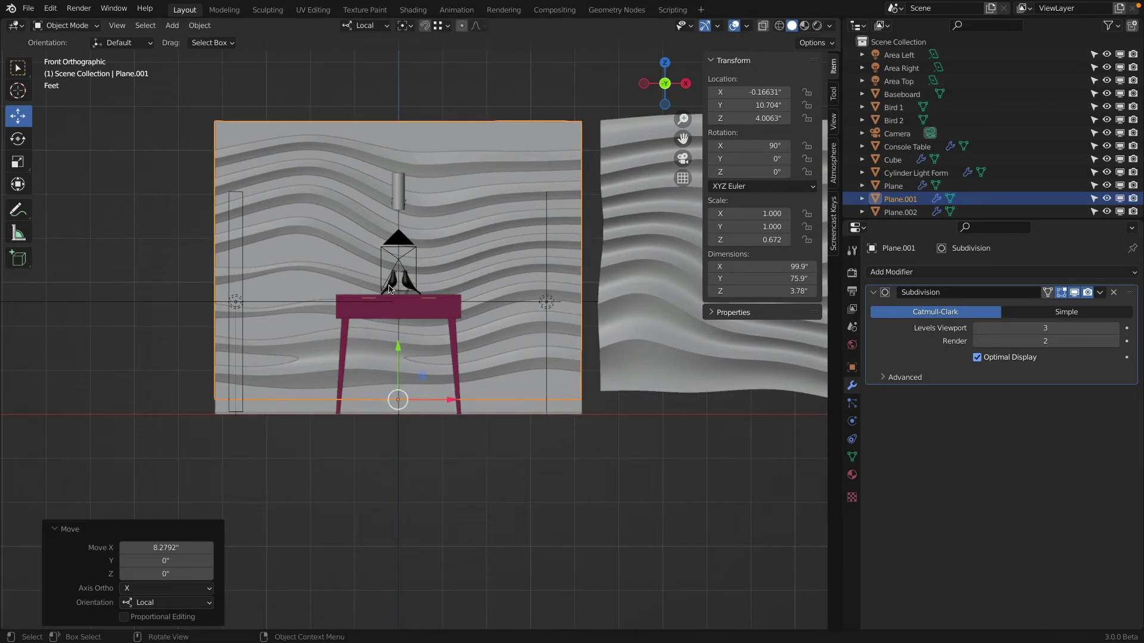
middle_drag(459, 409, 468, 317)
scroll(469, 318, down, 3)
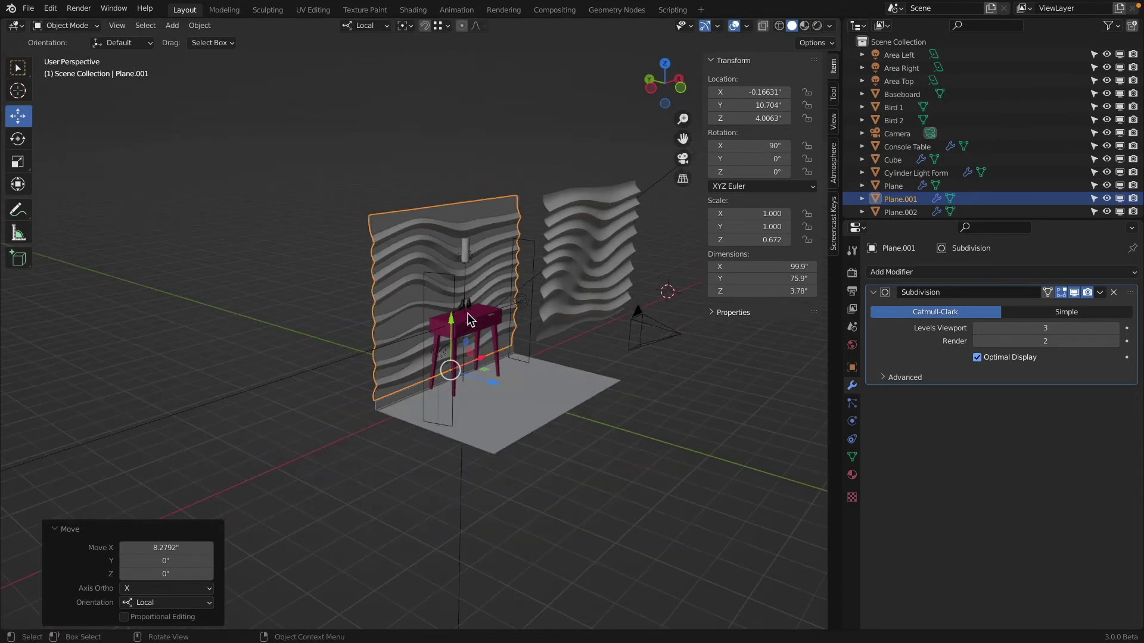
scroll(467, 313, up, 3)
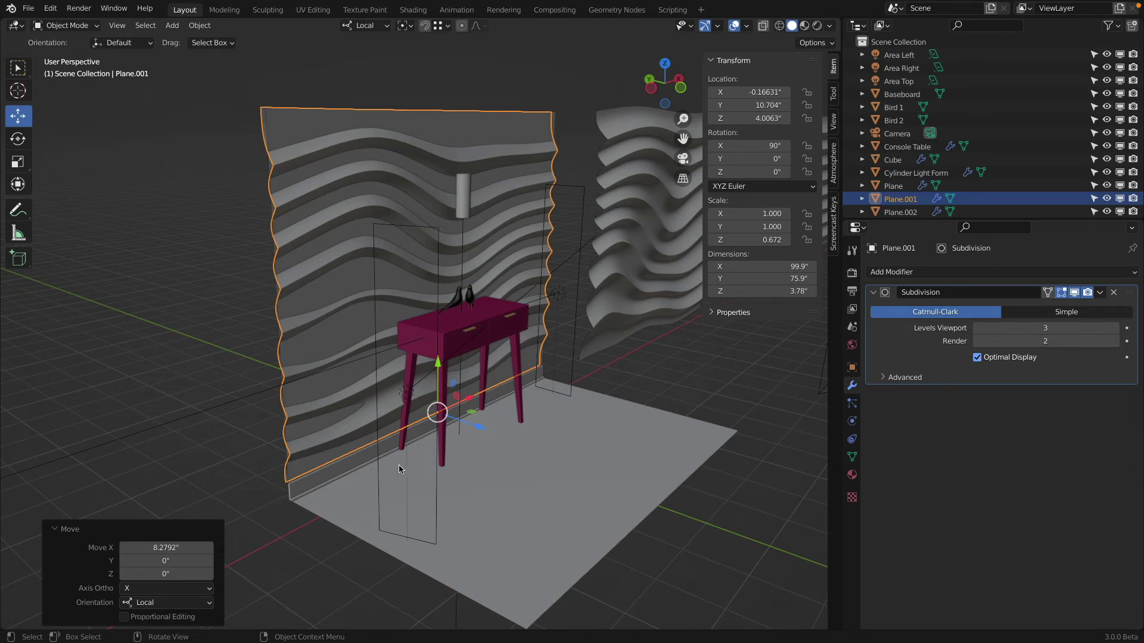
- Select the console table and adjust it along local Y to about 1.73" so its back clears the wavy panel
click(502, 525)
middle_drag(403, 470, 503, 332)
click(540, 332)
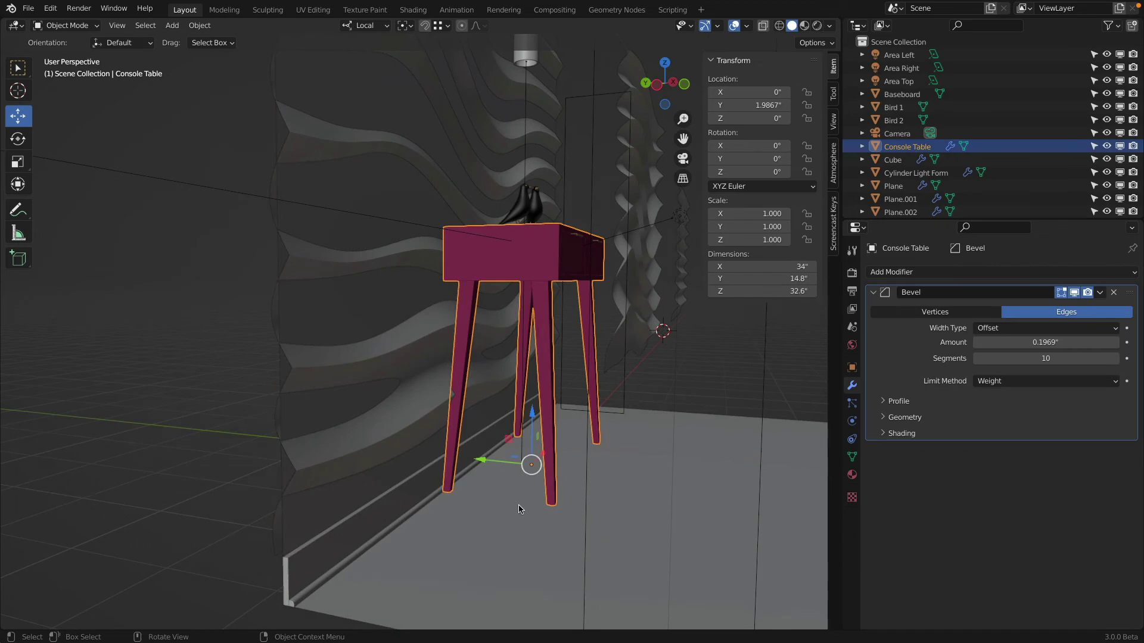
drag(483, 461, 495, 466)
middle_drag(495, 465, 512, 469)
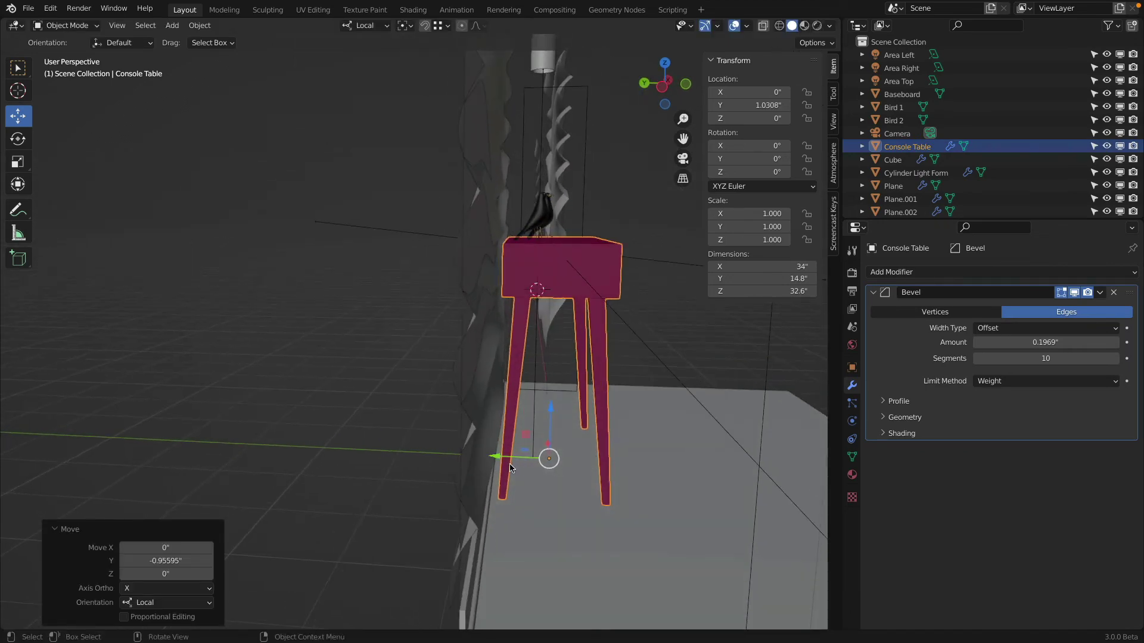
drag(501, 459, 501, 460)
mouse_move(500, 459)
middle_down()
mouse_move(544, 439)
mouse_move(377, 466)
mouse_move(307, 447)
mouse_move(320, 477)
middle_up()
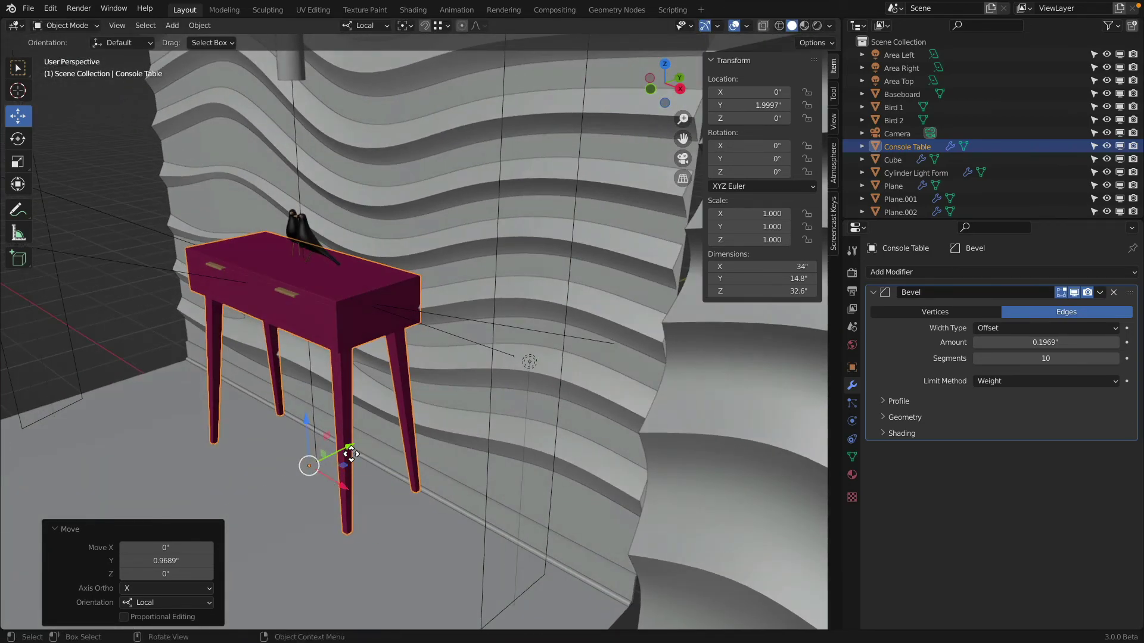
drag(350, 453, 349, 456)
mouse_move(349, 456)
middle_down()
mouse_move(355, 444)
mouse_move(488, 429)
mouse_move(444, 369)
middle_up()
scroll(434, 440, down, 5)
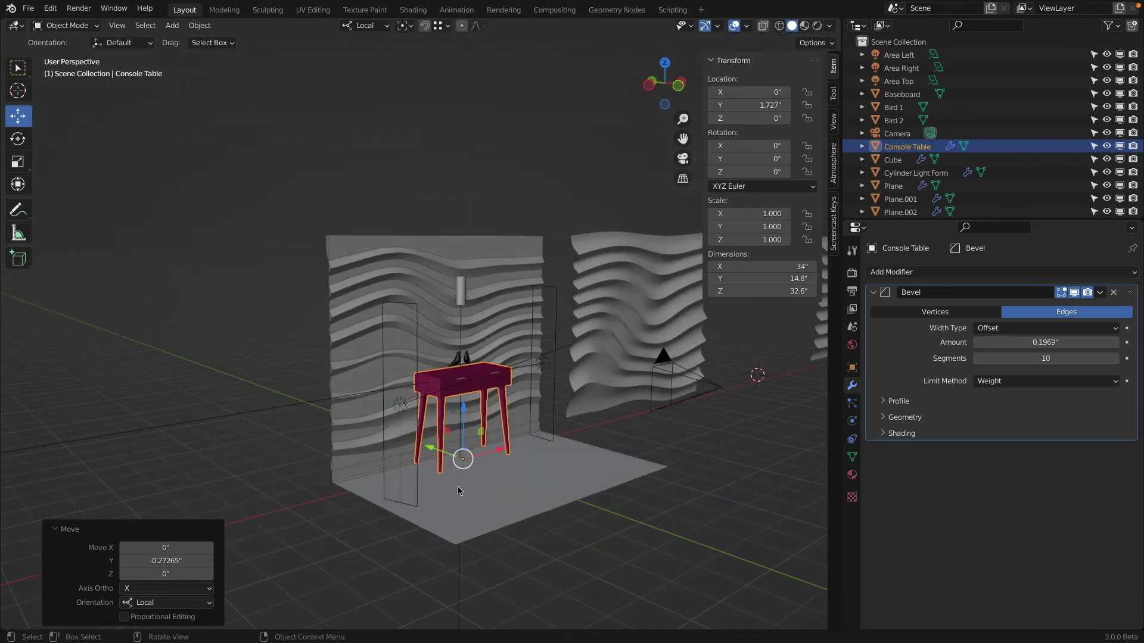
- Separate the back wall face of the Wall Floor mesh into its own object and return to Object Mode
click(460, 507)
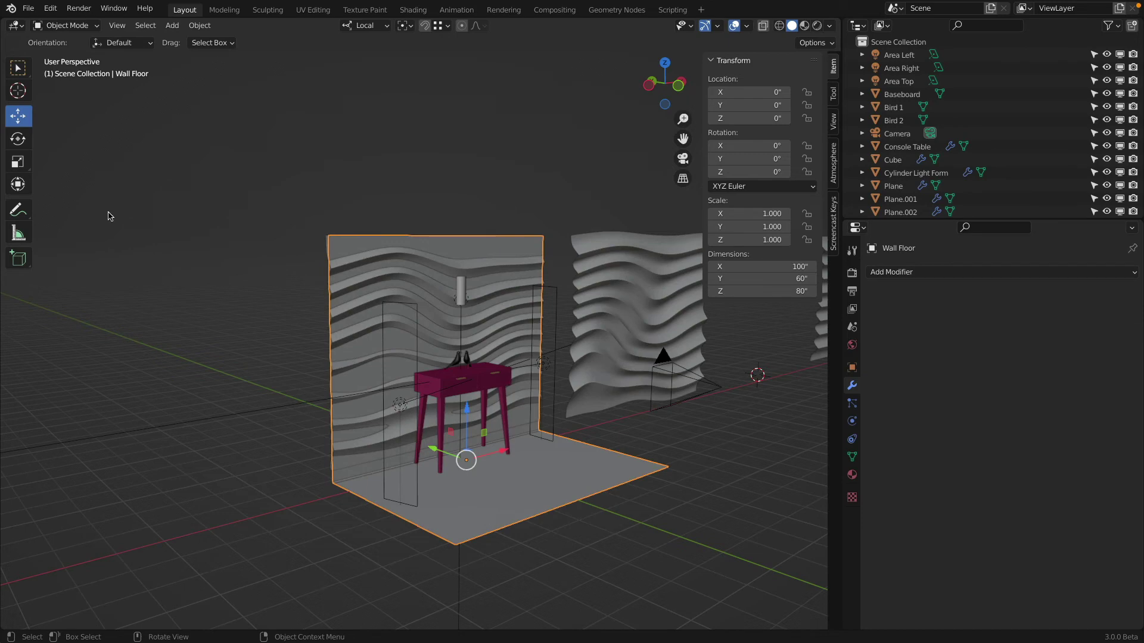
click(62, 26)
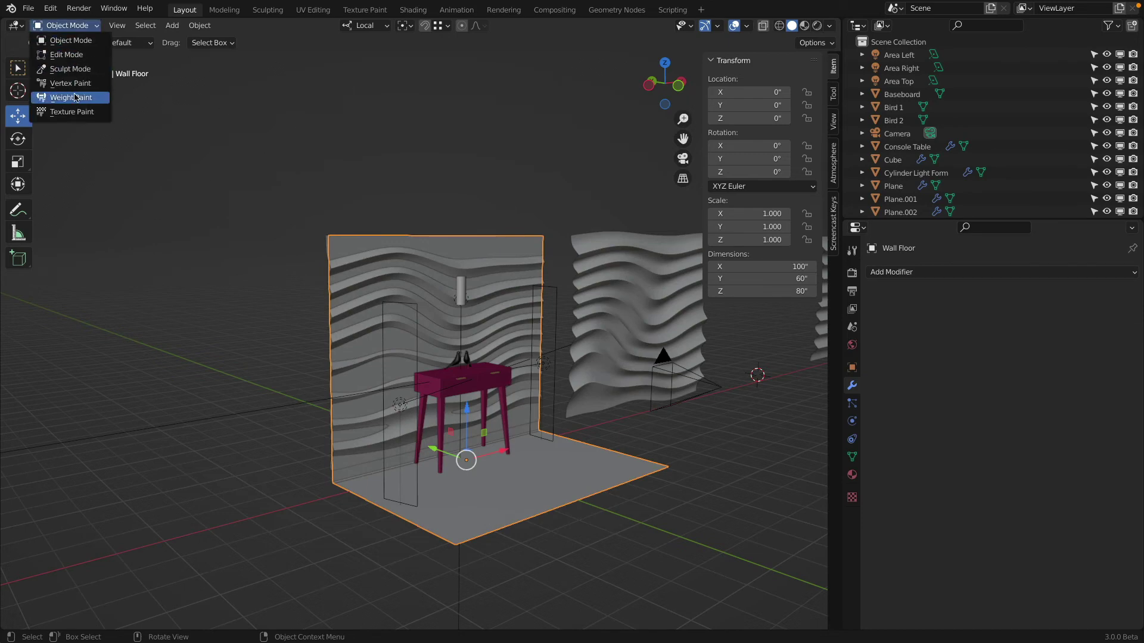
click(78, 41)
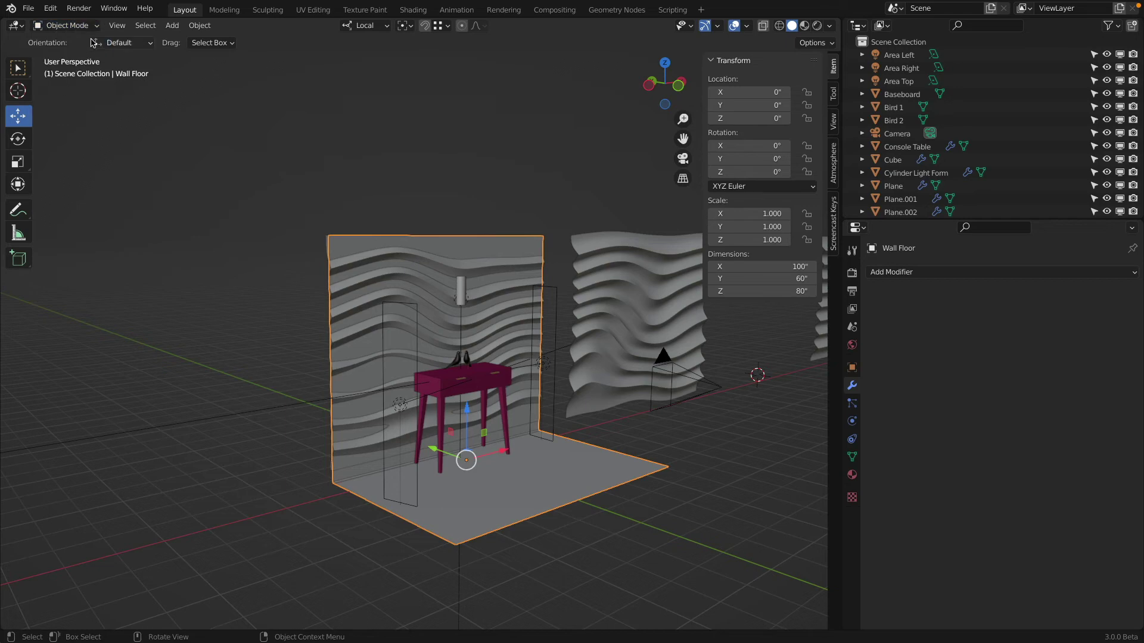
click(75, 27)
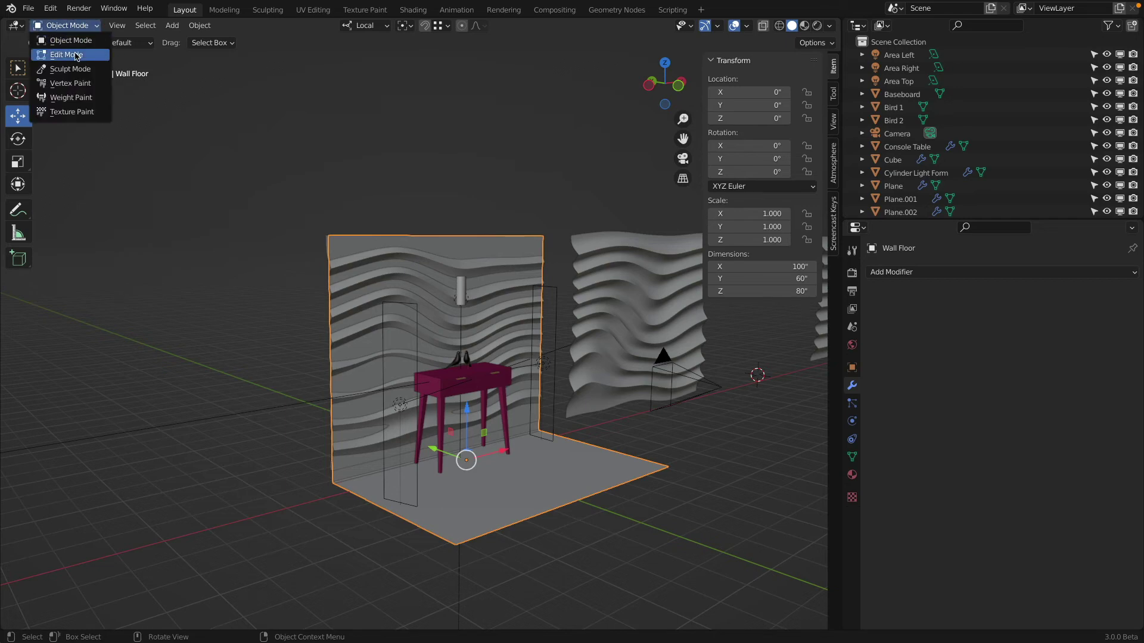
click(66, 55)
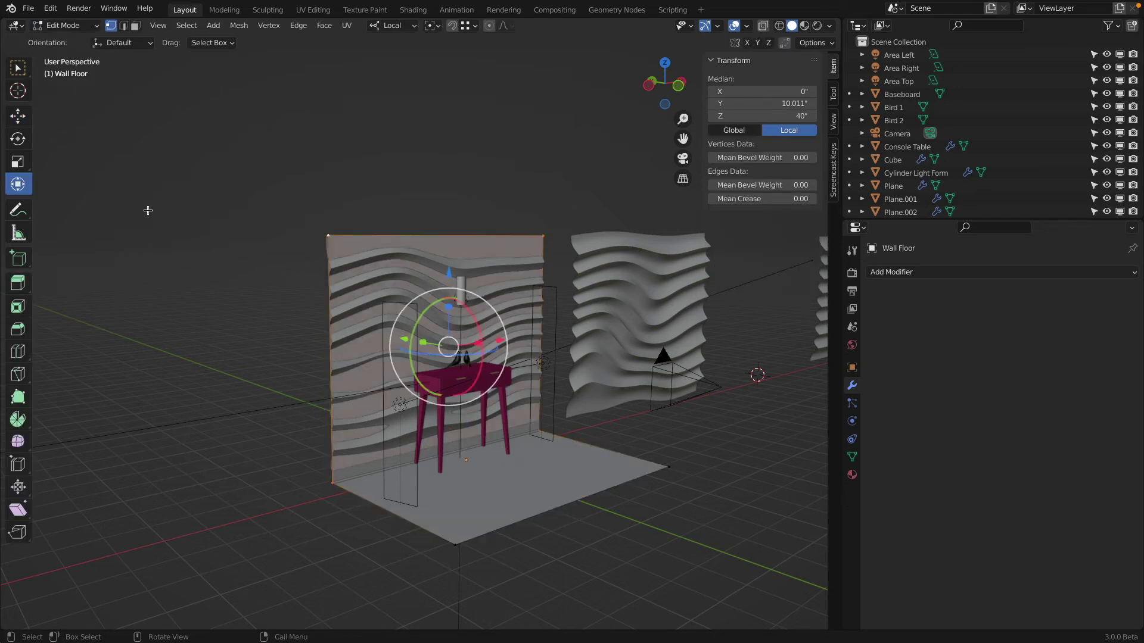
click(136, 25)
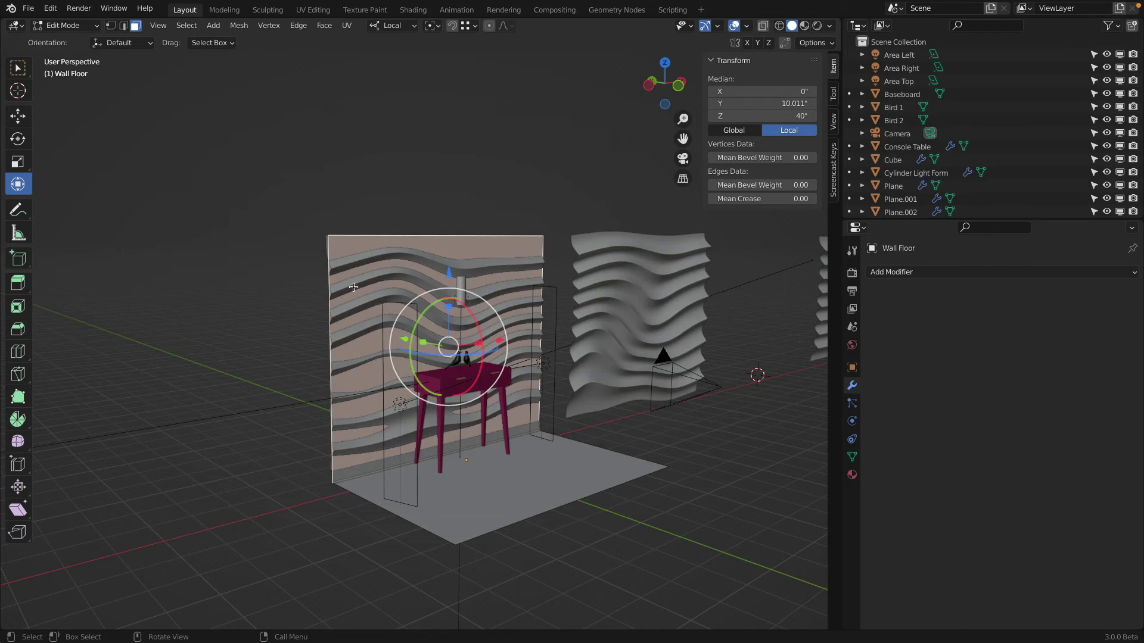
click(236, 25)
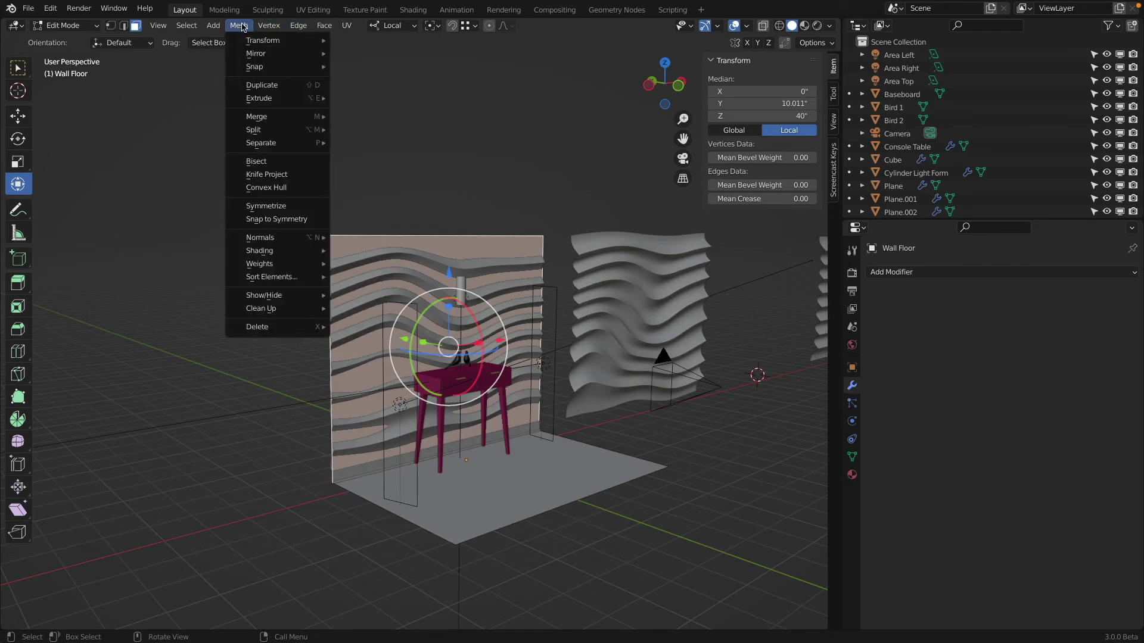
mouse_move(277, 145)
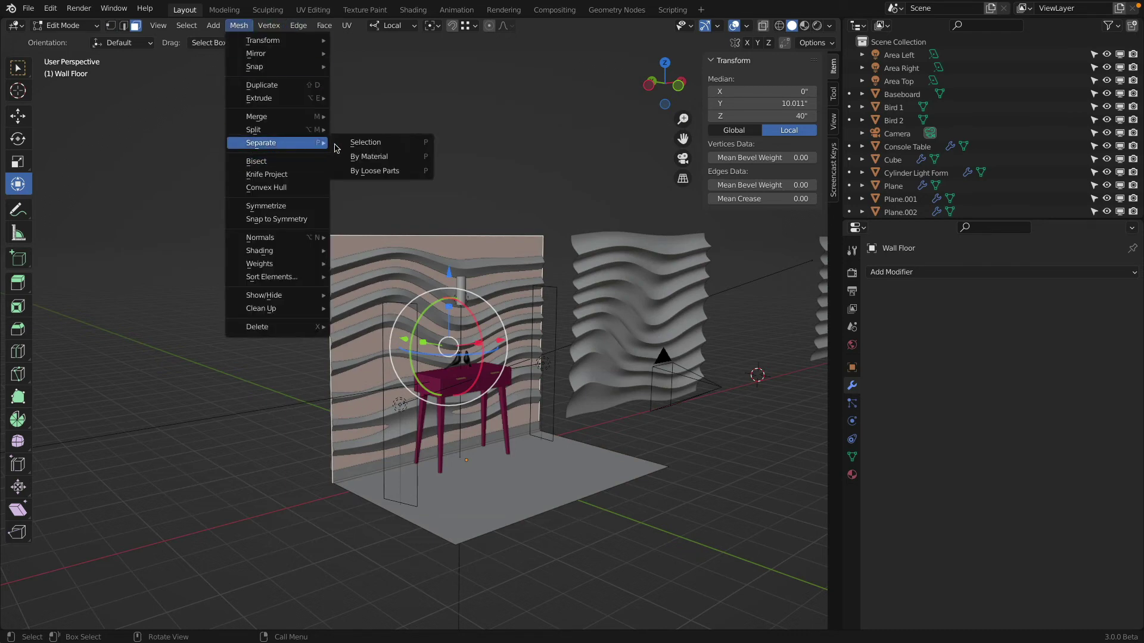
click(365, 143)
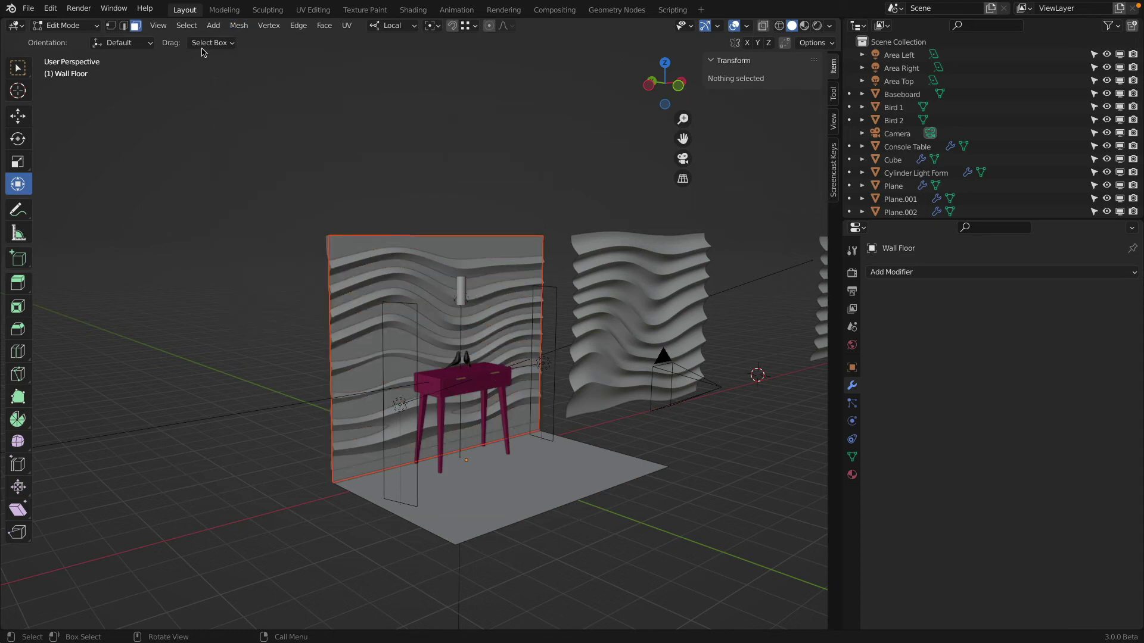
click(77, 28)
click(76, 37)
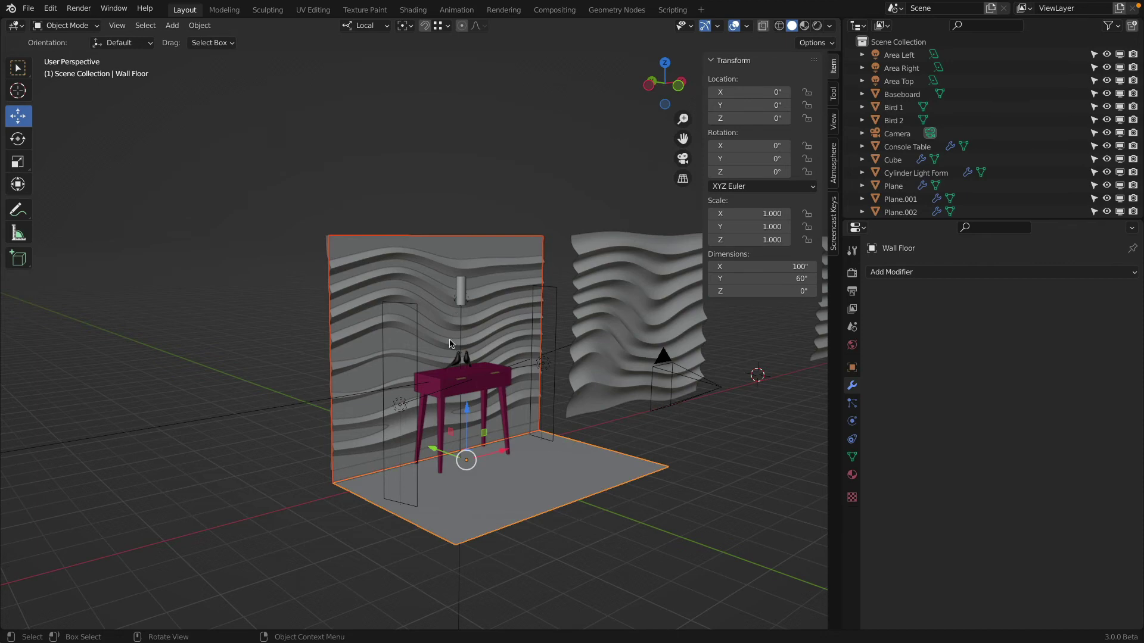
- Select the separated flat wall and move it back behind the wavy panel, about 7.23" along local Y
click(445, 501)
click(458, 245)
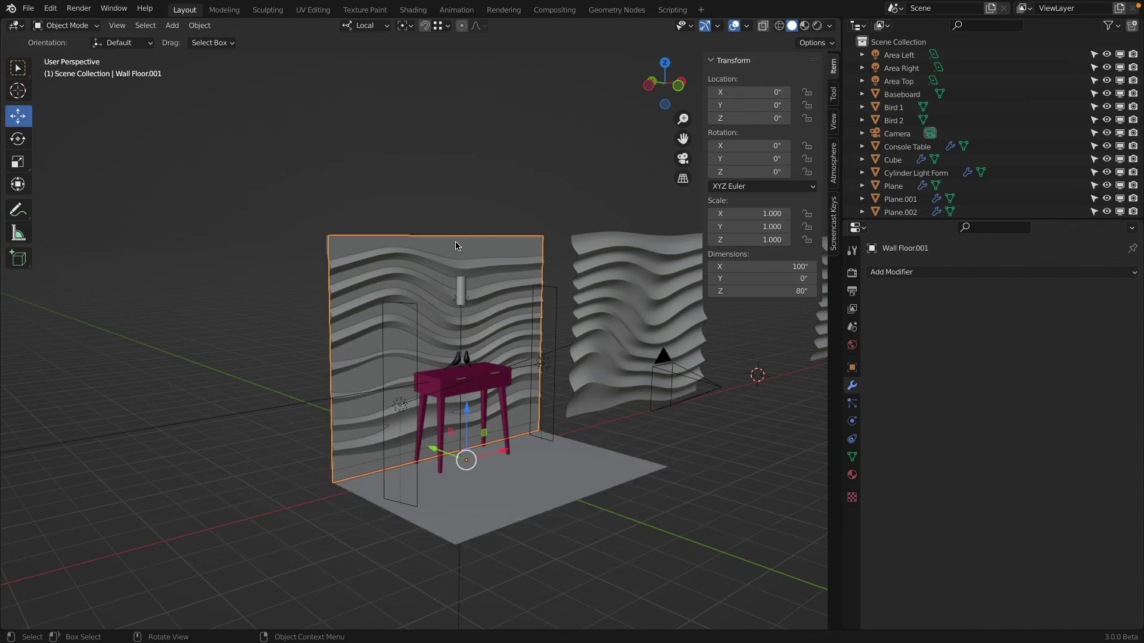
mouse_move(430, 450)
mouse_down()
mouse_move(355, 411)
mouse_move(486, 489)
mouse_move(322, 387)
mouse_move(396, 409)
mouse_move(434, 439)
mouse_move(373, 395)
mouse_move(455, 528)
mouse_move(421, 434)
mouse_move(429, 444)
mouse_up()
middle_drag(453, 456, 482, 424)
scroll(484, 421, up, 8)
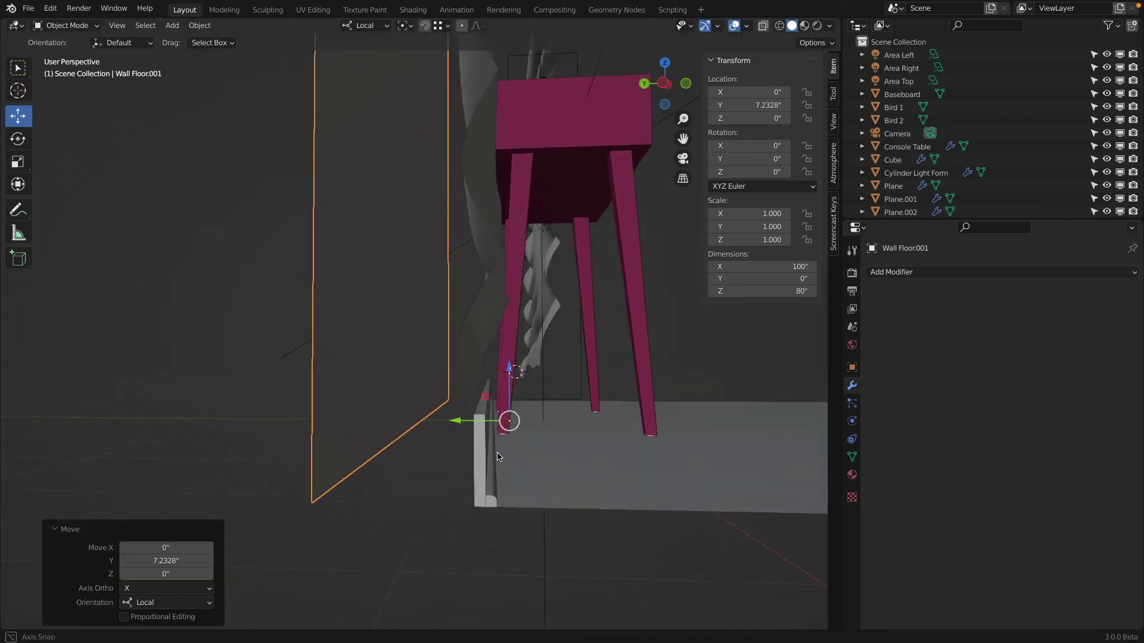
- Edit the wavy panel's mesh in edge select mode, shifting its bottom edge forward along local Z toward the baseboard
click(477, 357)
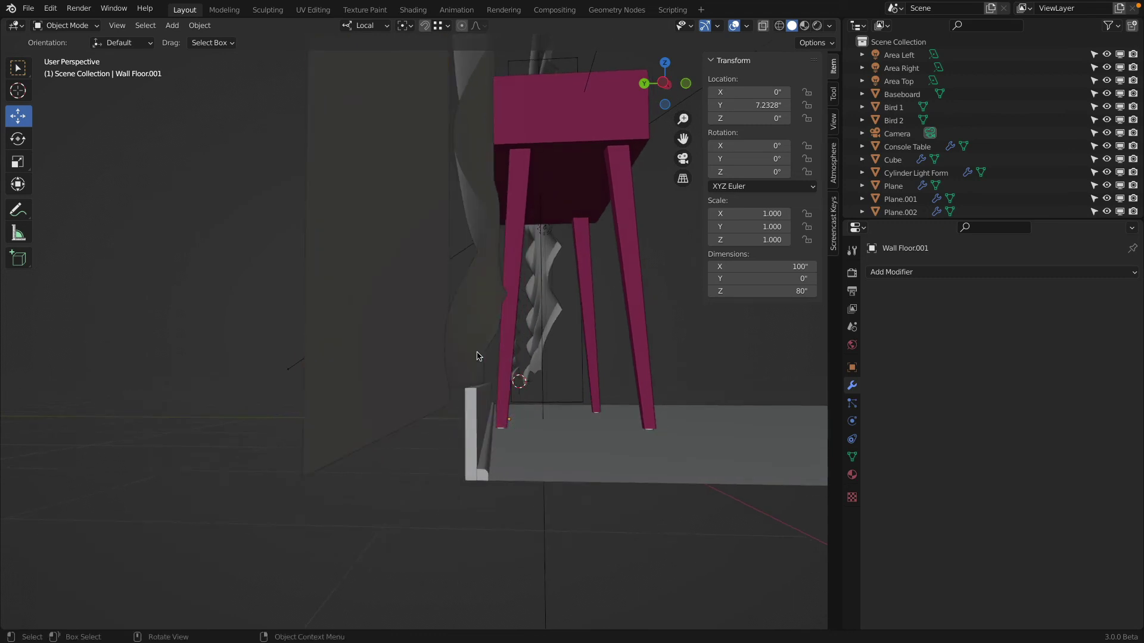
click(477, 383)
scroll(475, 383, up, 2)
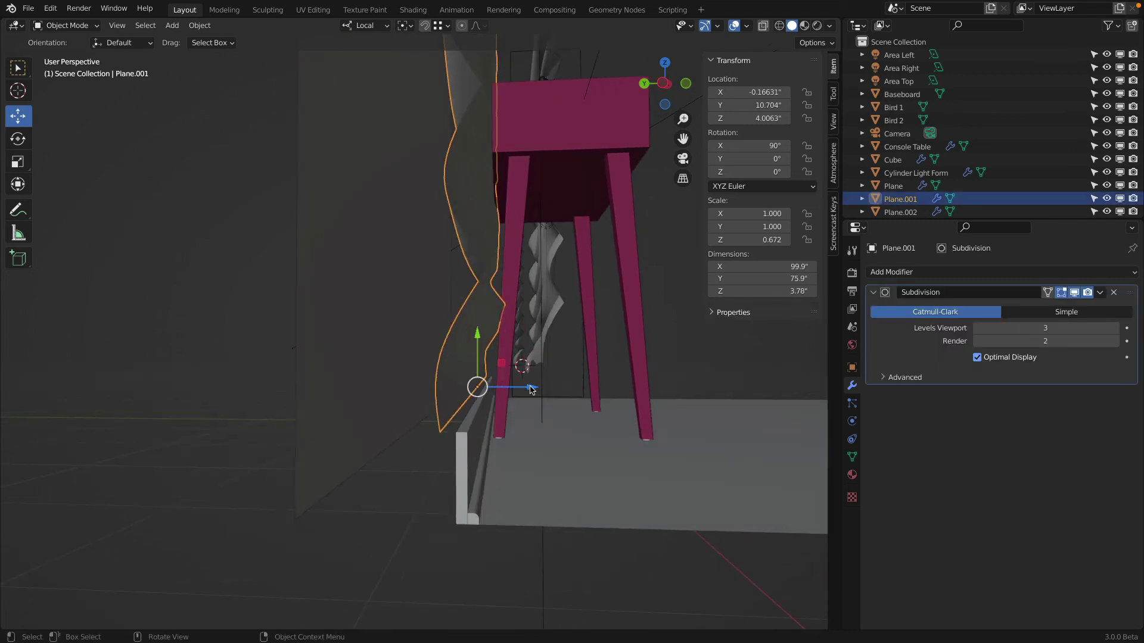
mouse_move(532, 389)
mouse_down()
mouse_move(541, 388)
mouse_move(514, 393)
mouse_up()
key(Tab)
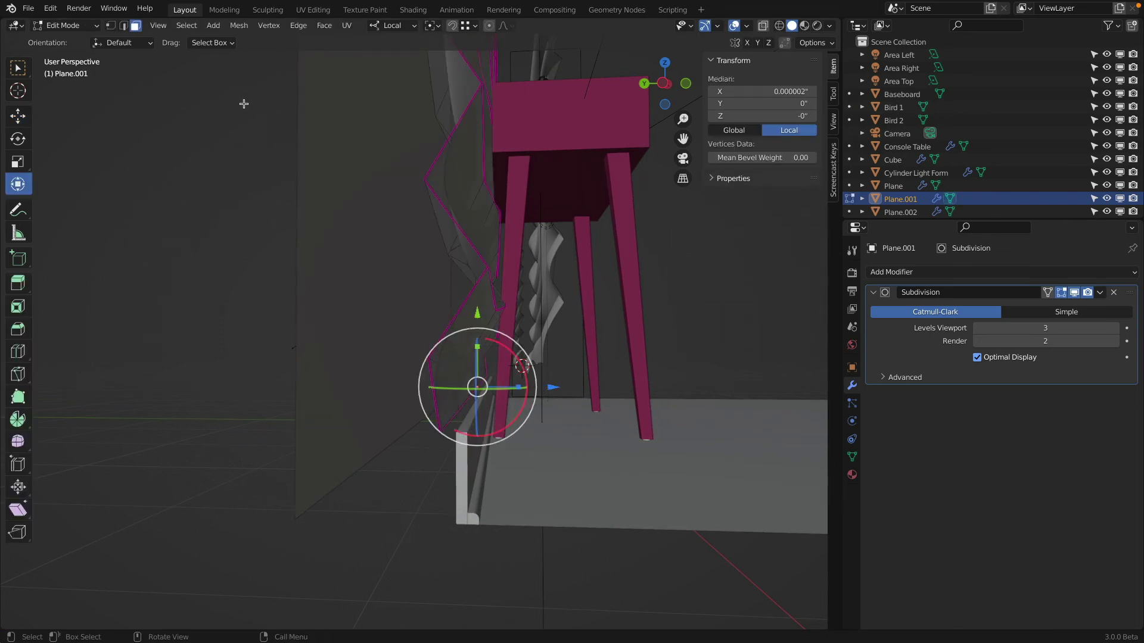
key(2)
click(206, 139)
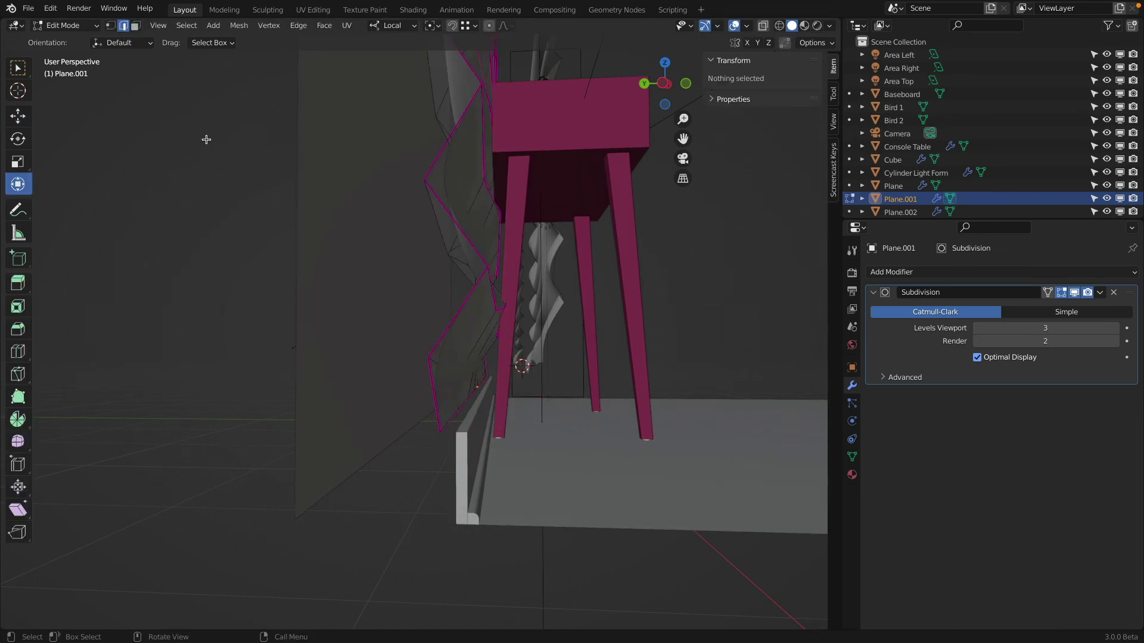
click(458, 417)
drag(553, 389, 562, 387)
mouse_move(561, 388)
middle_down()
mouse_move(553, 405)
mouse_move(324, 417)
mouse_move(557, 403)
mouse_move(526, 348)
mouse_move(438, 335)
middle_up()
key(Tab)
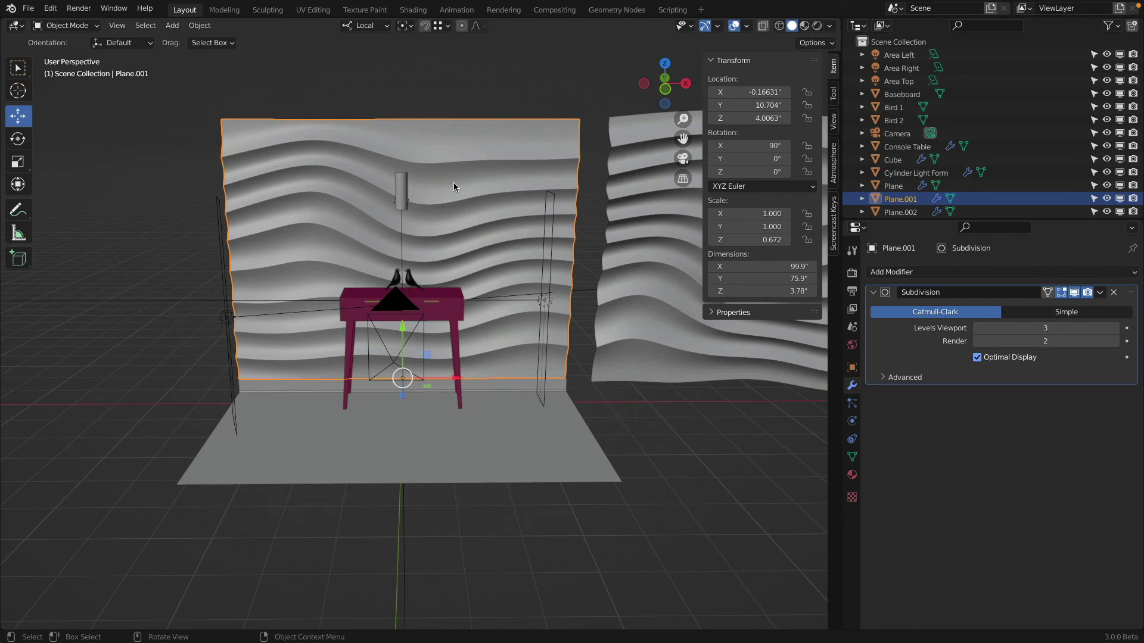
- Check the wavy panel from the front and through the camera in rendered shading, then return to solid shading
click(665, 90)
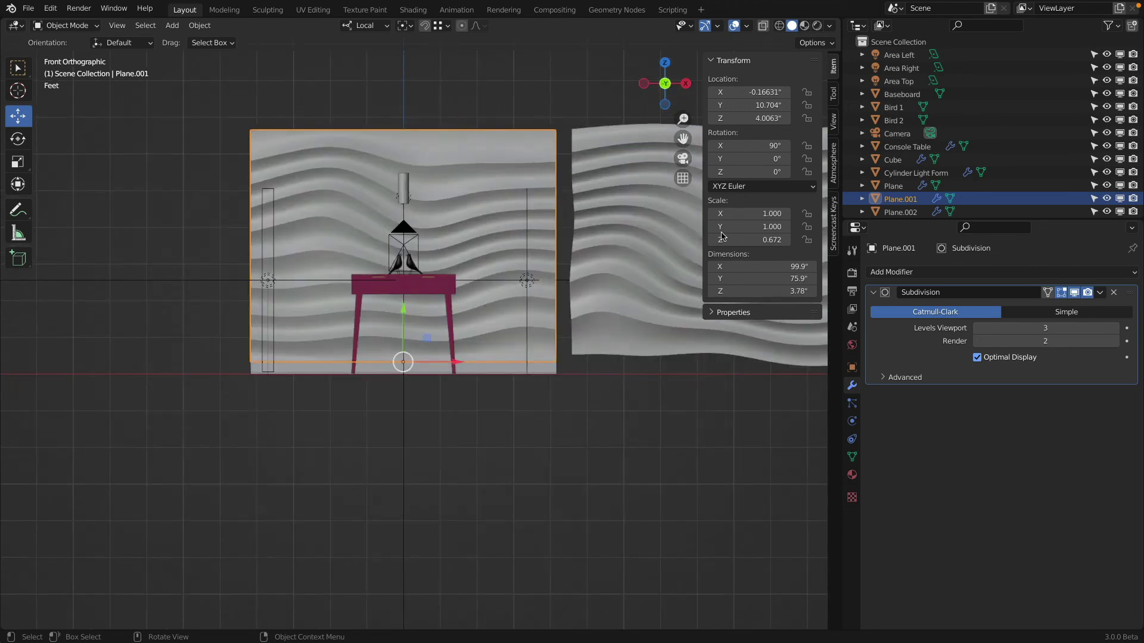
click(683, 158)
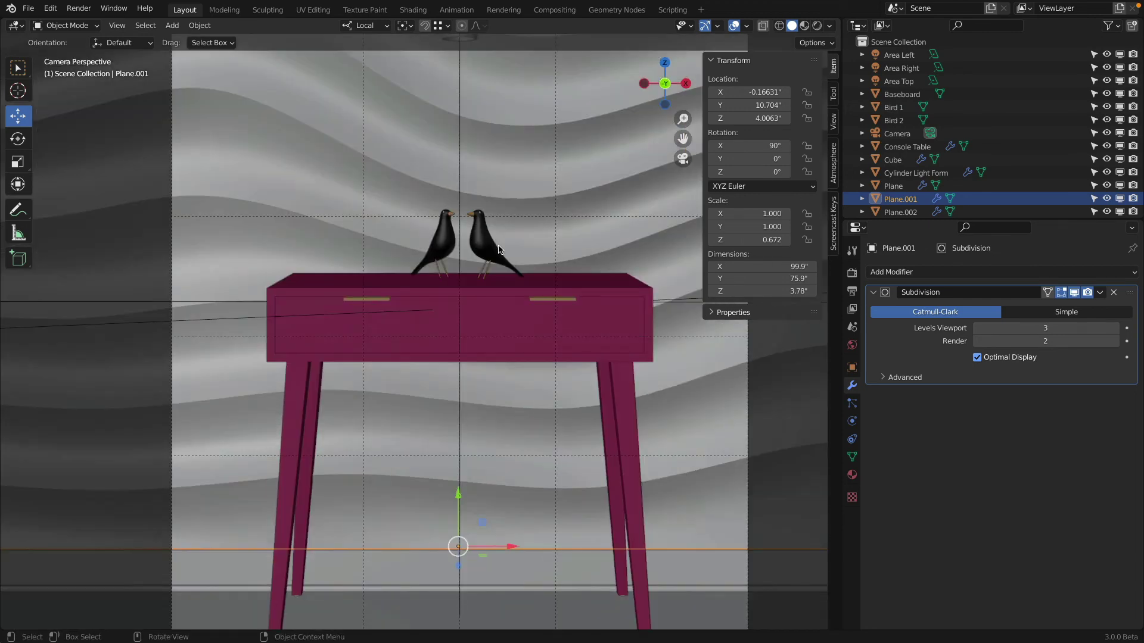
scroll(499, 249, down, 3)
key(z)
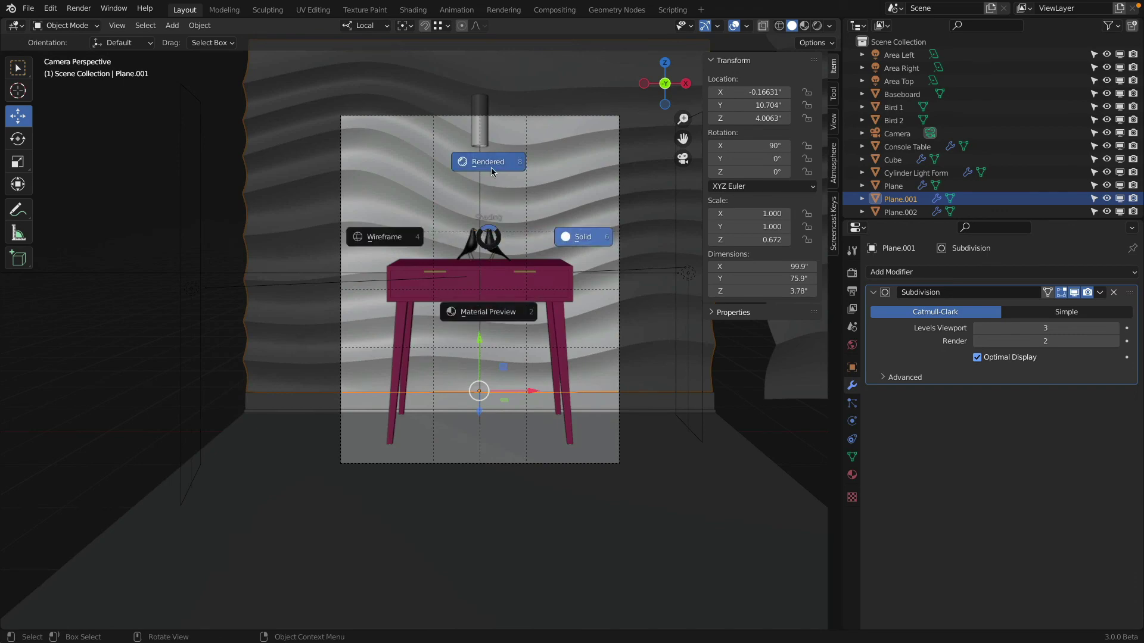
click(490, 169)
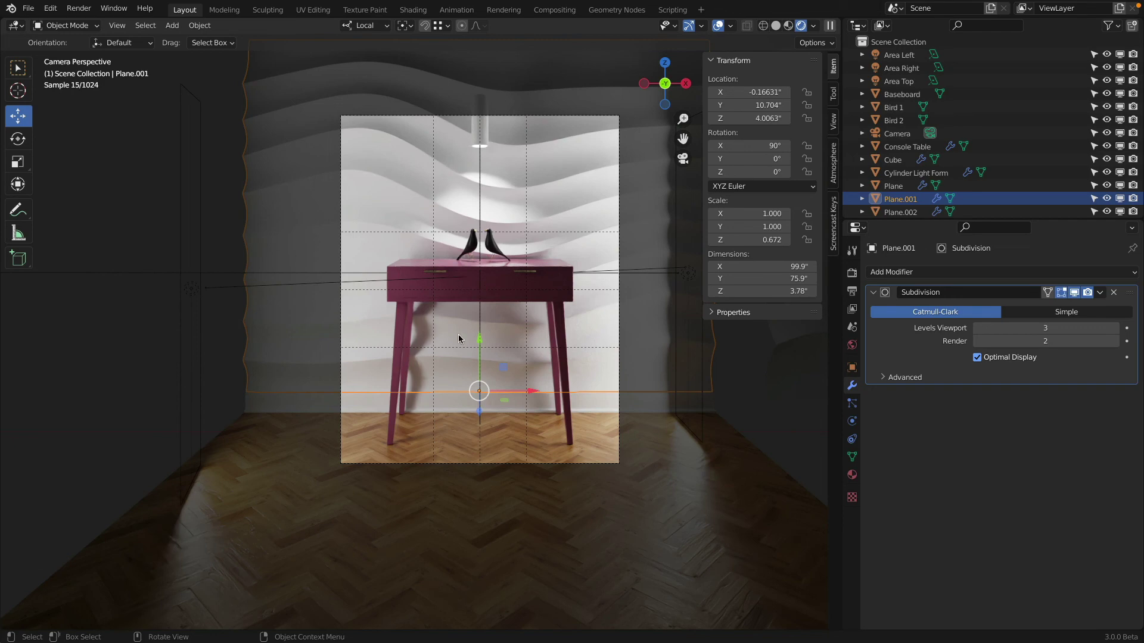
key(shift+z)
mouse_move(381, 330)
middle_down()
mouse_move(475, 302)
mouse_move(405, 325)
middle_up()
key(shift+a)
click(506, 316)
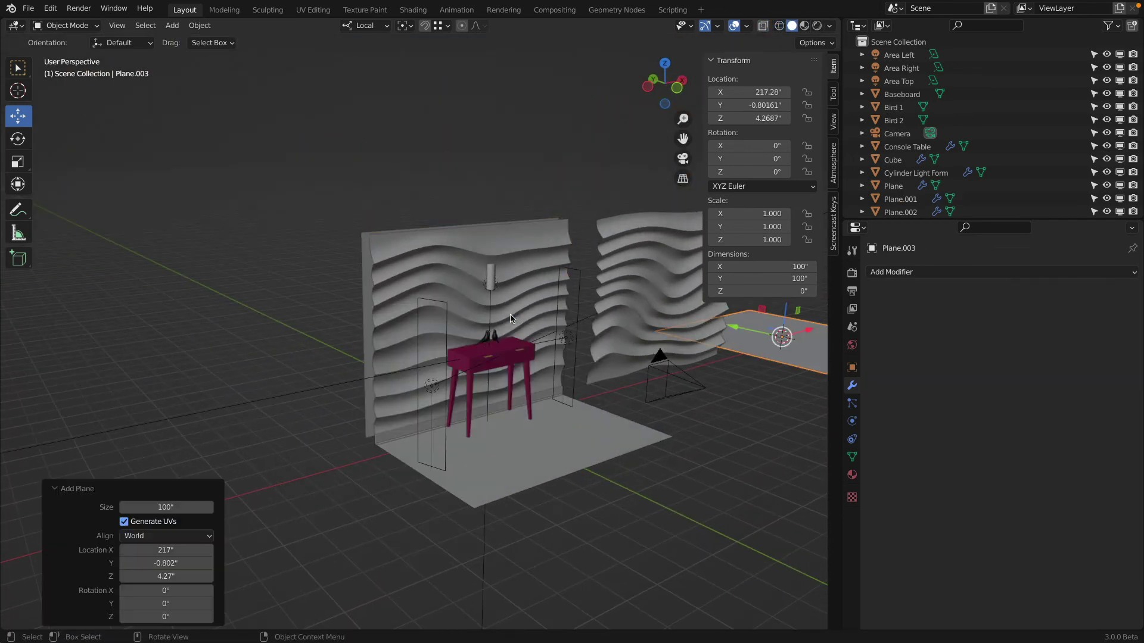
key(g)
key(x)
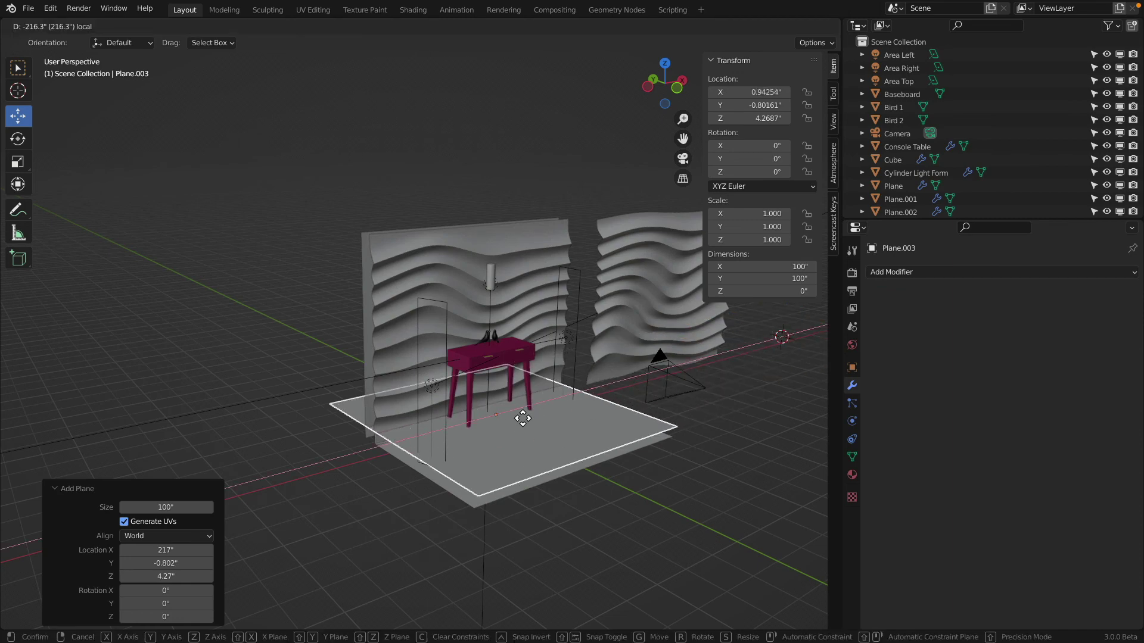
click(516, 417)
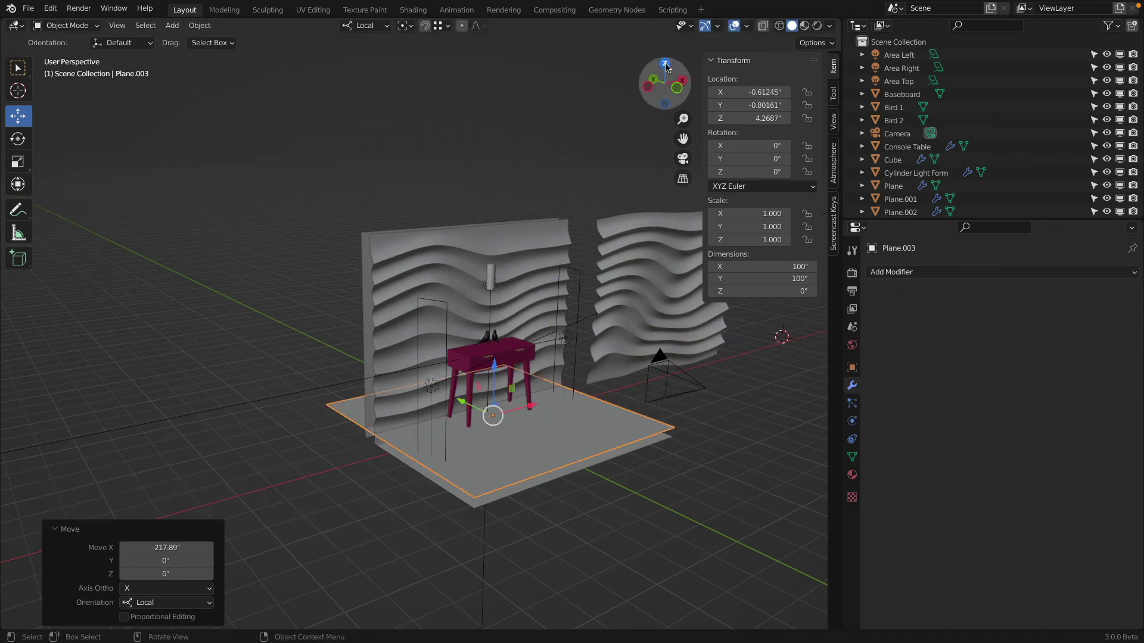
key(x)
click(654, 327)
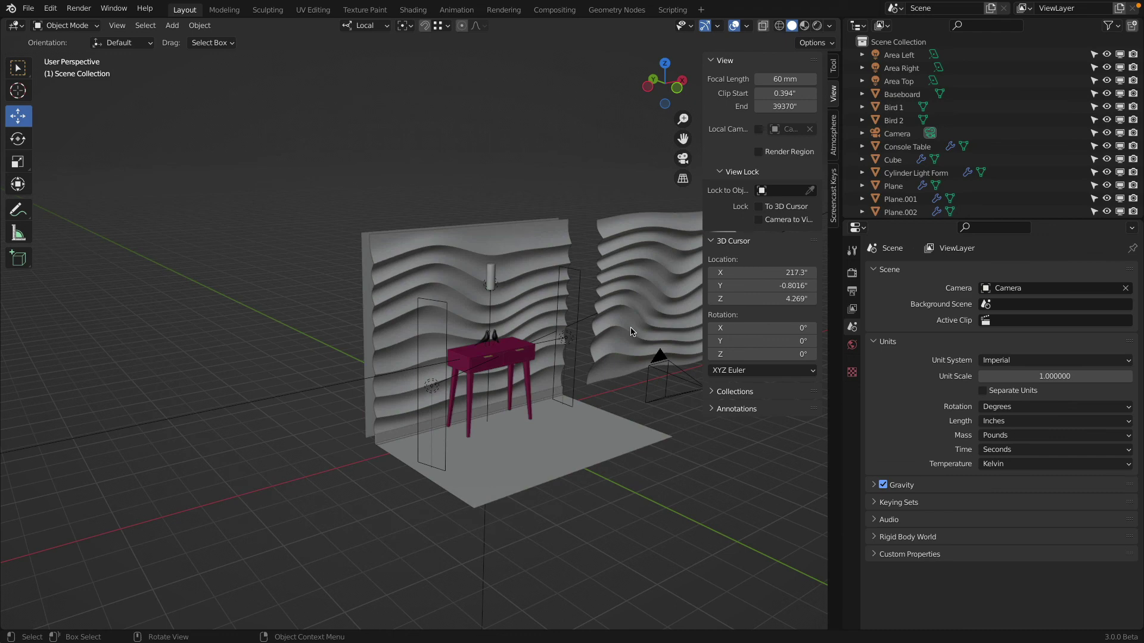
- Reset the 3D cursor to the world origin and add a plane there with a 90° X rotation
key(shift+s)
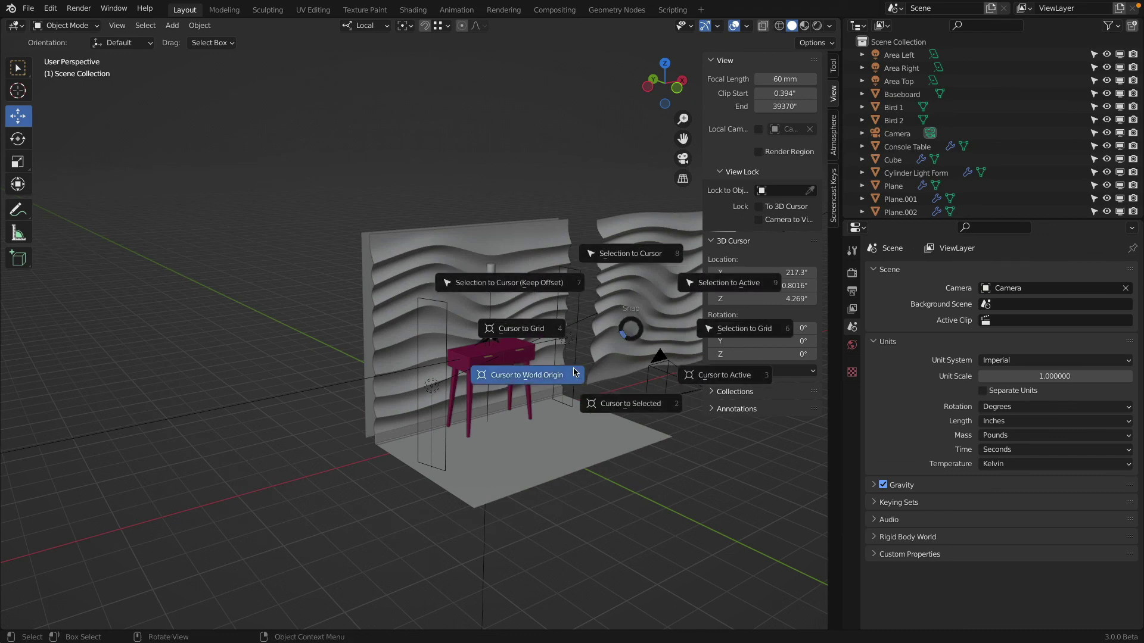
click(552, 373)
key(shift+a)
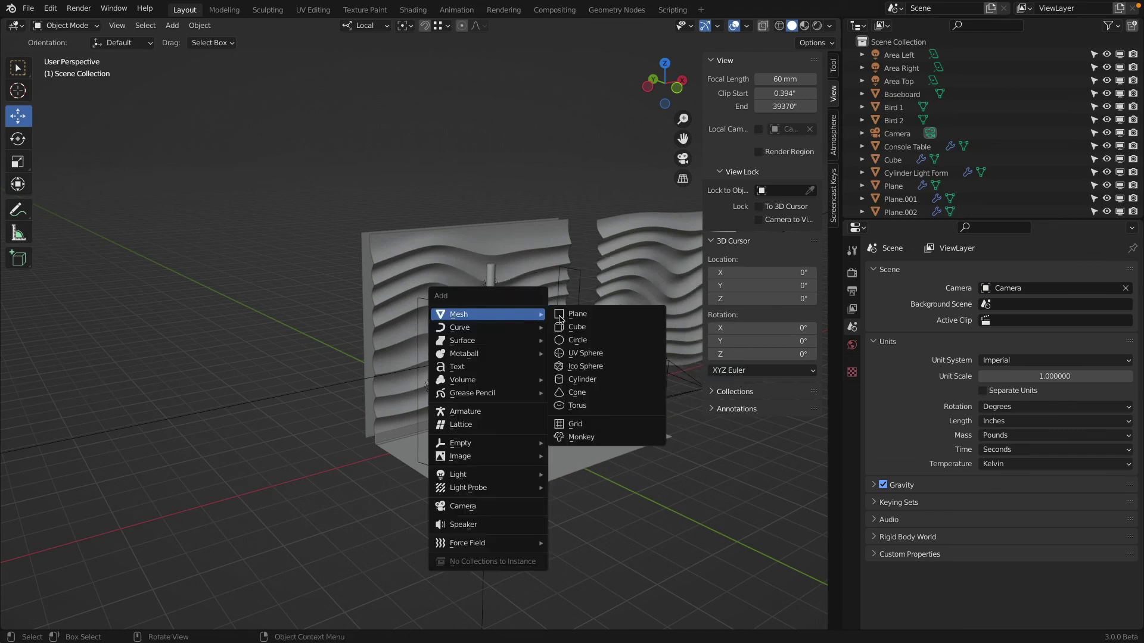
click(572, 317)
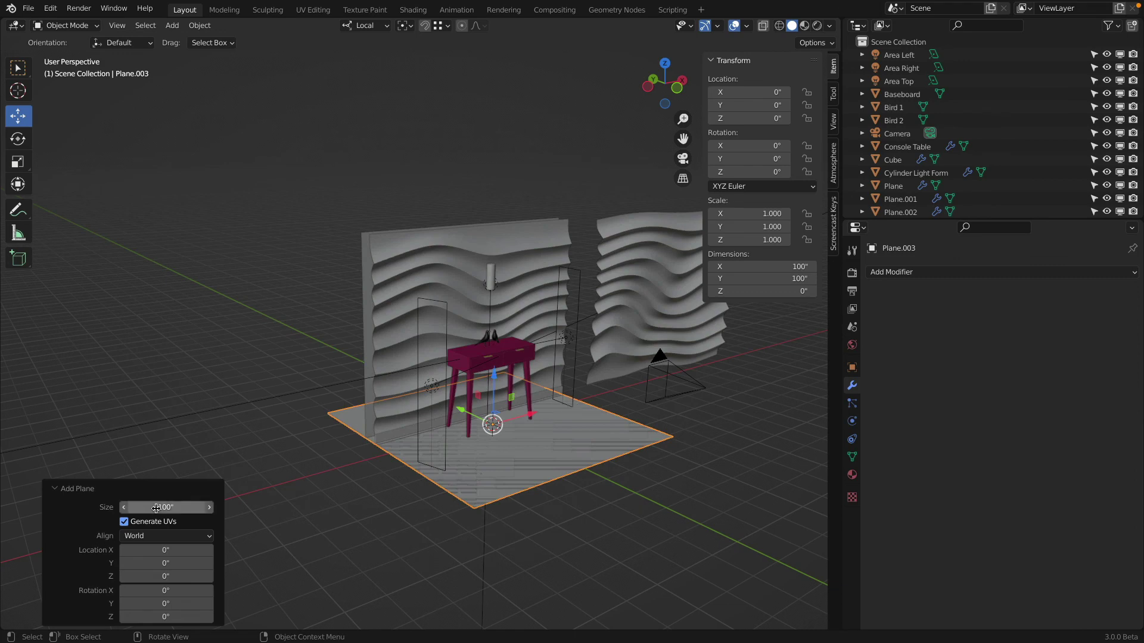
click(169, 590)
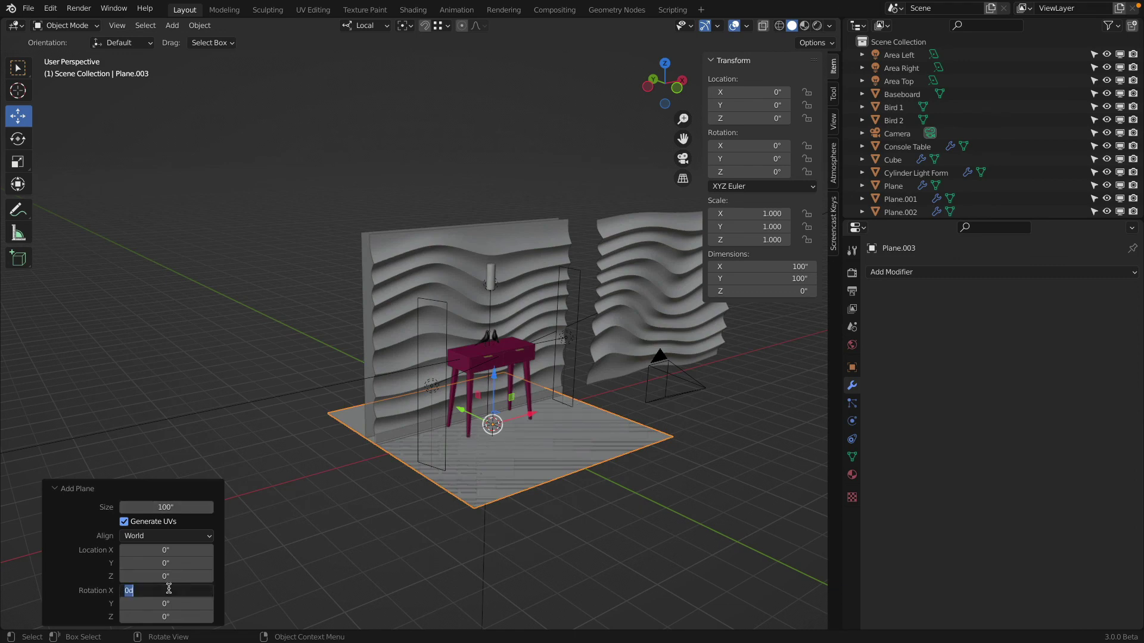
text(90)
key(Return)
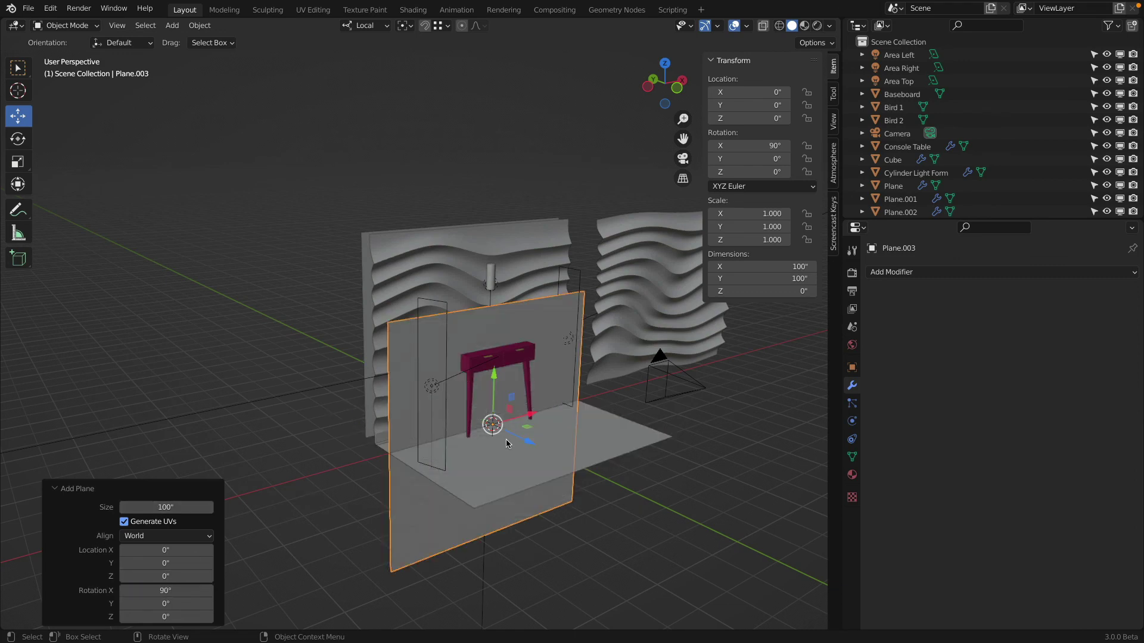
- Move the upright plane back and up to about Y 9.96" and Z 36.8", filling in behind the wavy panel's surface
drag(523, 439, 506, 424)
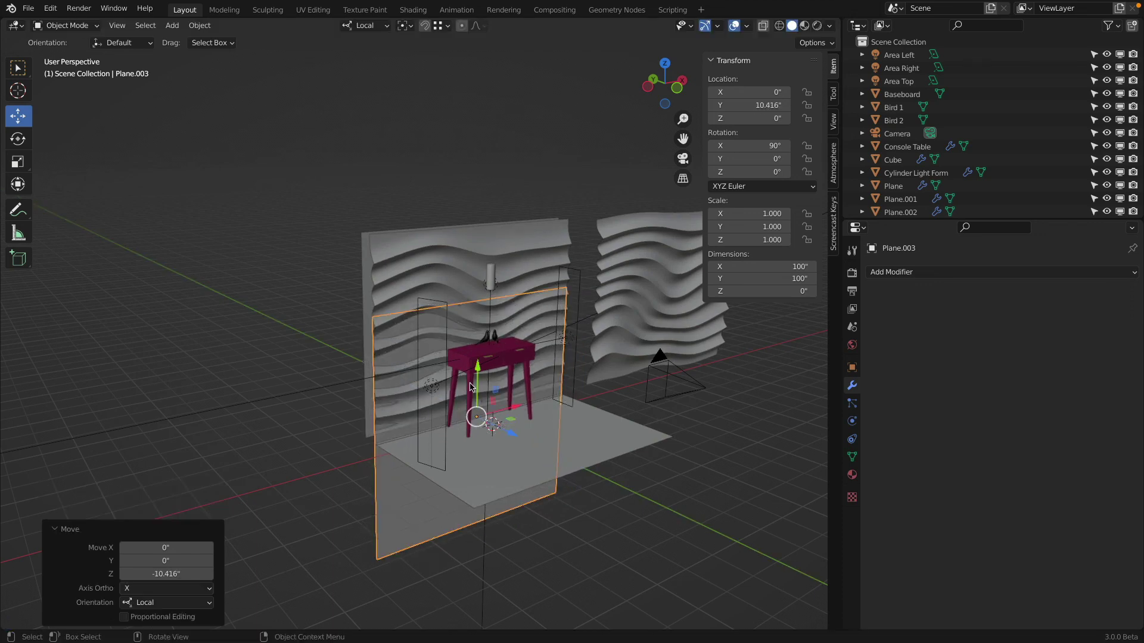
drag(480, 369, 480, 280)
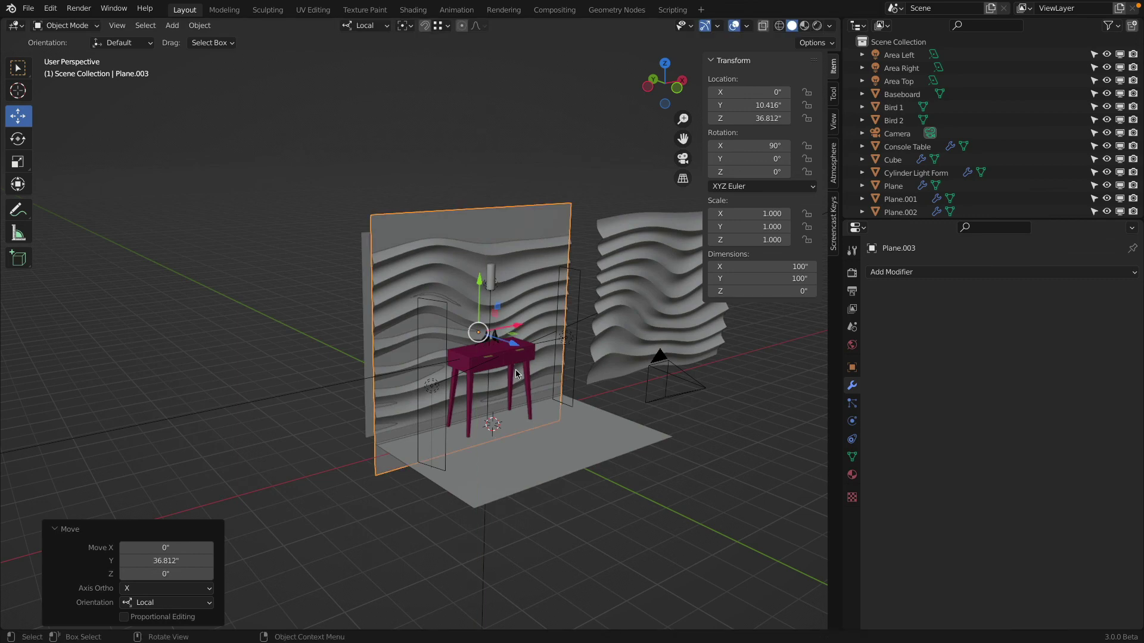
drag(513, 346, 521, 349)
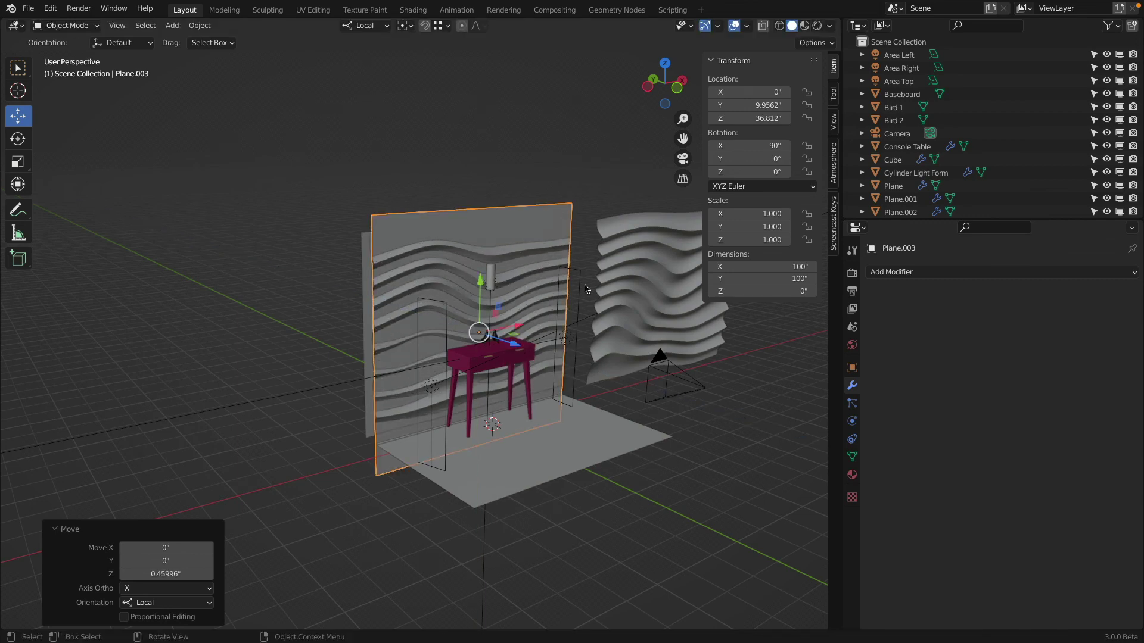
- Preview the upright plane with the wavy panel through the camera in rendered shading and select the panel
click(682, 160)
key(z)
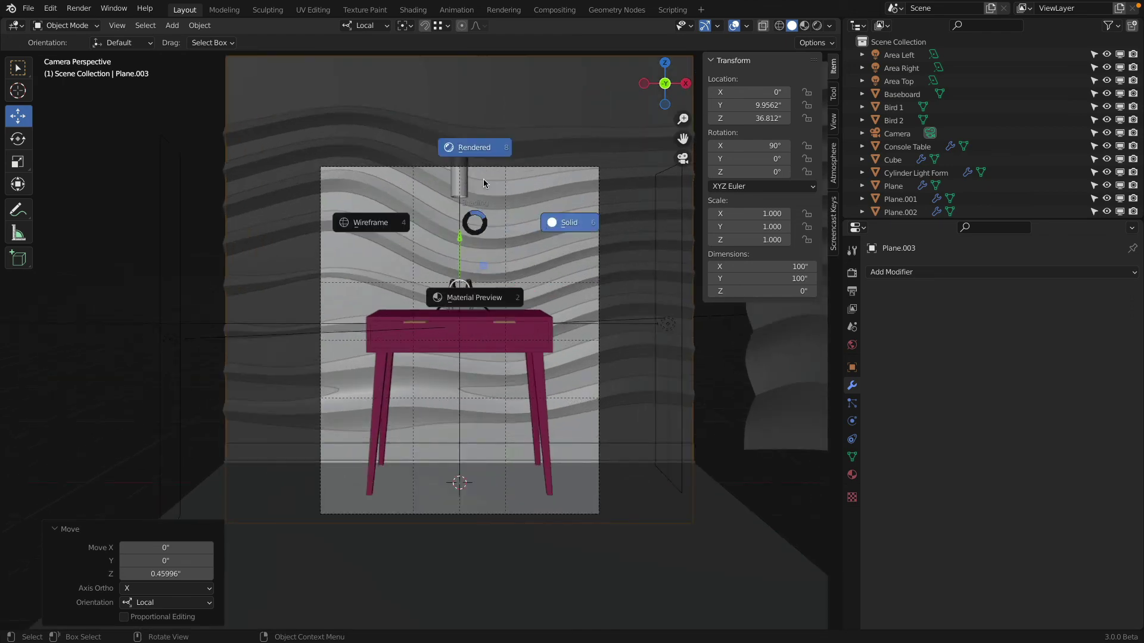
click(488, 177)
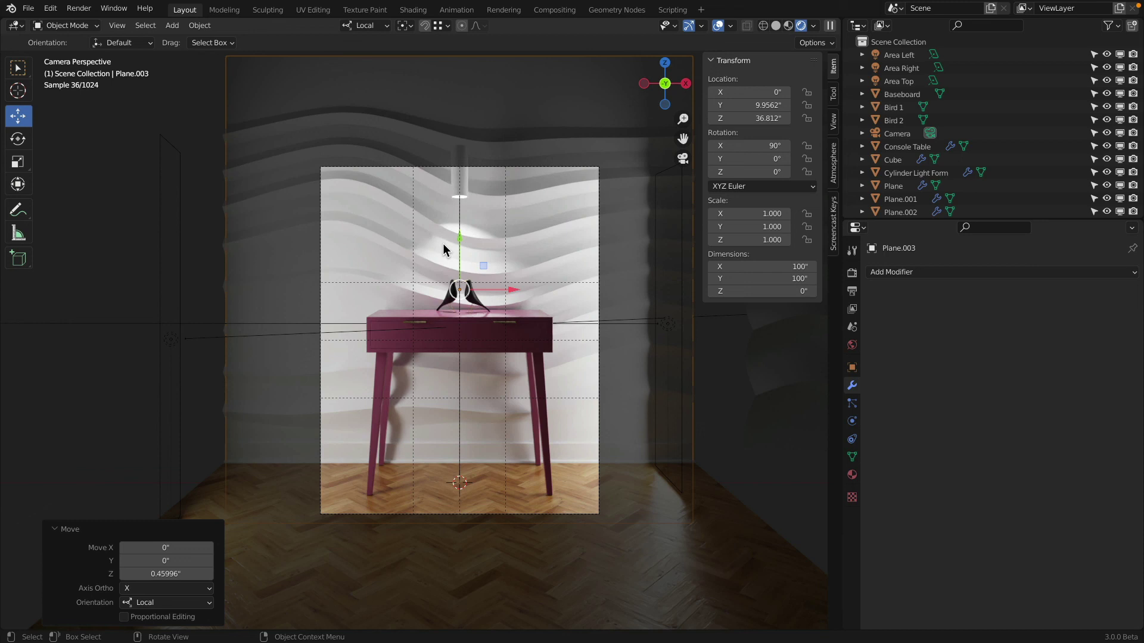
click(375, 123)
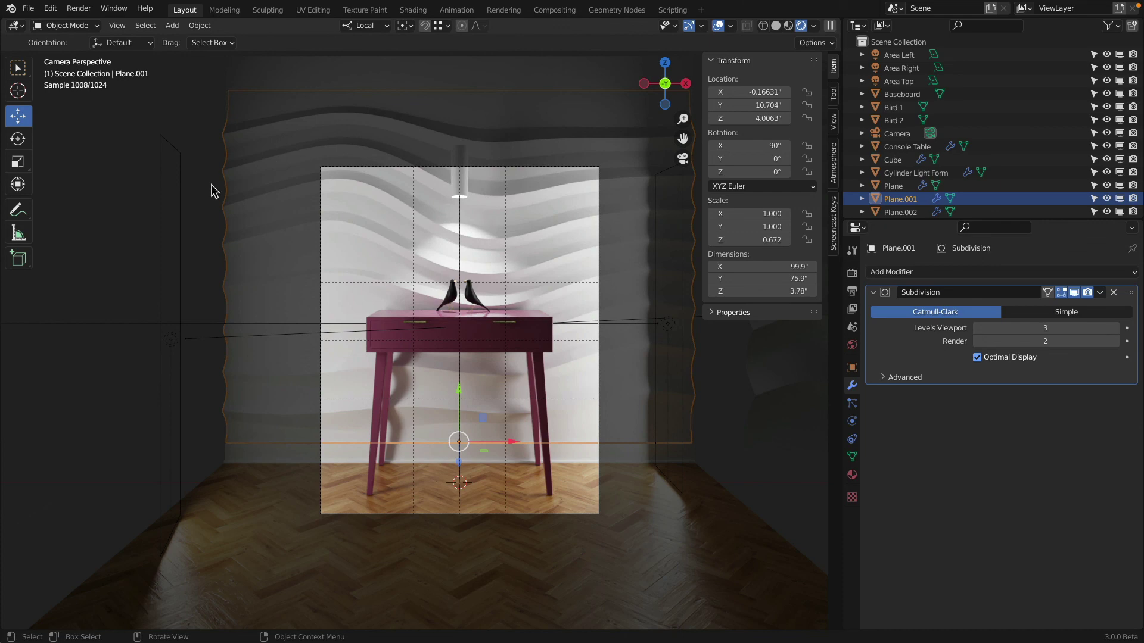
key(ctrl)
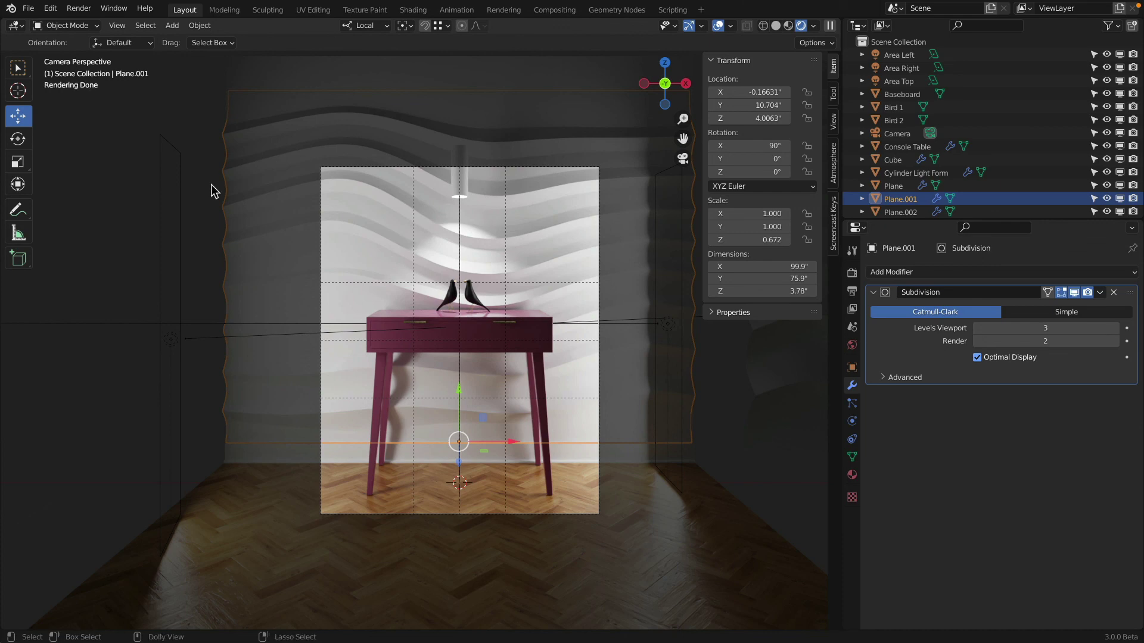